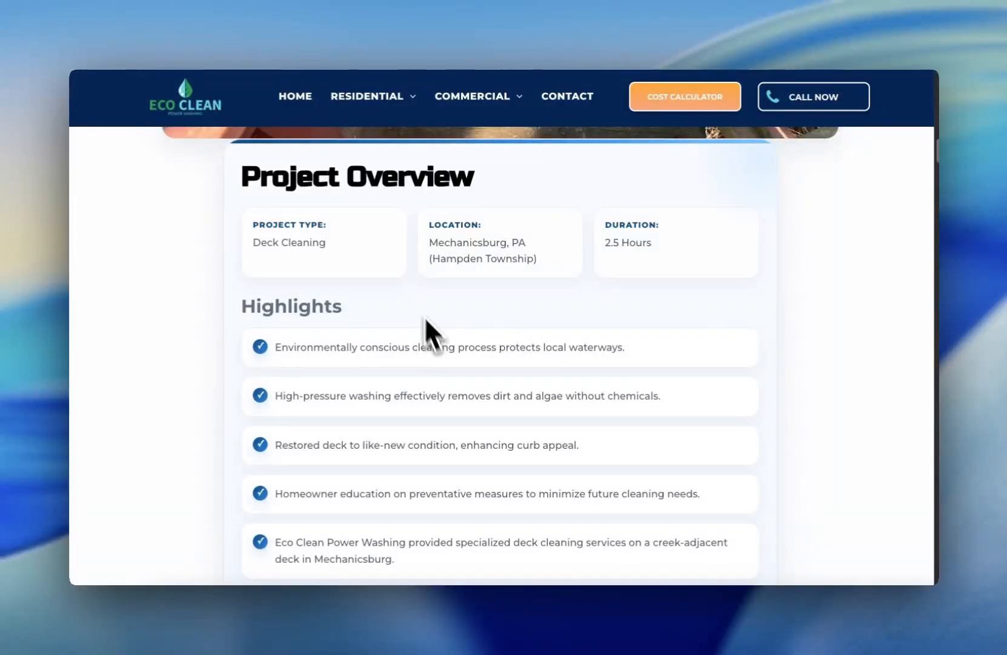
# Step: Read through the deck cleaning post's Project Overview and its full list of highlights
pyautogui.scroll(-1, 409, 270)
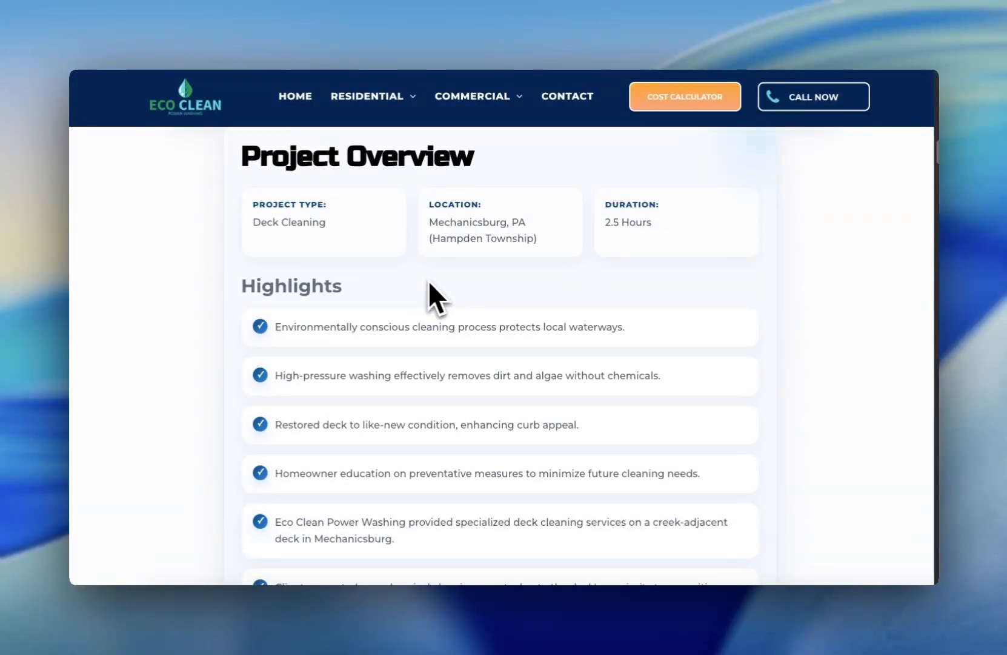
pyautogui.scroll(-2, 436, 281)
pyautogui.scroll(-1, 448, 289)
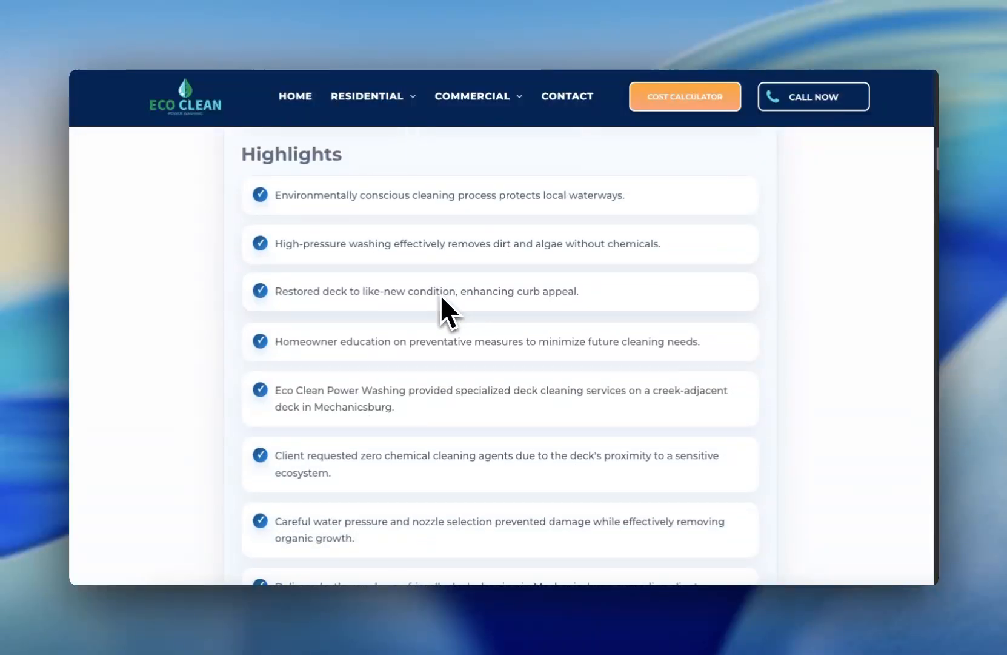
pyautogui.scroll(-1, 440, 295)
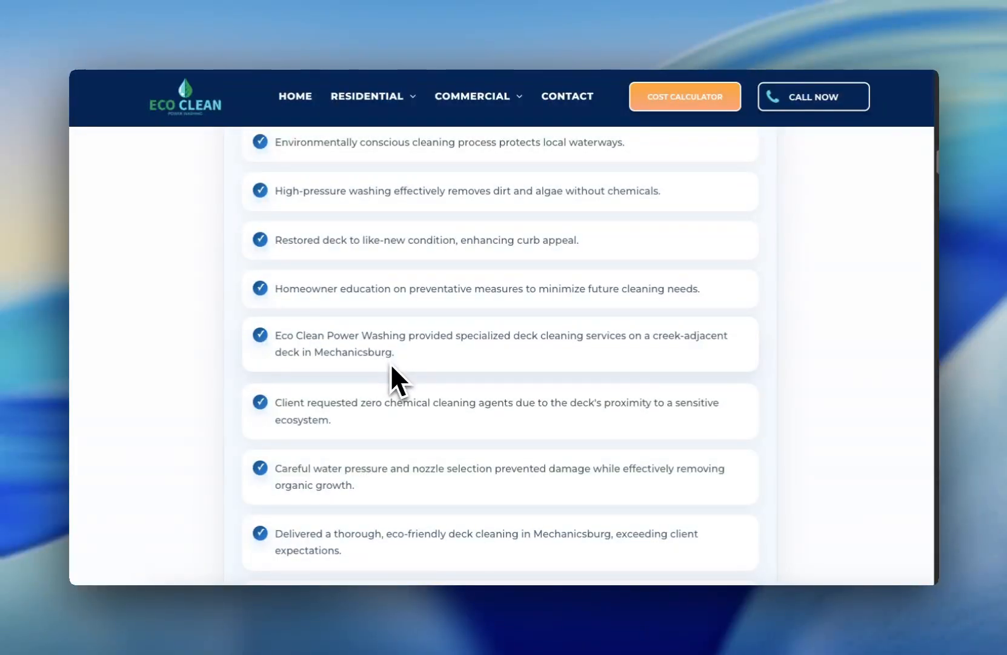
pyautogui.scroll(-2, 392, 364)
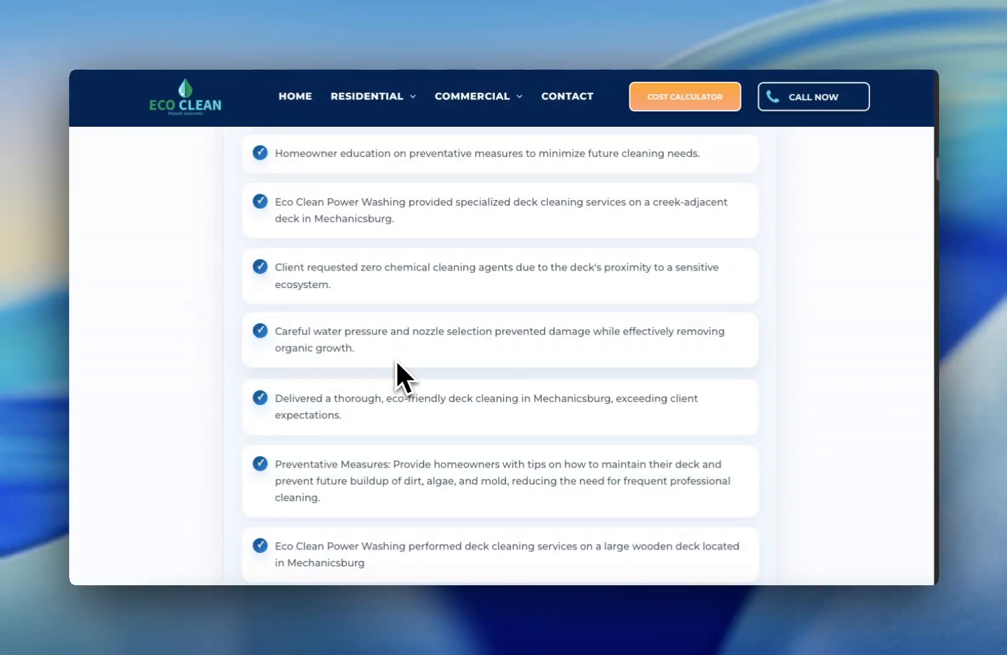
pyautogui.scroll(-1, 397, 360)
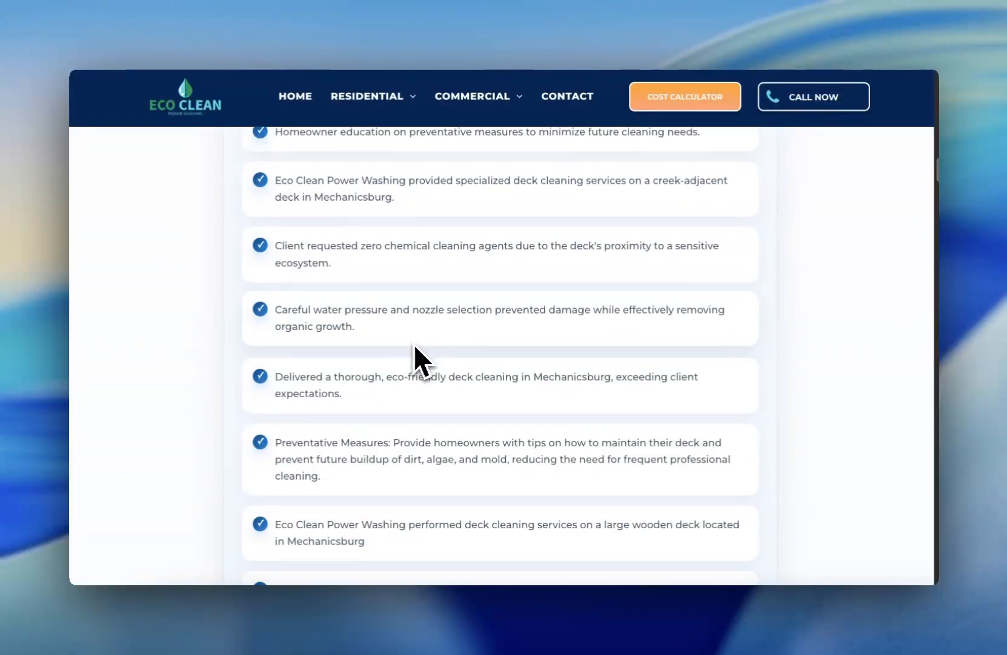
pyautogui.scroll(-2, 421, 342)
pyautogui.scroll(-10, 426, 348)
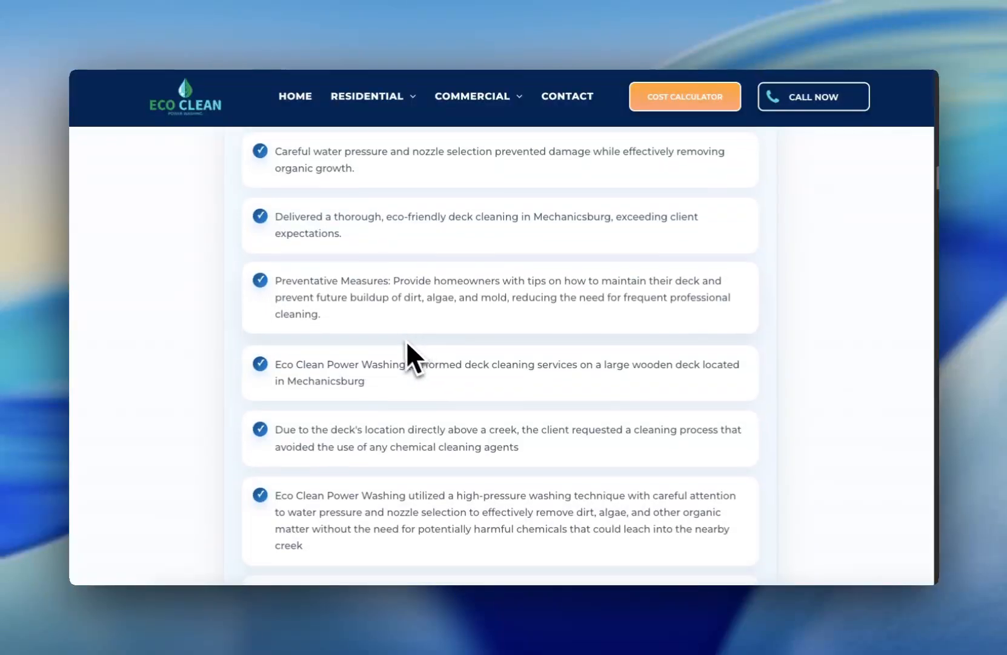
pyautogui.scroll(-7, 404, 354)
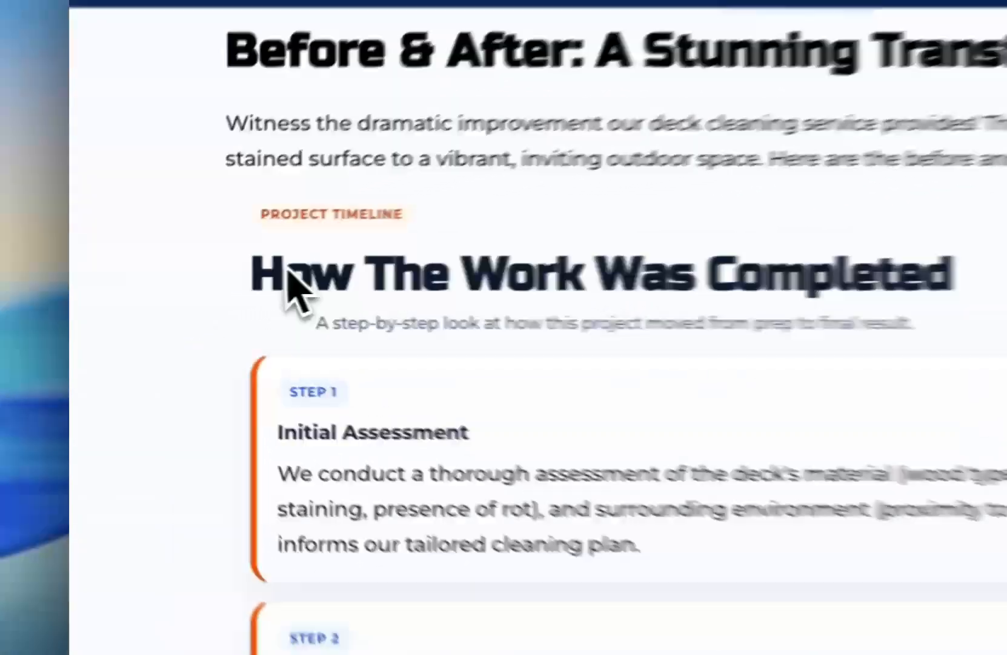
# Step: Review the "How The Work Was Completed" timeline and the deck photos that follow it
pyautogui.moveTo(196, 286); pyautogui.dragTo(368, 372)
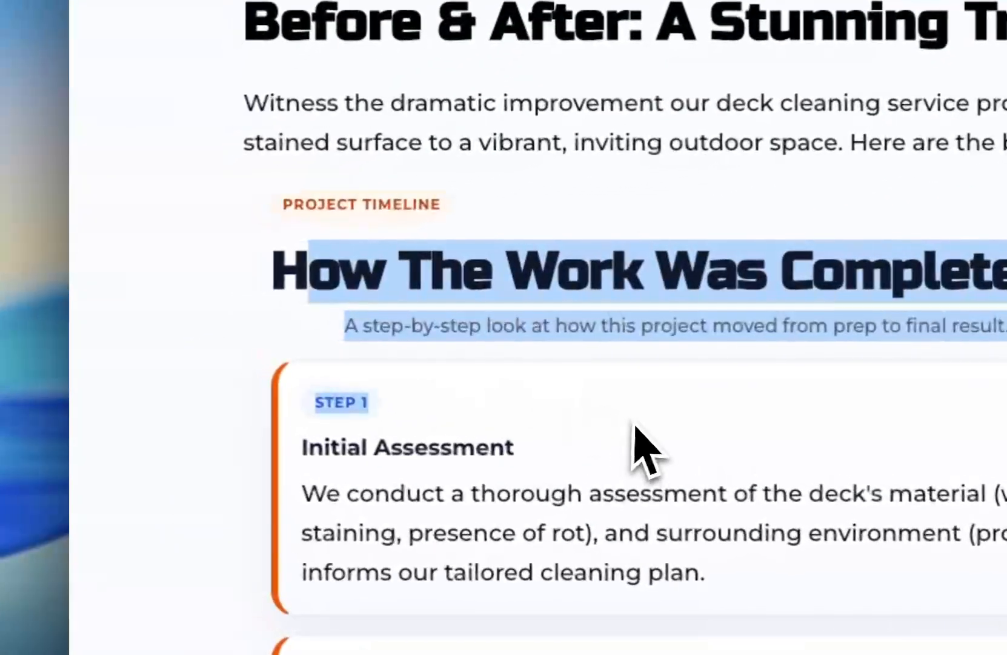
pyautogui.click(378, 373)
pyautogui.scroll(-1, 381, 369)
pyautogui.scroll(-6, 626, 372)
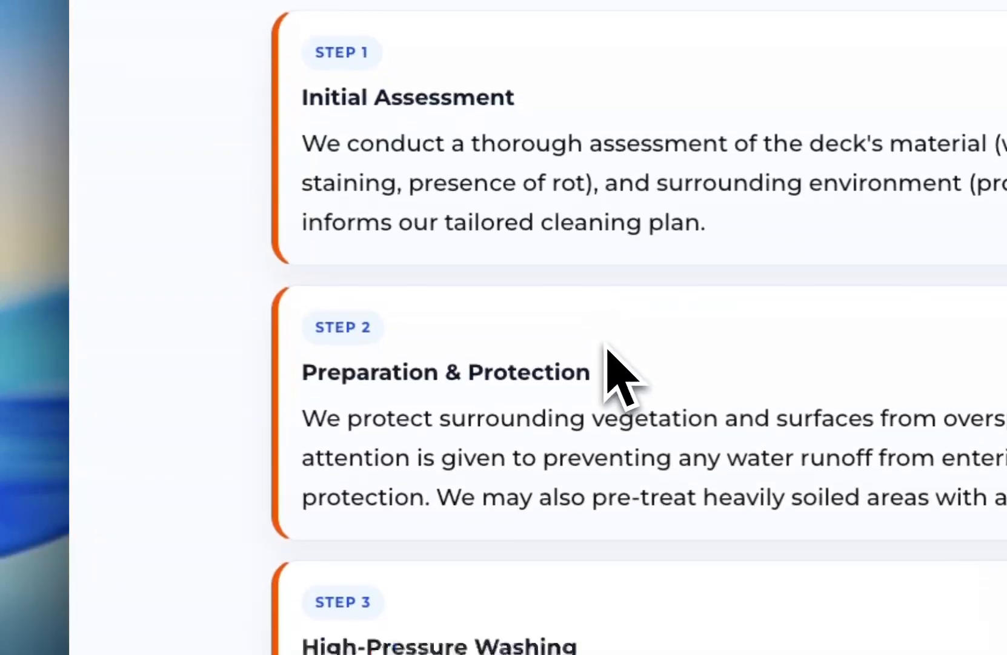
pyautogui.scroll(-14, 355, 304)
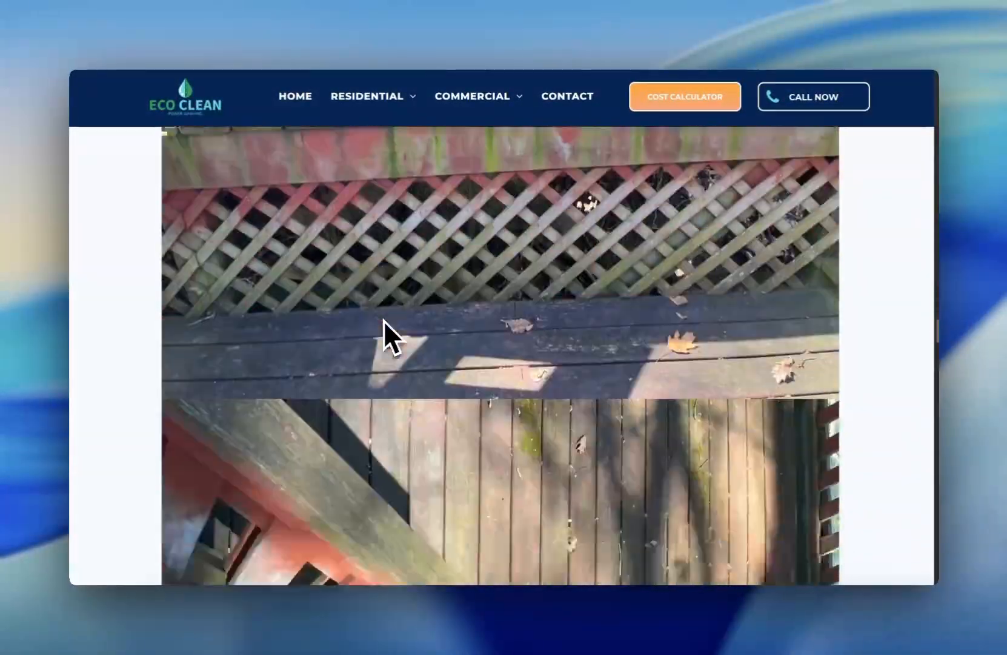
pyautogui.scroll(-15, 384, 320)
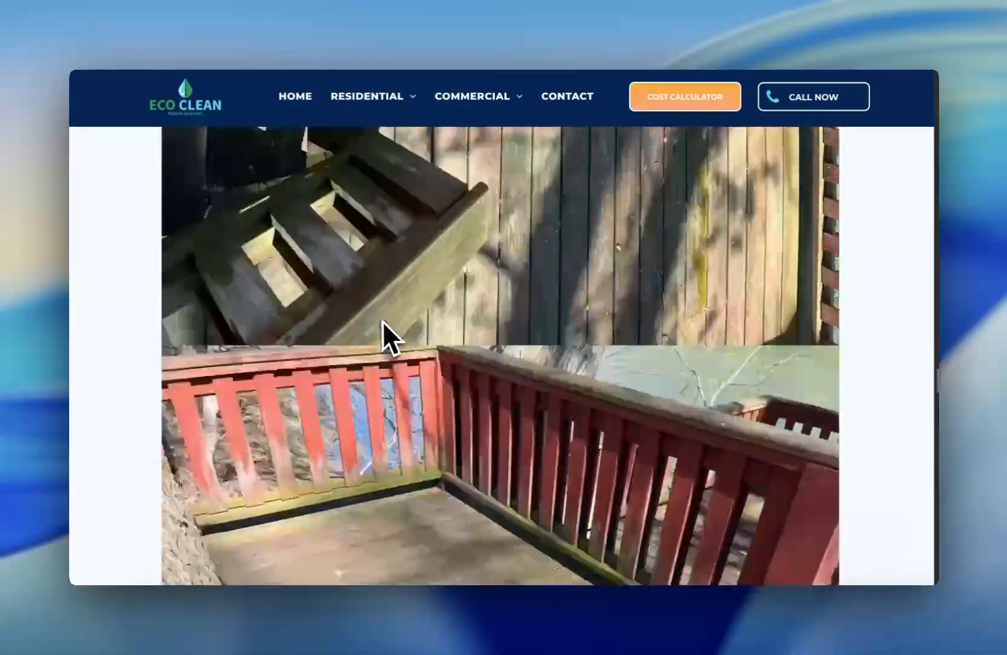
pyautogui.scroll(-5, 377, 322)
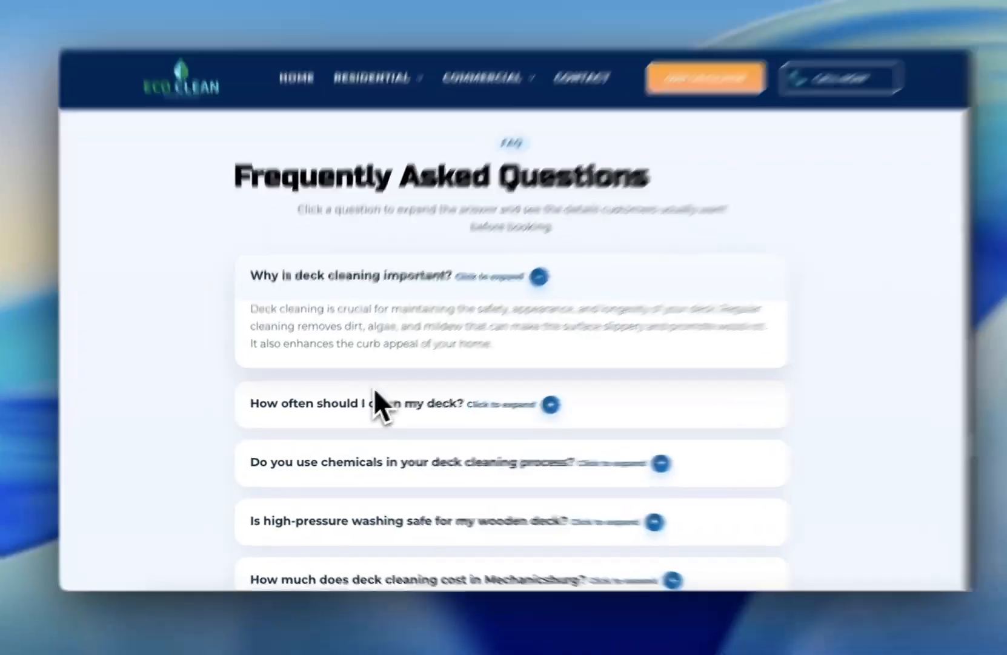
# Step: Expand the FAQ answers on how often to clean a deck and whether chemicals are used in deck cleaning
pyautogui.click(377, 391)
pyautogui.scroll(-3, 424, 418)
pyautogui.click(433, 419)
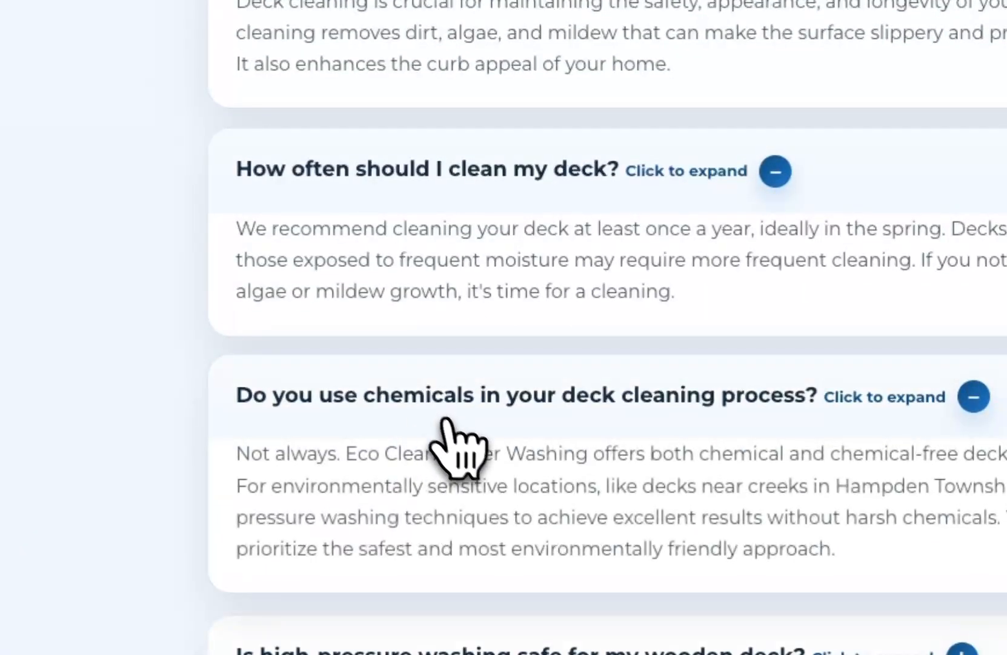
# Step: Examine the Mechanicsburg service area map and the Project Photos gallery near the end of the post
pyautogui.scroll(-2, 448, 443)
pyautogui.scroll(-10, 452, 437)
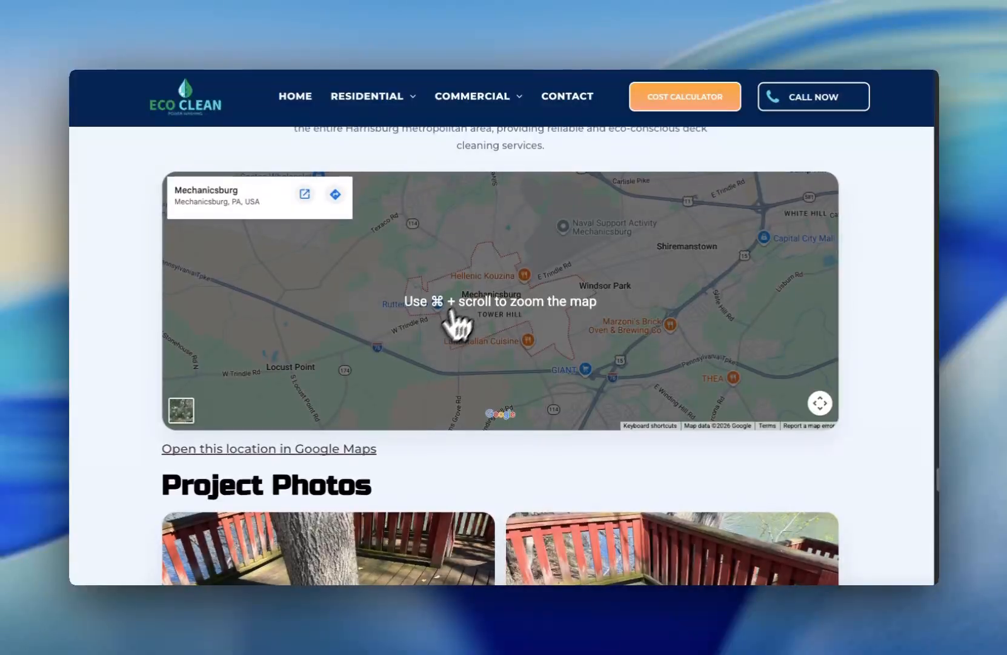
pyautogui.scroll(-3, 491, 349)
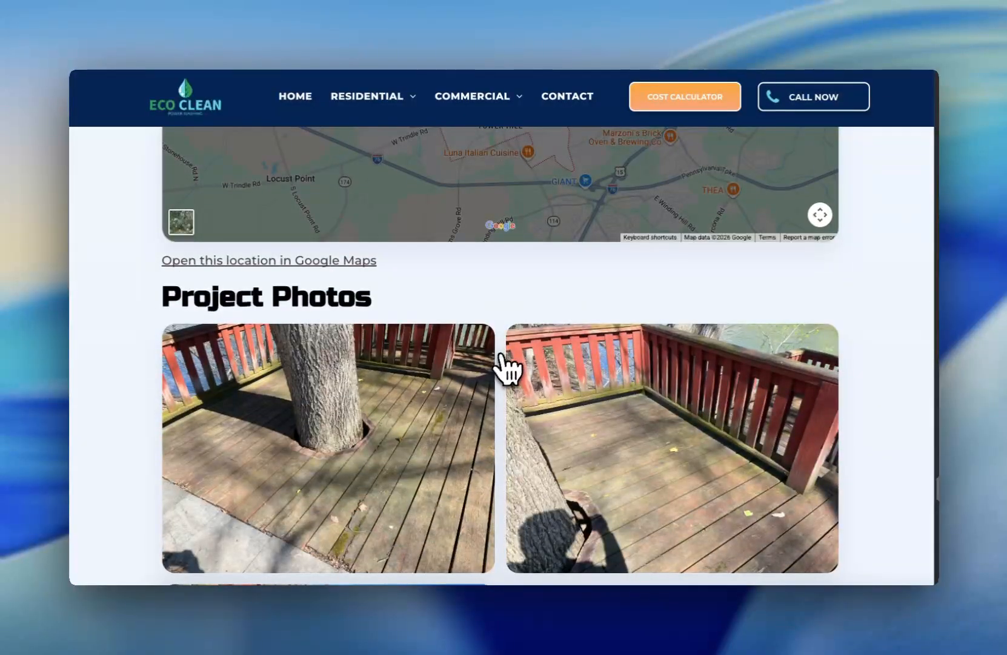
pyautogui.scroll(-8, 507, 352)
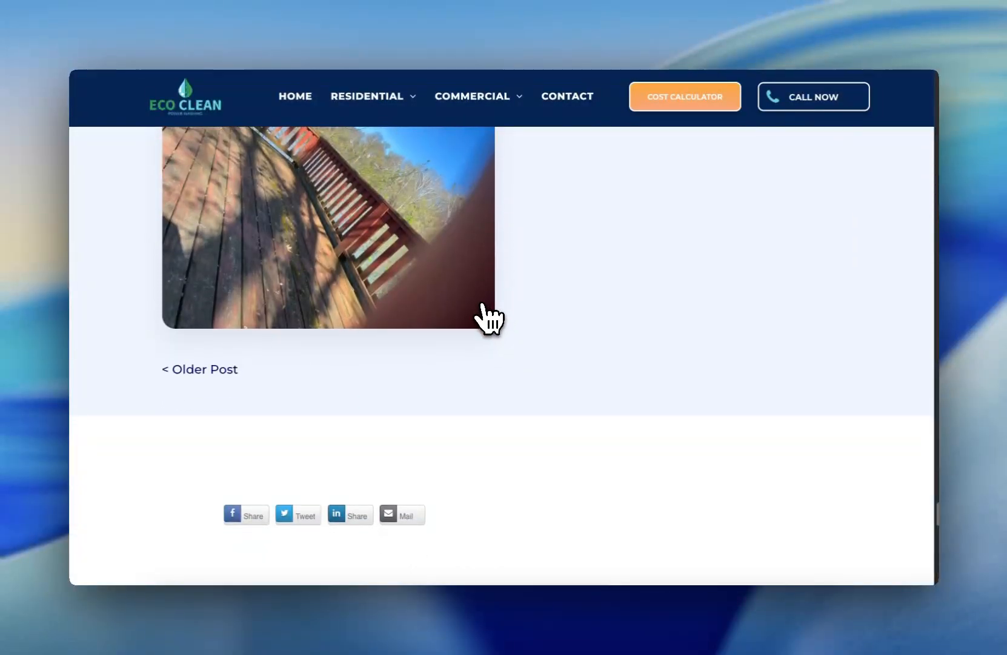
pyautogui.scroll(10, 488, 312)
pyautogui.scroll(10, 491, 303)
pyautogui.scroll(-12, 494, 284)
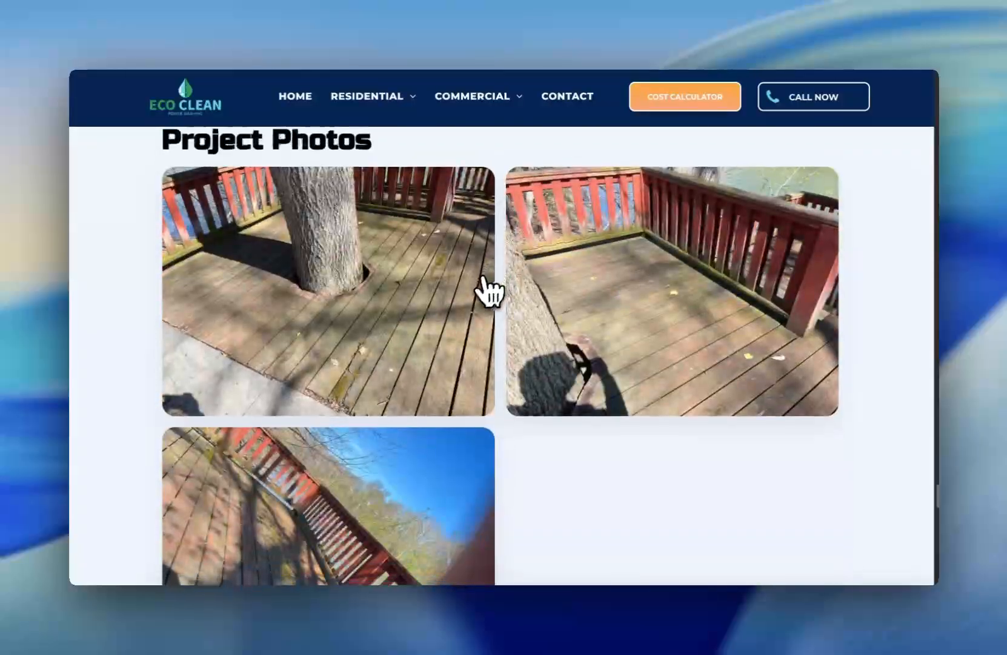
# Step: Open the related post "Exterior Cleaning for Warehouse in Harrisburg" and highlight its title
pyautogui.scroll(-7, 476, 300)
pyautogui.scroll(1, 588, 303)
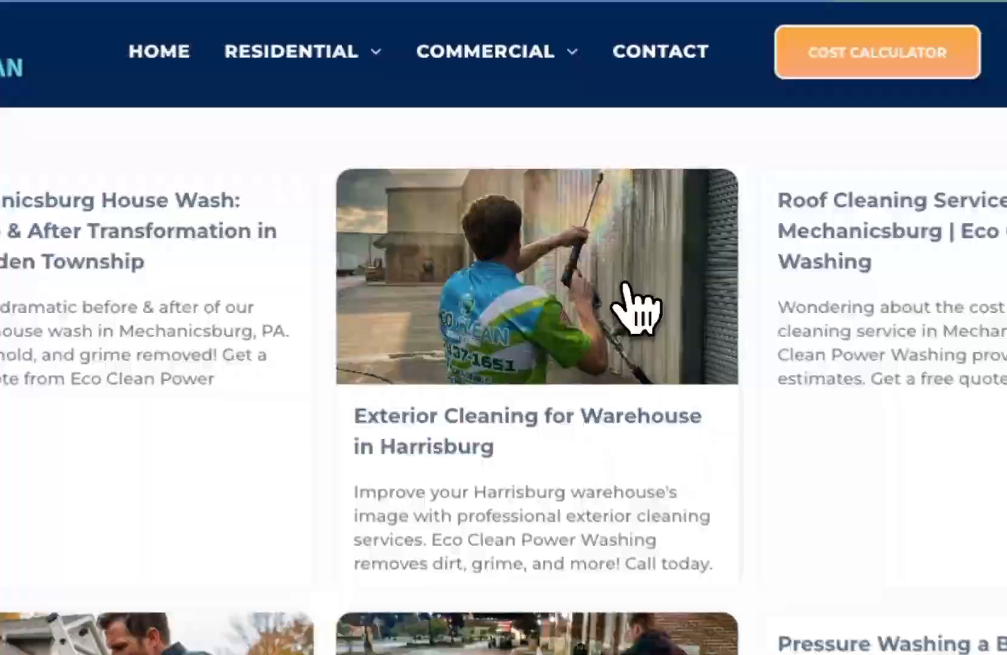
pyautogui.click(553, 237)
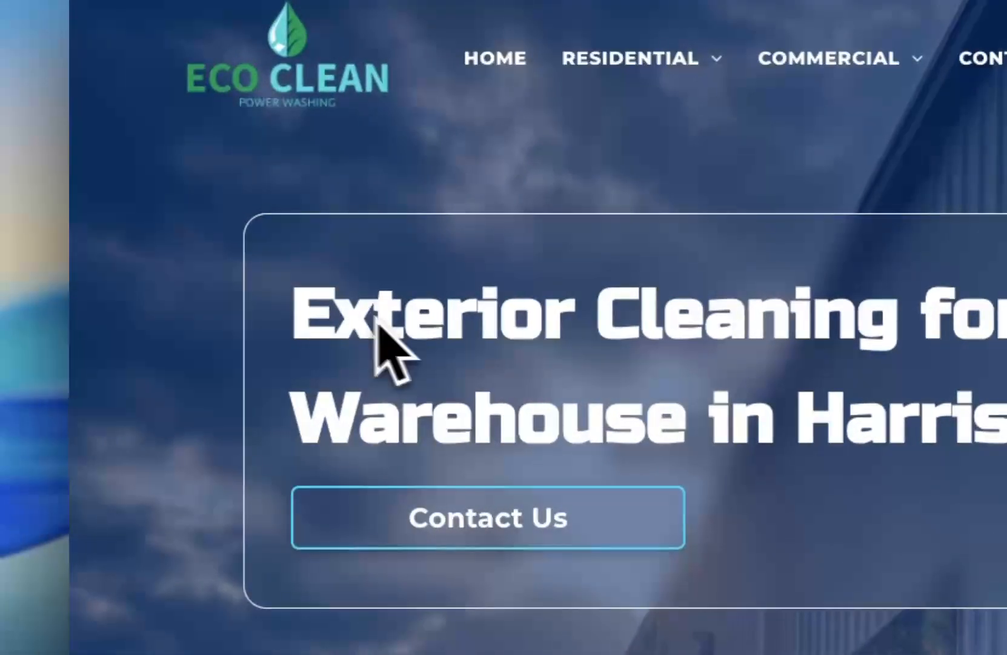
pyautogui.moveTo(295, 314); pyautogui.dragTo(754, 364)
pyautogui.click(746, 362)
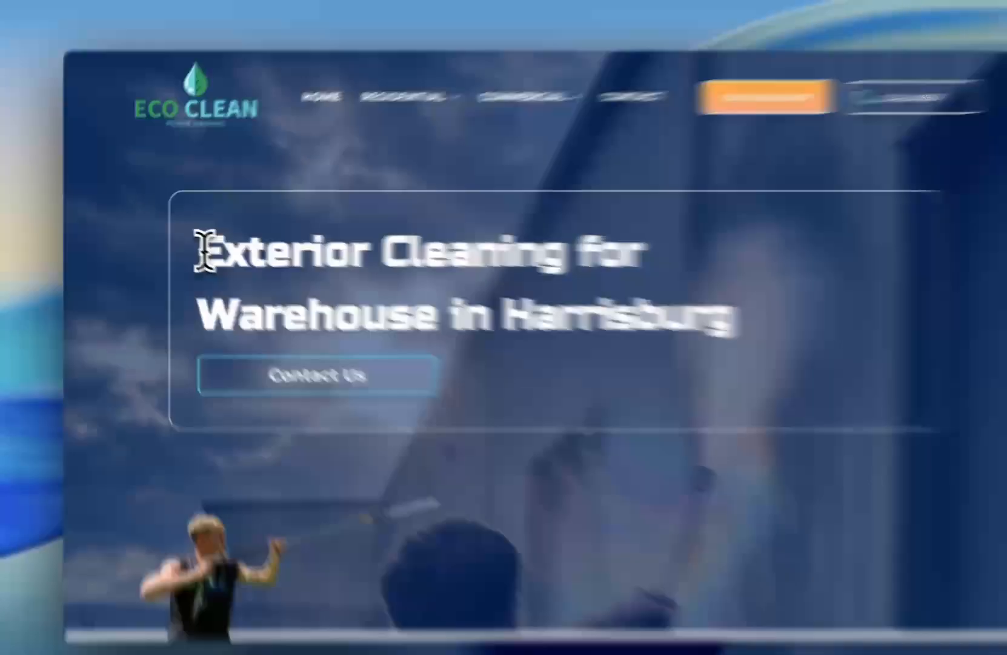
pyautogui.moveTo(191, 244); pyautogui.dragTo(413, 298)
# Step: Skim the warehouse post's article sections from the opening image down to the pricing factors
pyautogui.scroll(-5, 467, 382)
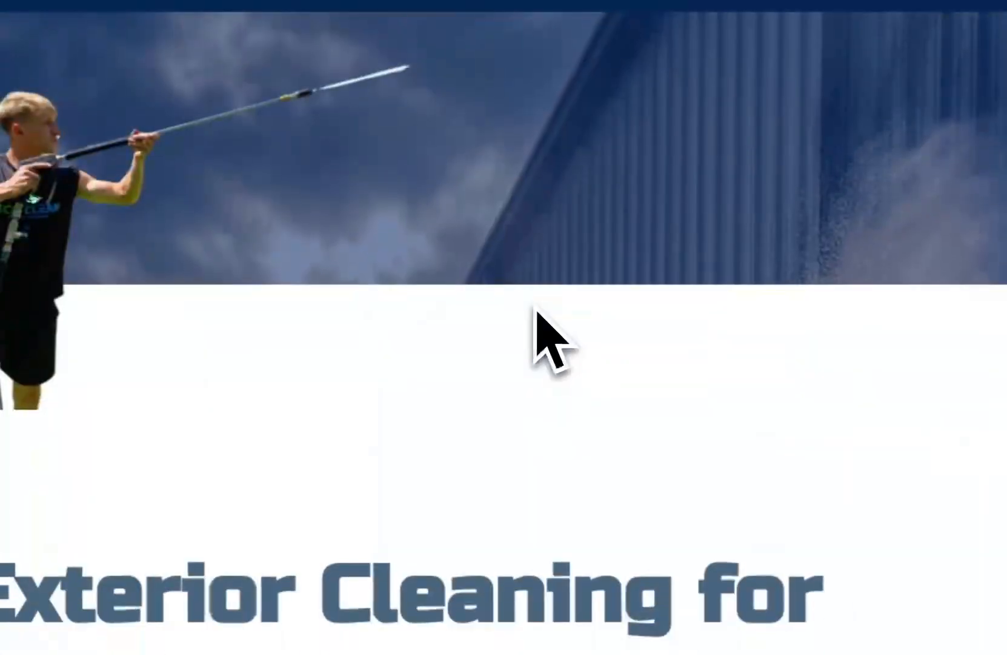
pyautogui.scroll(-15, 534, 310)
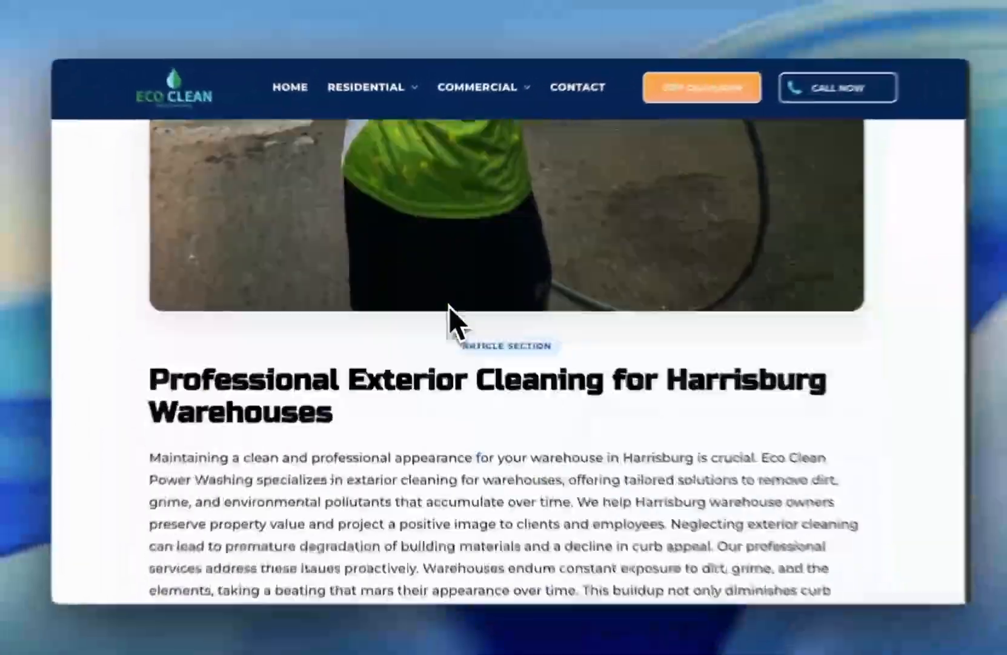
pyautogui.scroll(-10, 450, 306)
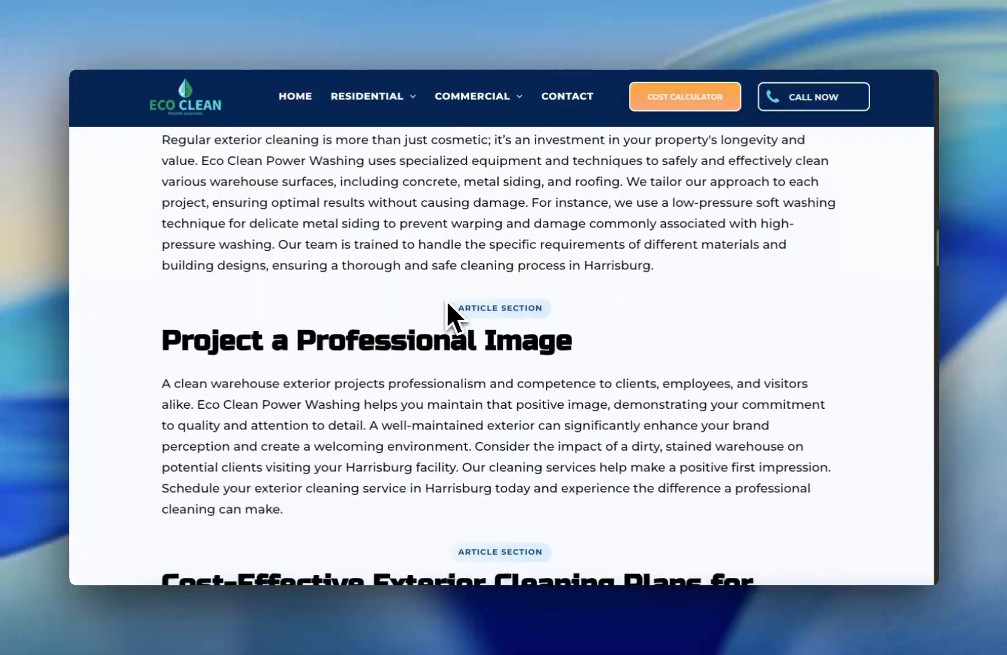
pyautogui.scroll(-20, 447, 303)
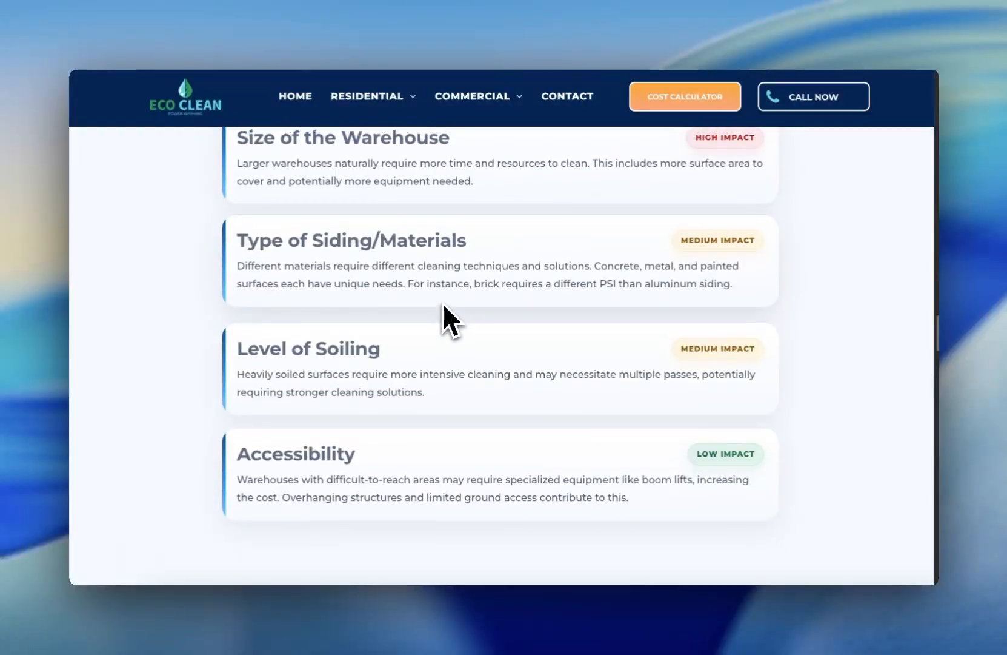
# Step: Examine the "What Affects Pricing" guide with its cost factors and impact ratings, starting with Size of the Warehouse
pyautogui.scroll(3, 447, 303)
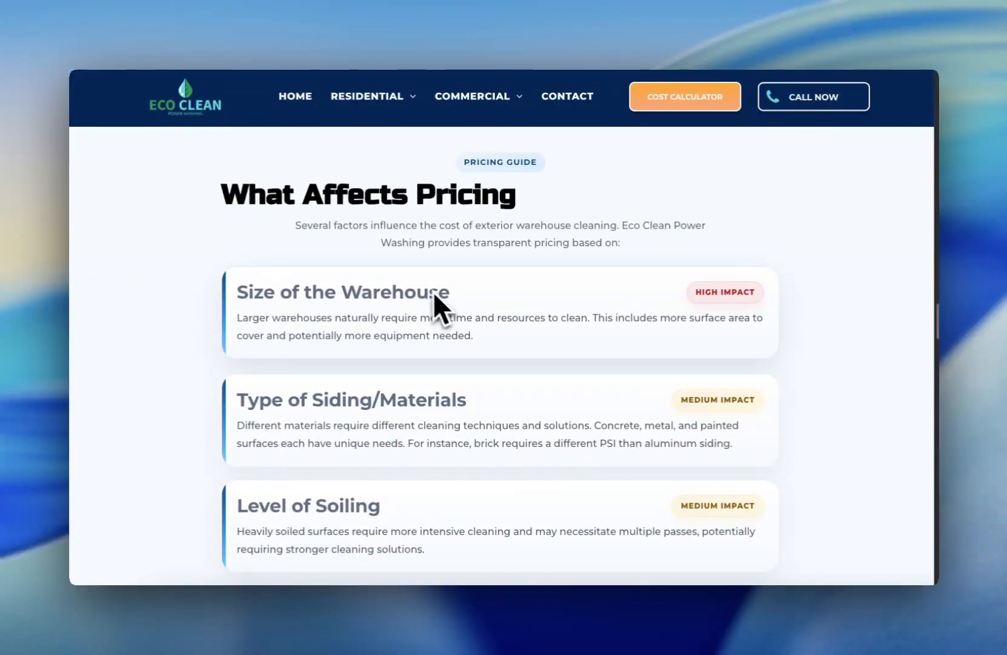
pyautogui.scroll(-1, 394, 236)
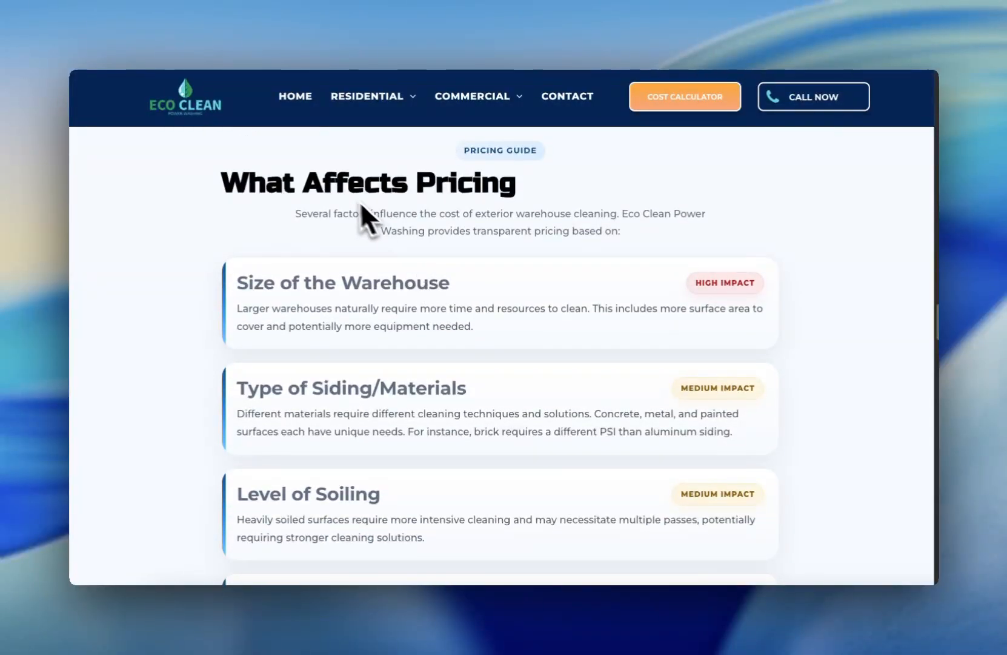
pyautogui.scroll(-1, 379, 333)
pyautogui.moveTo(237, 260); pyautogui.dragTo(263, 260)
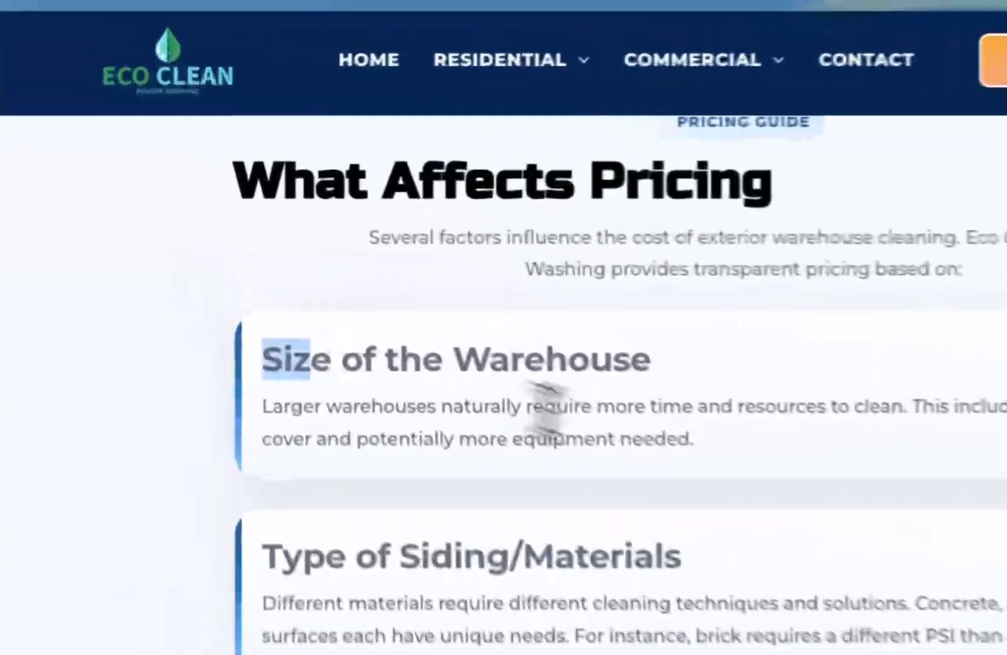
pyautogui.click(618, 418)
pyautogui.scroll(-2, 643, 345)
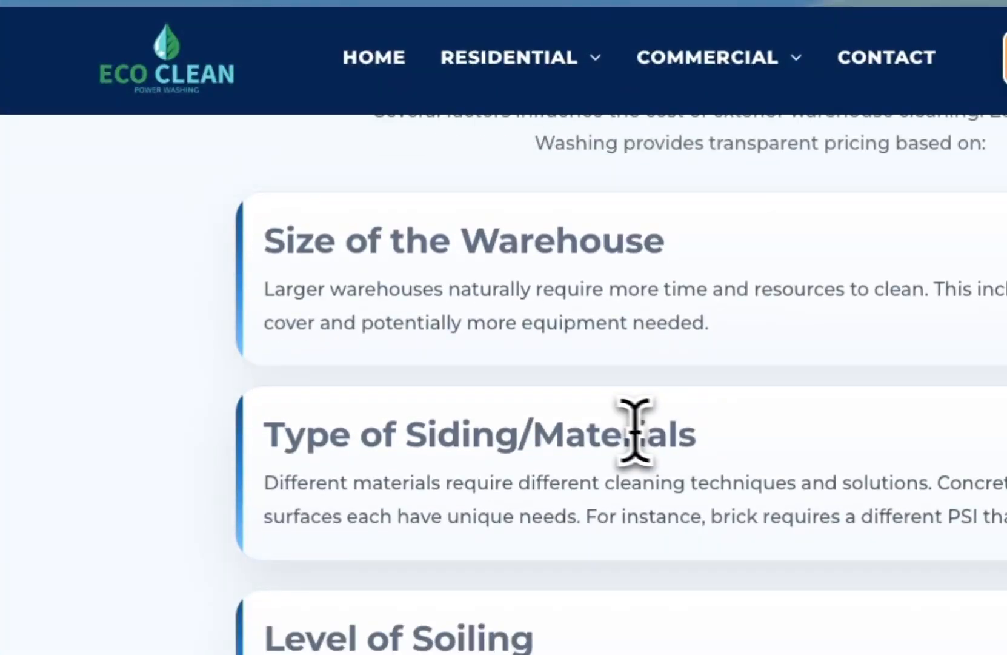
pyautogui.scroll(-5, 635, 432)
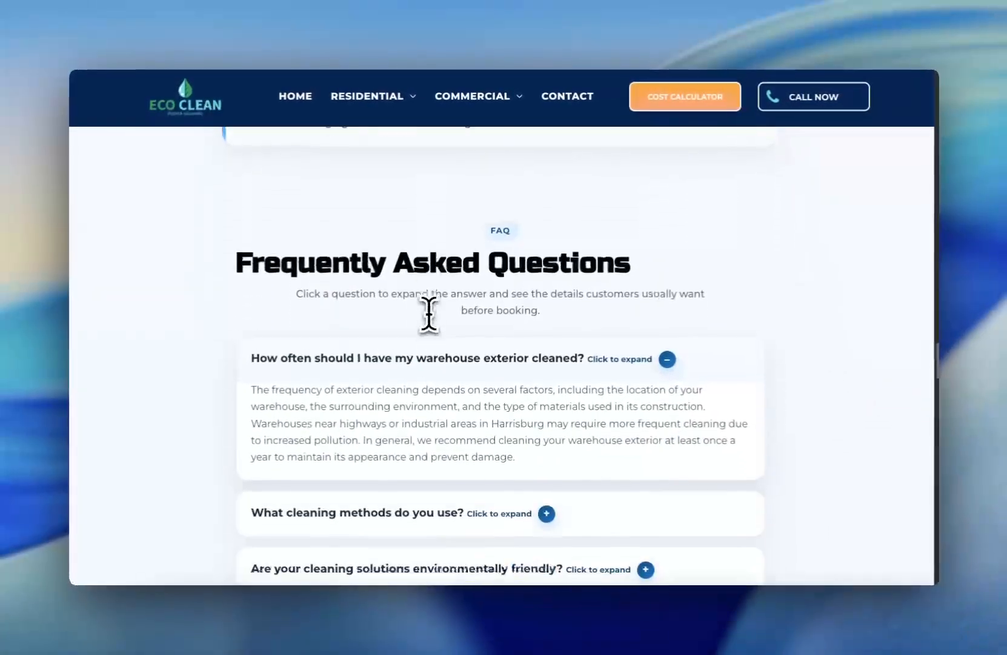
# Step: Review the warehouse post's overall layout, from article text and FAQ to the Harrisburg map and related posts
pyautogui.scroll(-10, 429, 313)
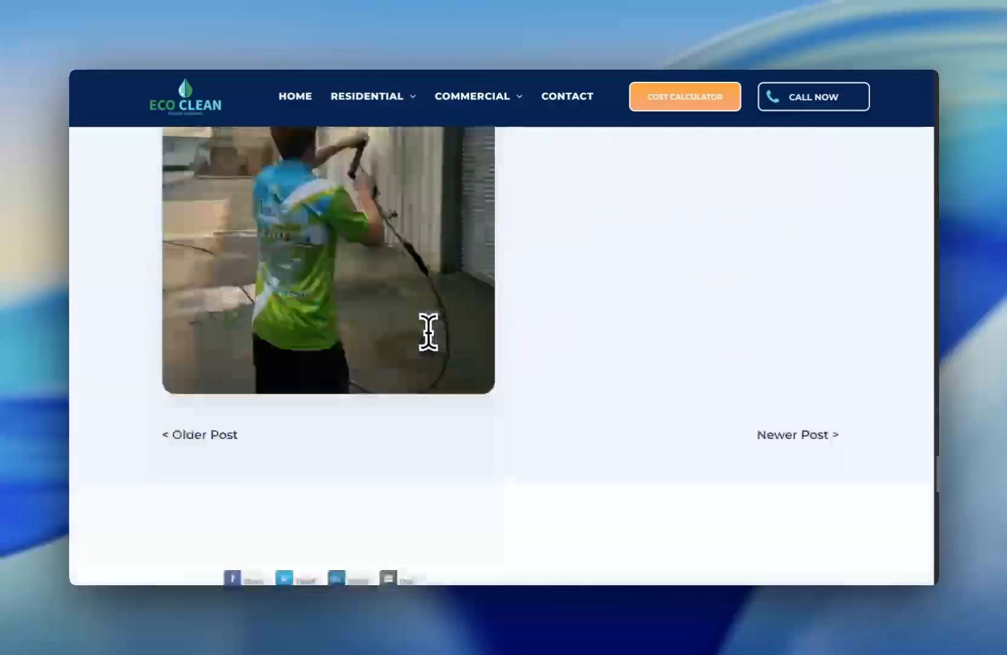
pyautogui.scroll(15, 431, 334)
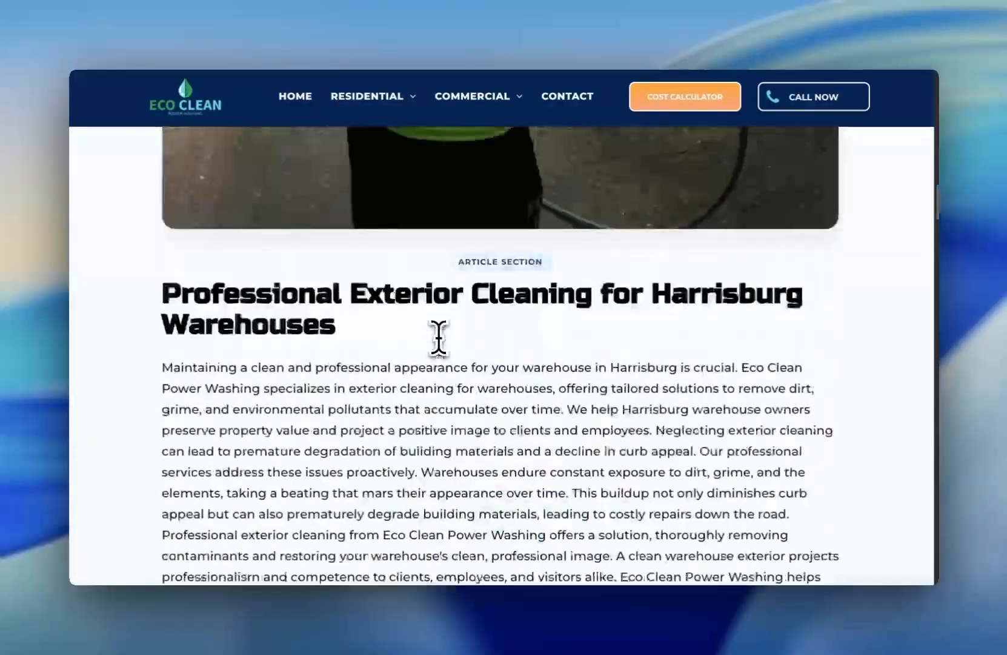
pyautogui.scroll(5, 439, 337)
pyautogui.scroll(-6, 438, 337)
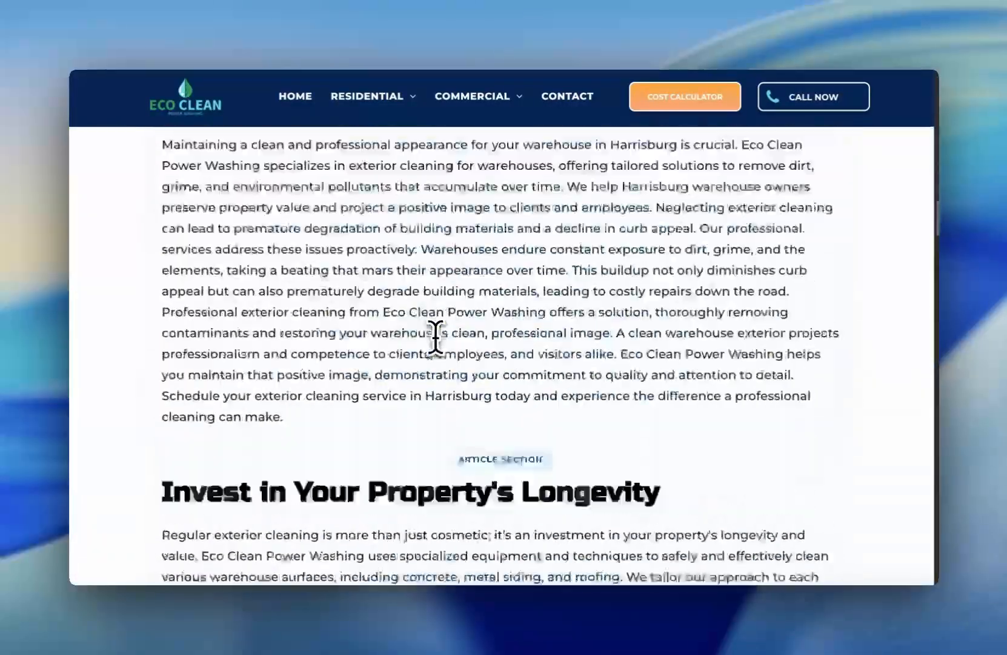
pyautogui.scroll(-10, 436, 334)
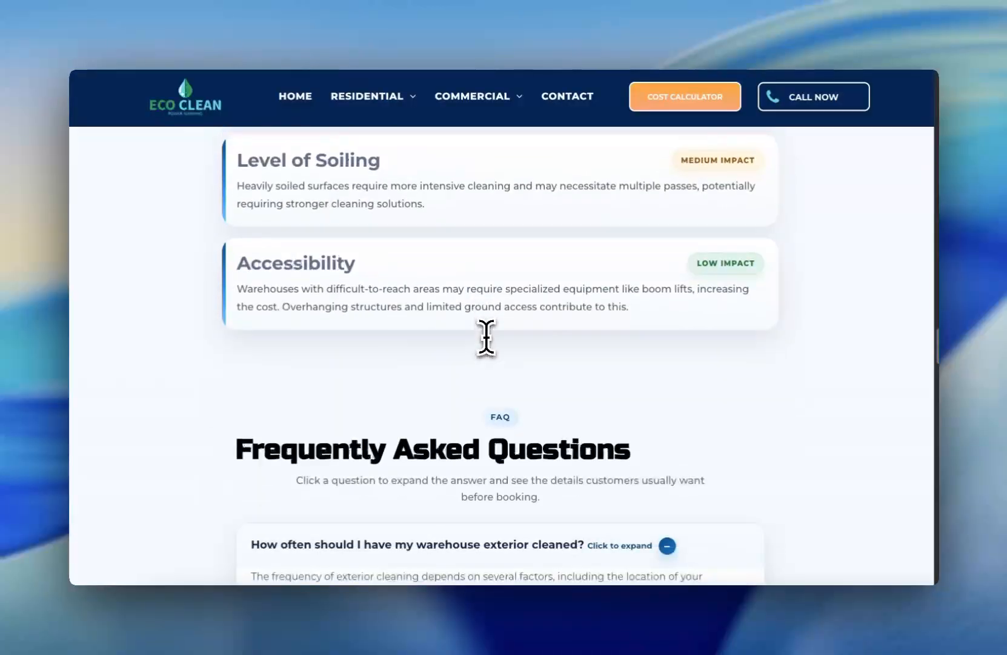
pyautogui.scroll(-10, 486, 337)
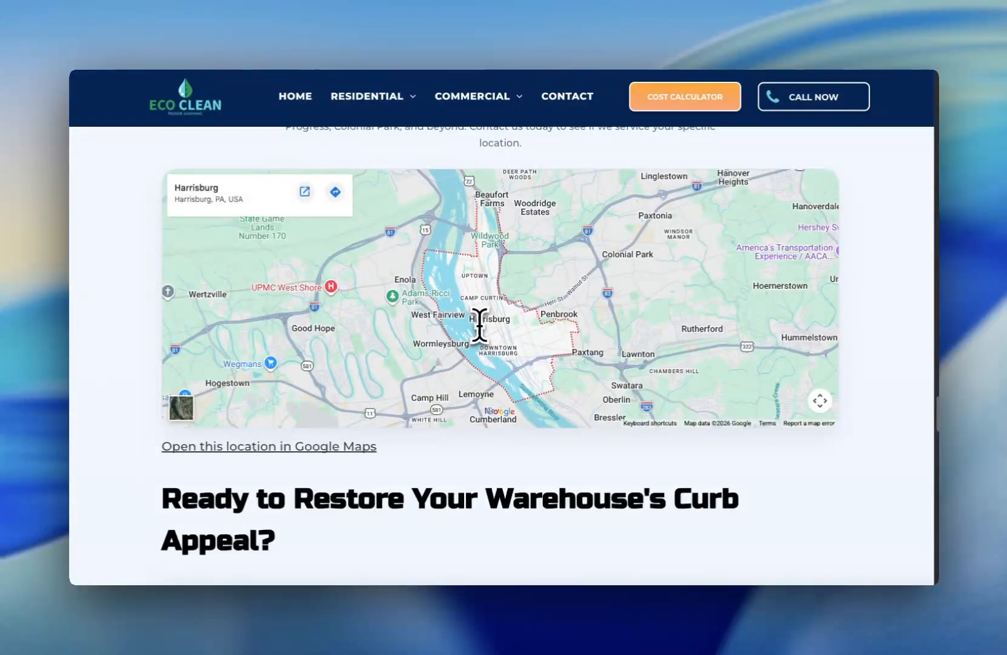
pyautogui.scroll(8, 480, 325)
pyautogui.scroll(-15, 488, 326)
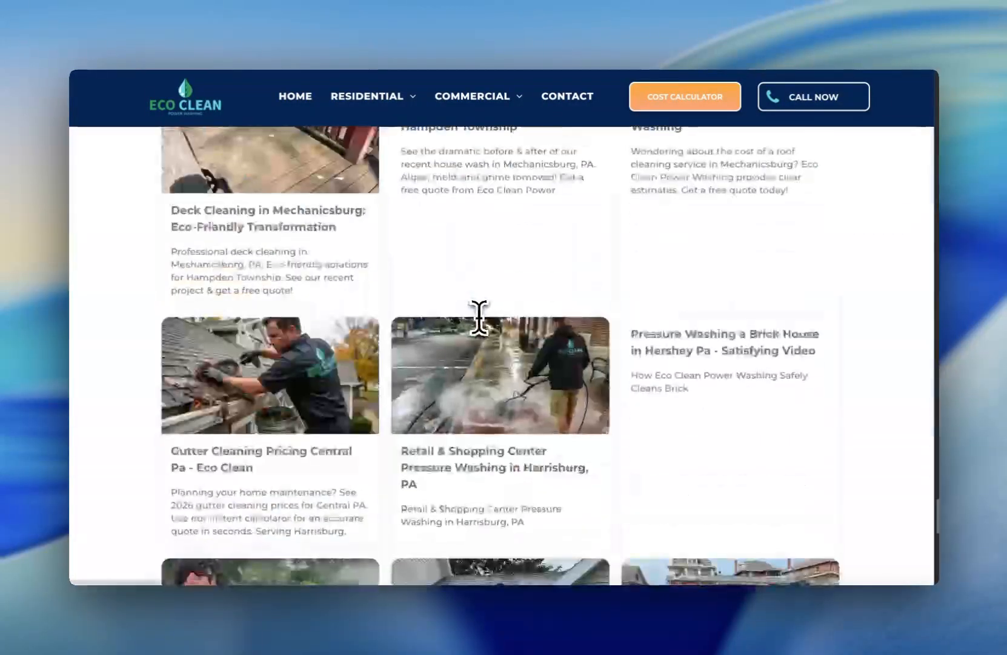
# Step: Open the related post on roof cleaning service cost in Mechanicsburg and read its introduction and "Understanding Roof Cleaning Costs" section
pyautogui.scroll(4, 480, 320)
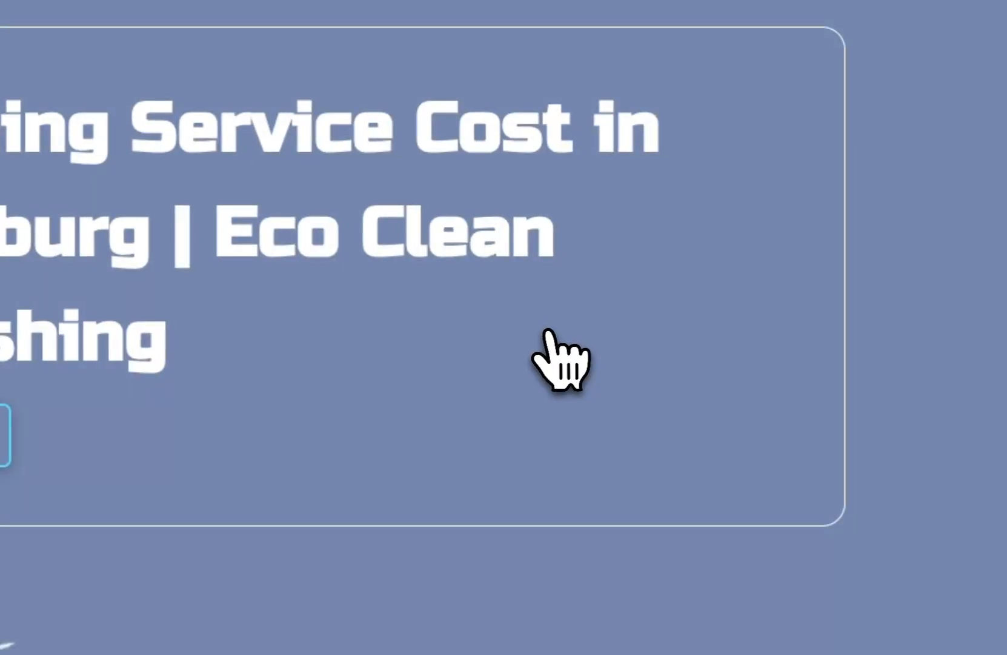
pyautogui.scroll(-8, 508, 335)
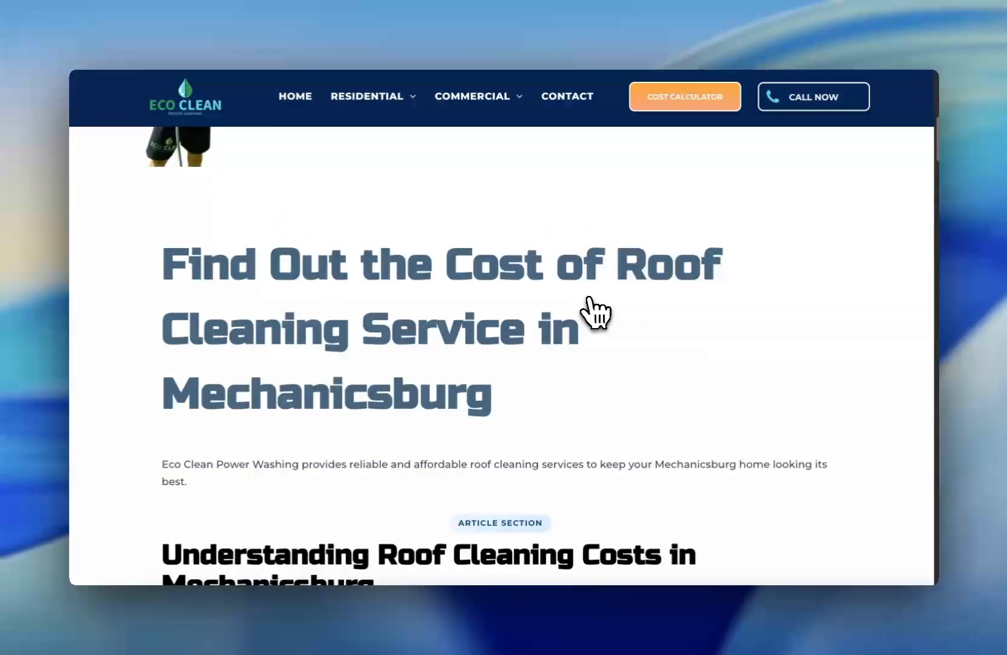
pyautogui.scroll(-4, 589, 303)
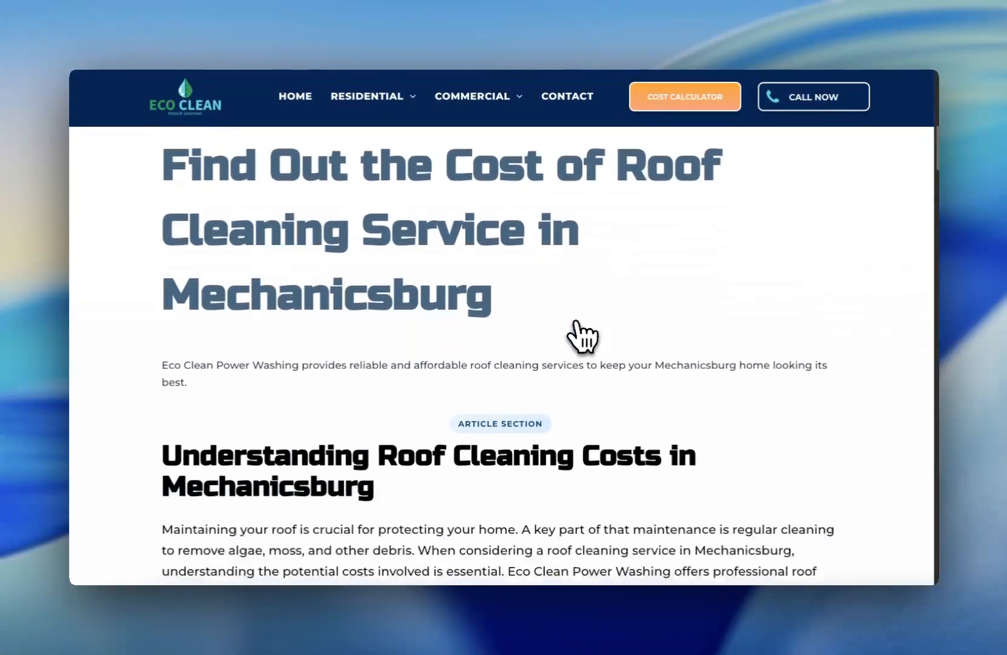
pyautogui.scroll(-1, 579, 339)
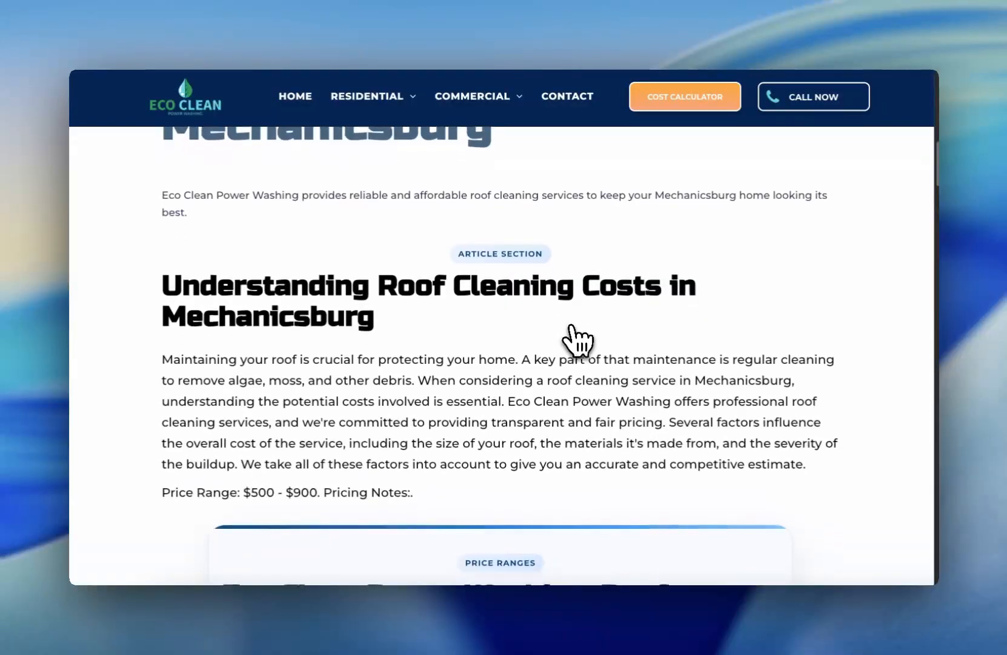
pyautogui.scroll(-1, 576, 341)
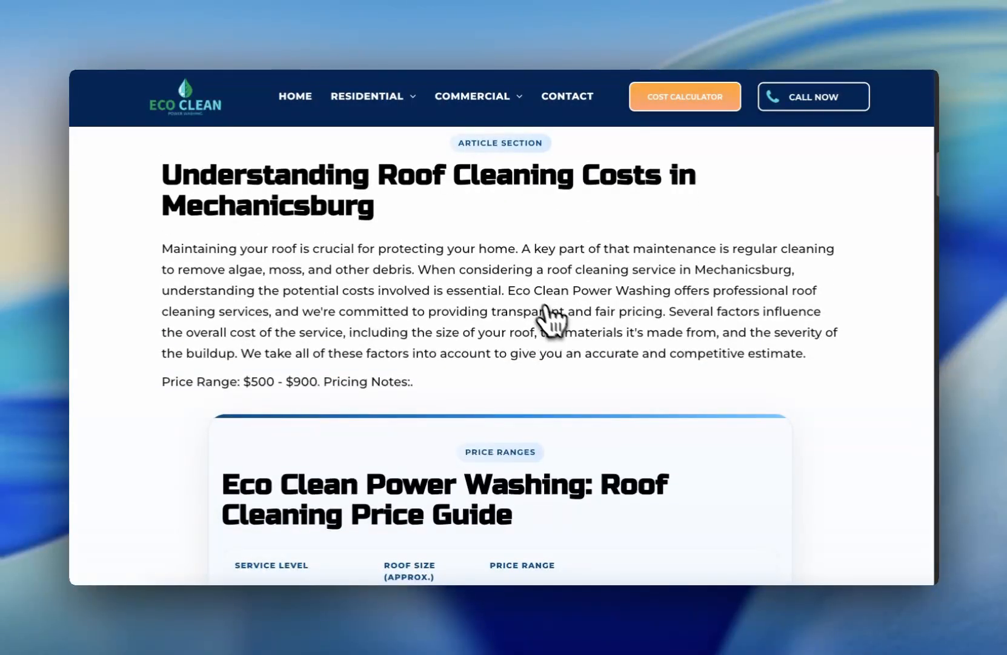
# Step: Examine the Roof Cleaning Price Guide table, highlighting its small and medium roof rows, and the "Visualizing Roof Cleaning Costs" comparison
pyautogui.scroll(-4, 546, 307)
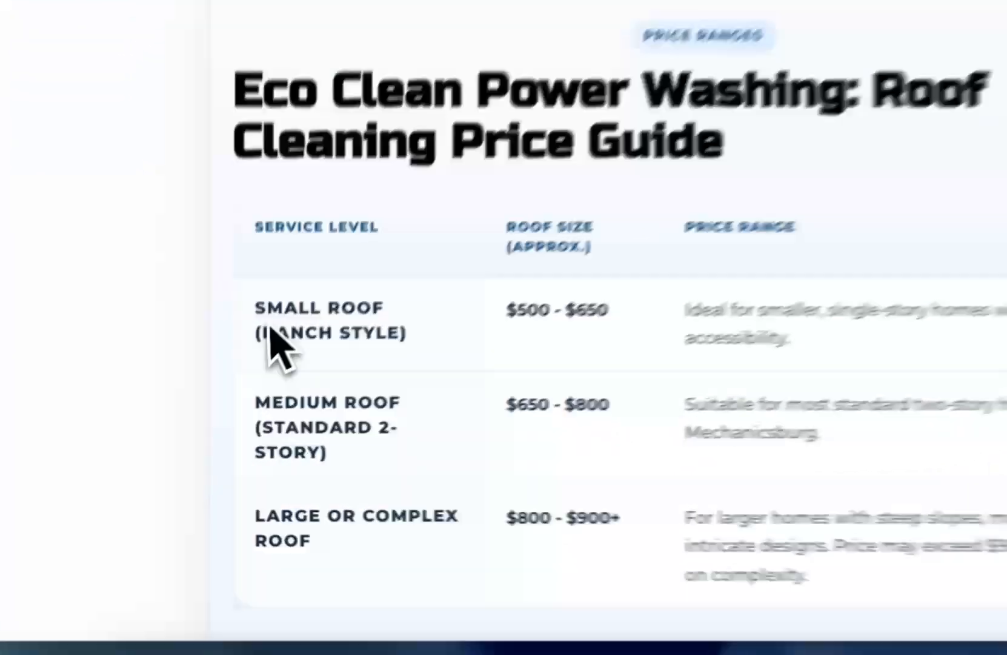
pyautogui.moveTo(244, 391); pyautogui.dragTo(424, 457)
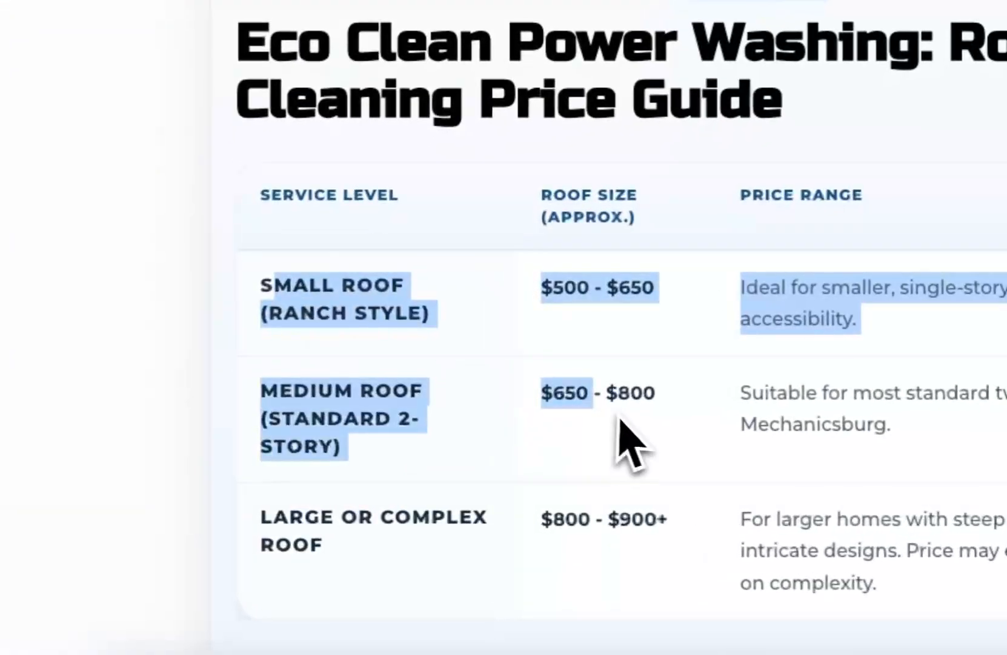
pyautogui.click(619, 418)
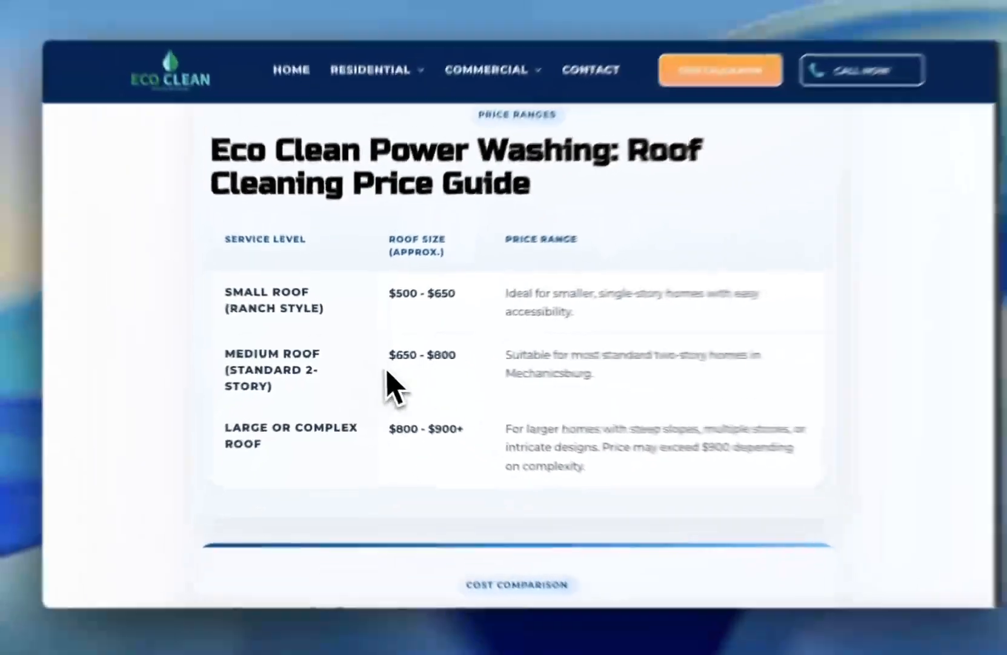
pyautogui.scroll(-3, 428, 379)
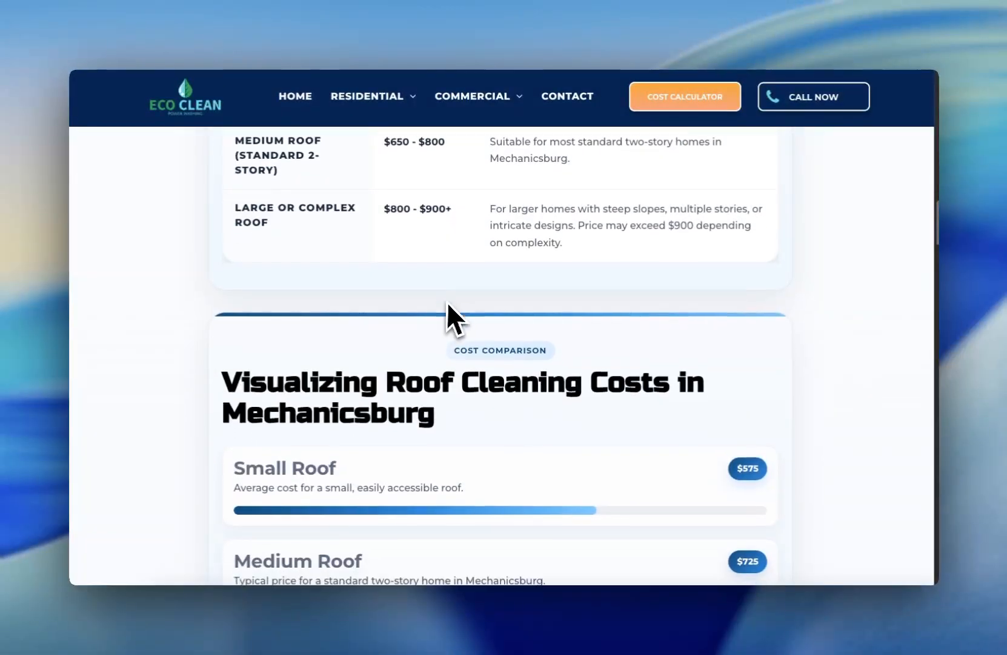
pyautogui.scroll(-4, 424, 318)
pyautogui.scroll(2, 339, 290)
pyautogui.scroll(-1, 412, 306)
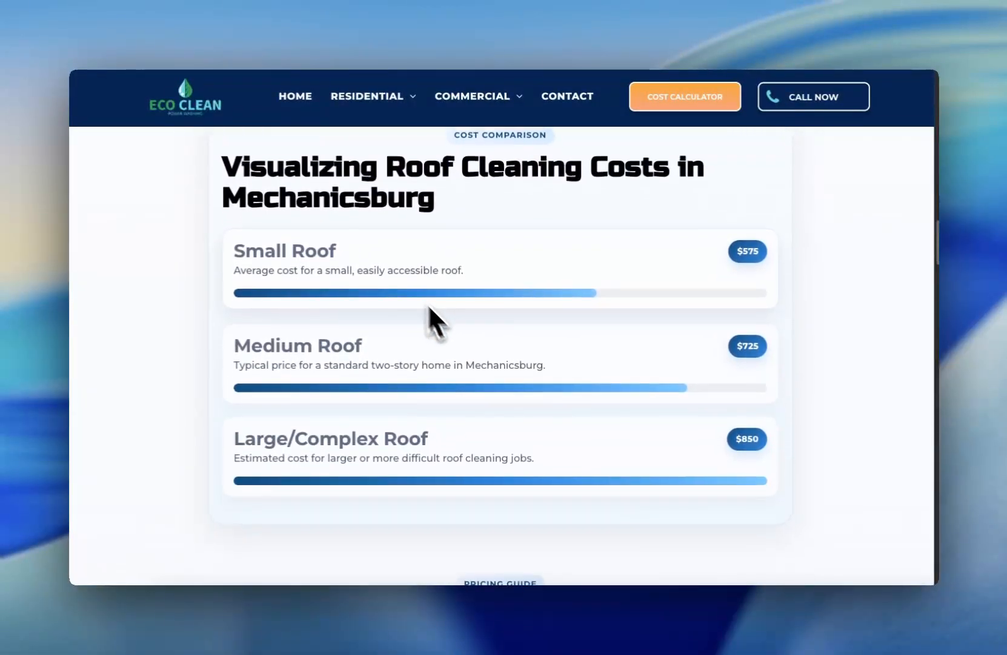
# Step: Skim the rest of the roof cleaning post, from the pricing factors through the FAQ and map to the closing quote invitation
pyautogui.scroll(-5, 428, 291)
pyautogui.scroll(-6, 463, 339)
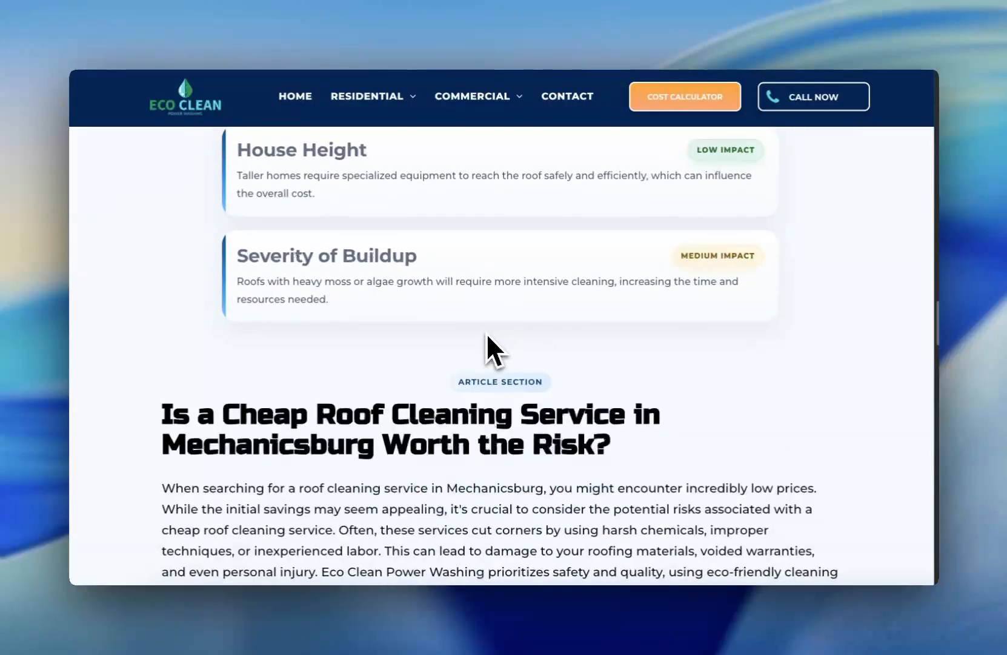
pyautogui.scroll(-15, 487, 336)
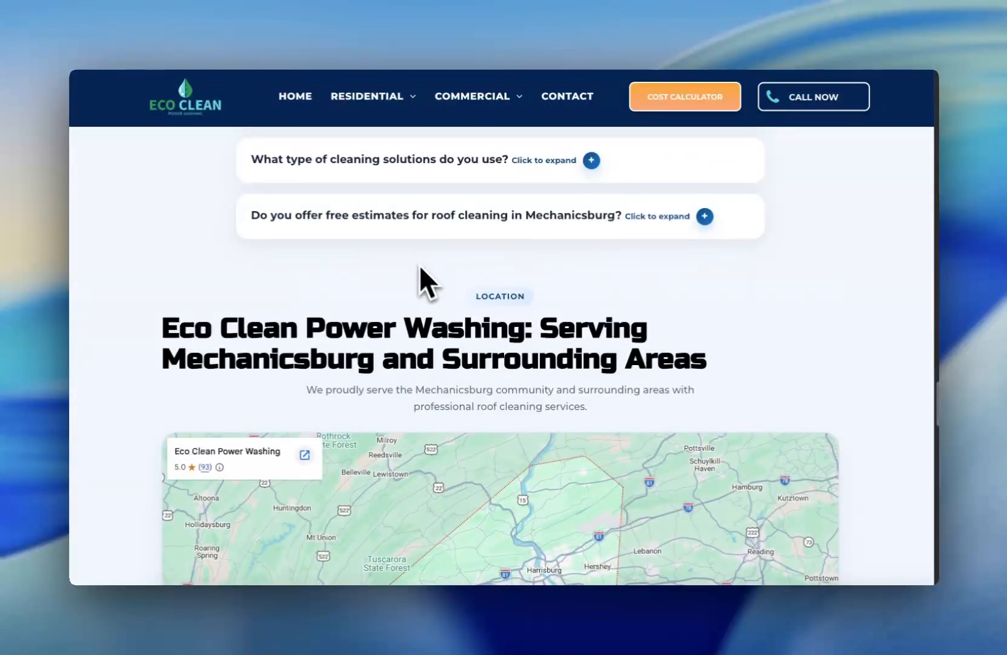
pyautogui.scroll(1, 448, 266)
pyautogui.scroll(-8, 434, 339)
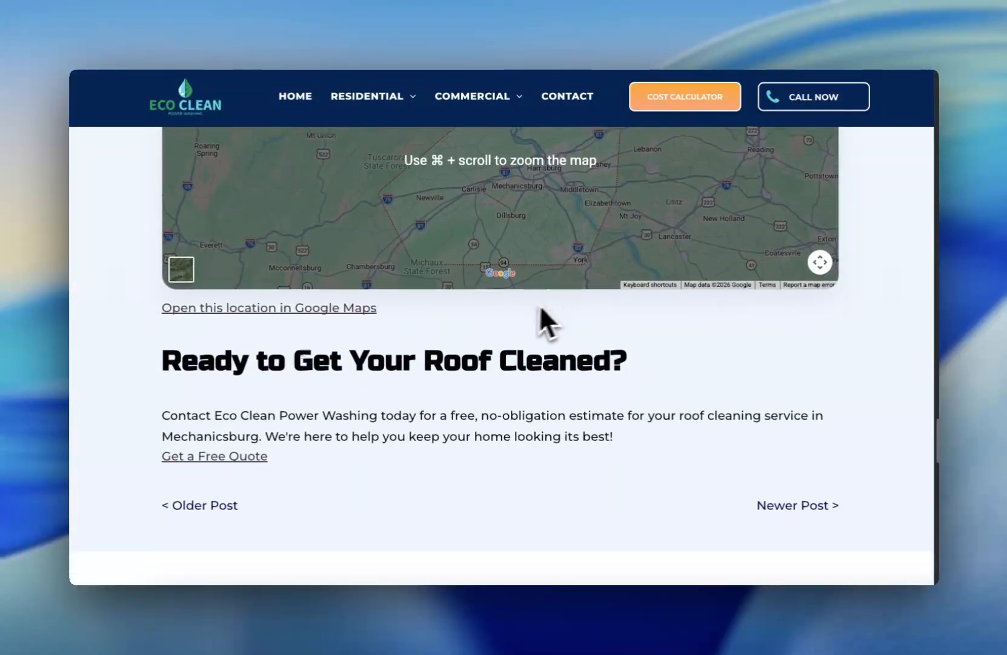
pyautogui.scroll(-5, 479, 339)
pyautogui.scroll(20, 522, 326)
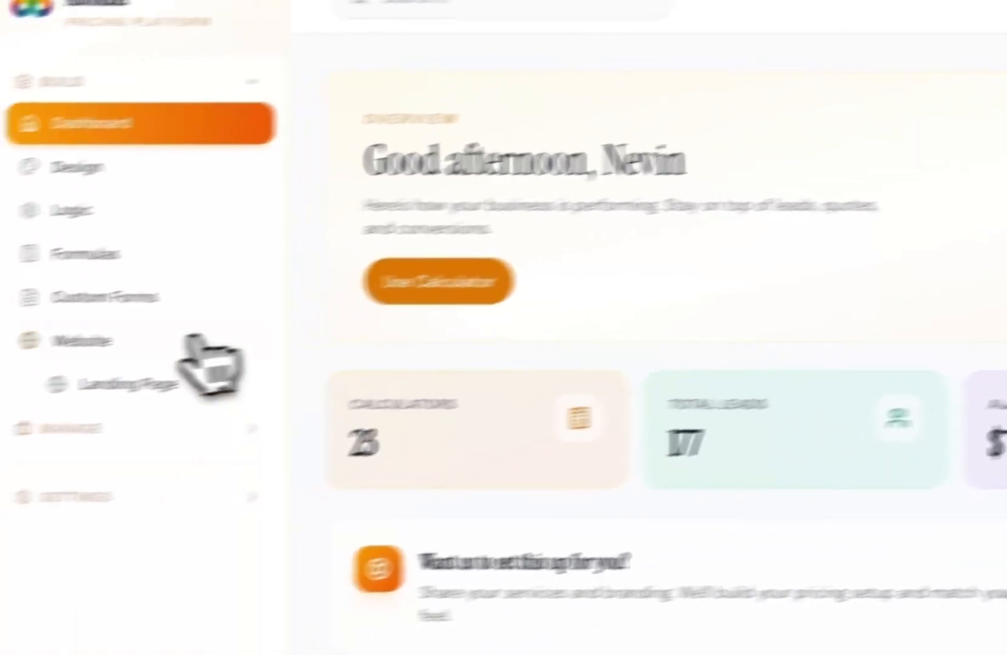
# Step: Switch to Autobidder and open the Autoblogger of the website section
pyautogui.click(193, 340)
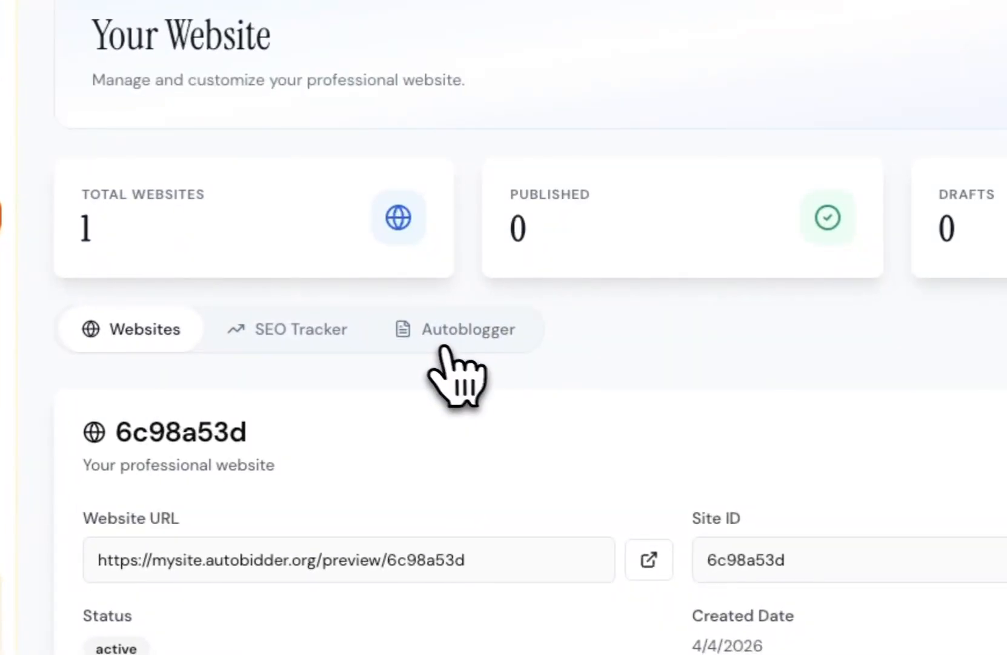
pyautogui.click(488, 332)
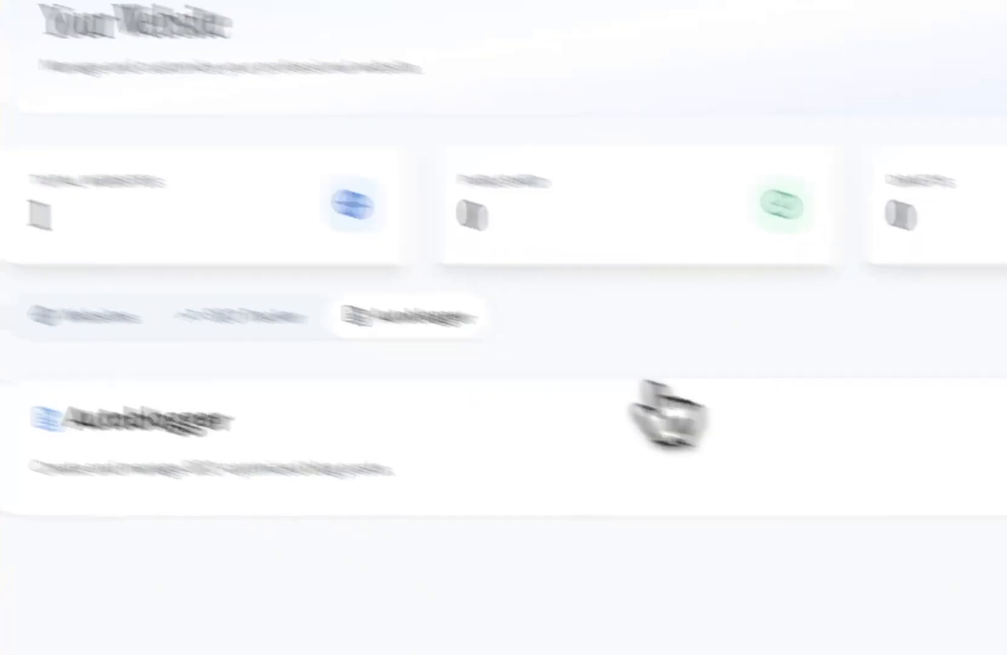
pyautogui.click(800, 372)
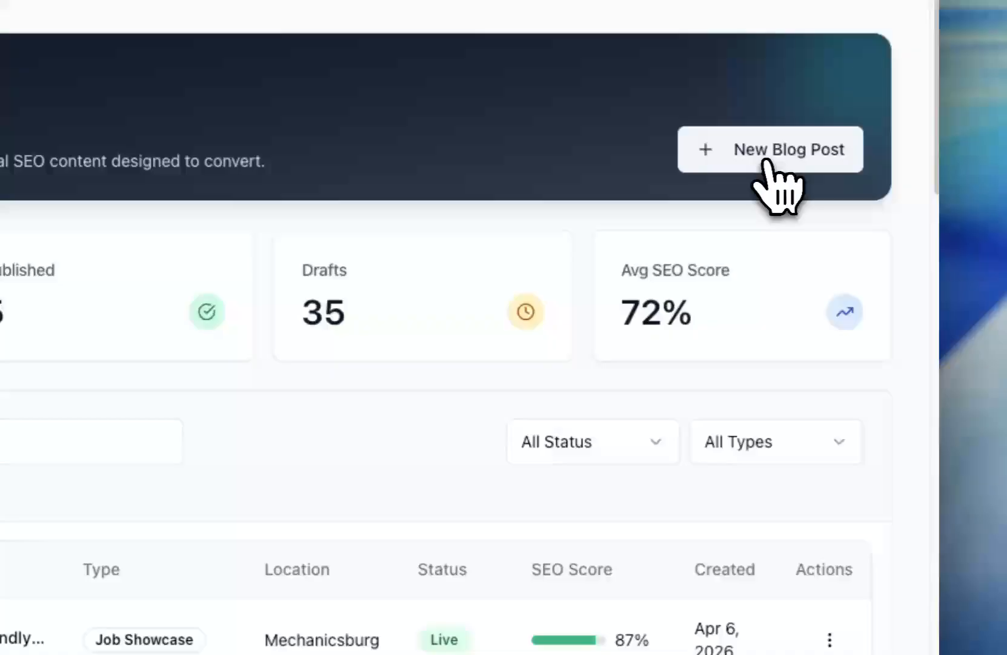
# Step: Start a new blog post of the Job Showcase type and continue to its strategy brief
pyautogui.click(765, 161)
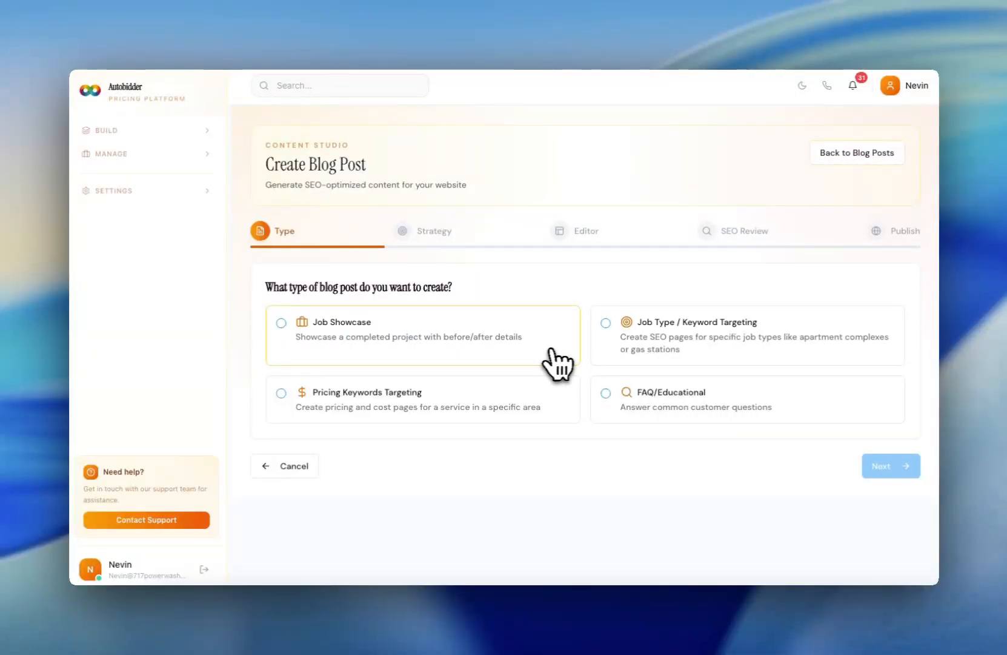
pyautogui.click(477, 351)
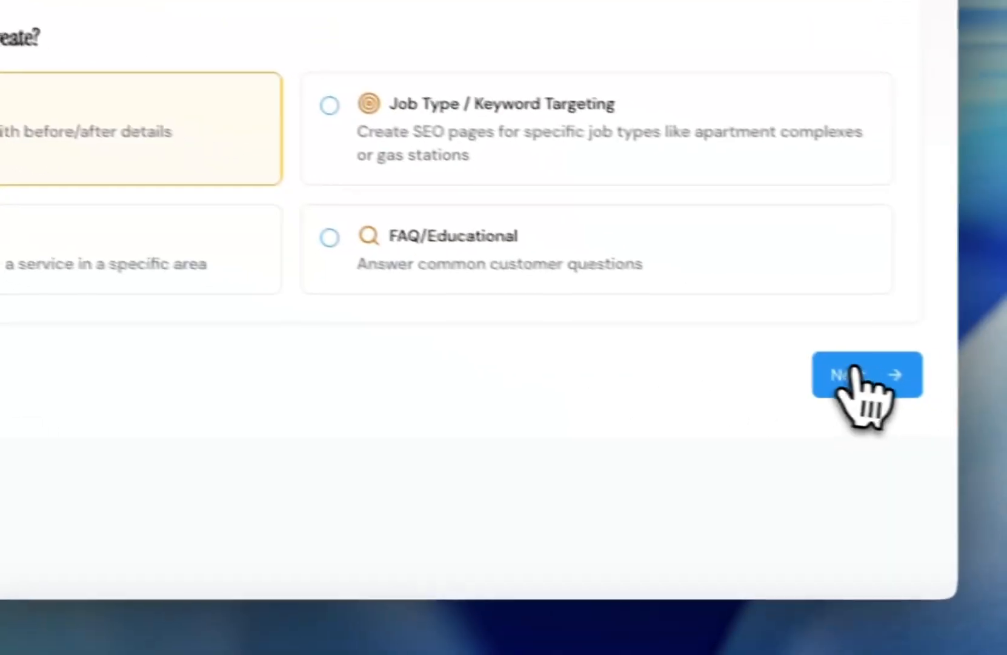
pyautogui.click(855, 380)
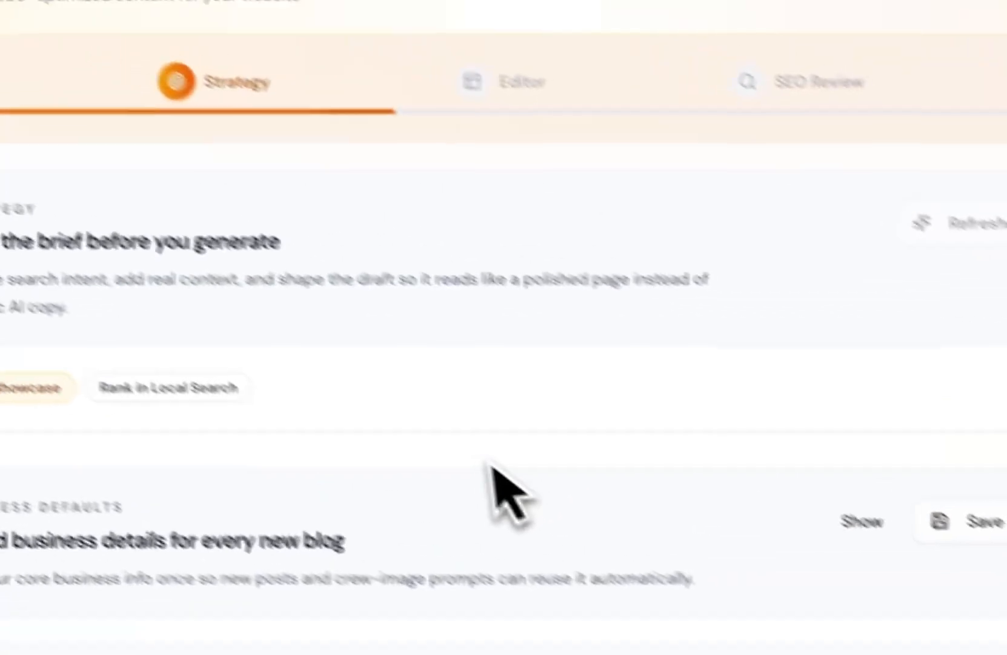
# Step: Expand the business defaults for new blogs, review the saved details such as business name and contact page URL, and collapse them
pyautogui.scroll(-8, 485, 488)
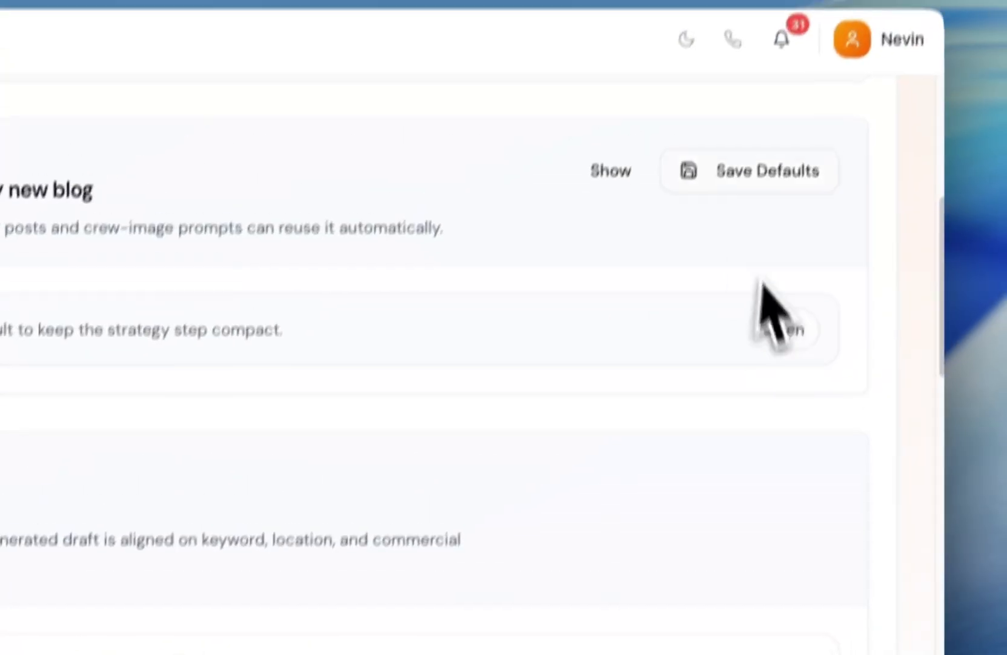
pyautogui.click(787, 266)
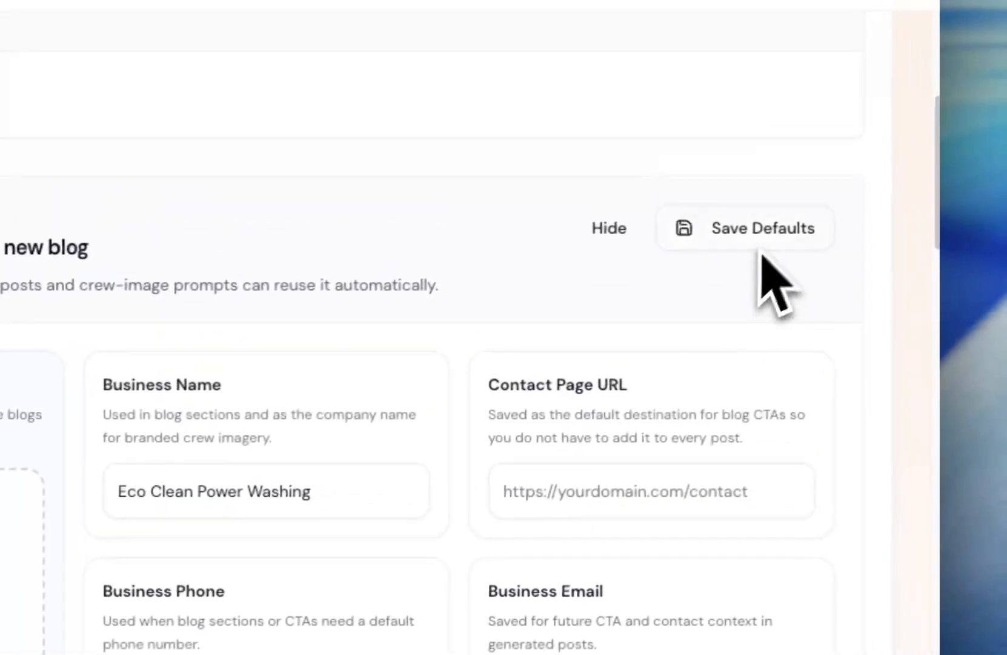
pyautogui.click(714, 243)
pyautogui.click(658, 241)
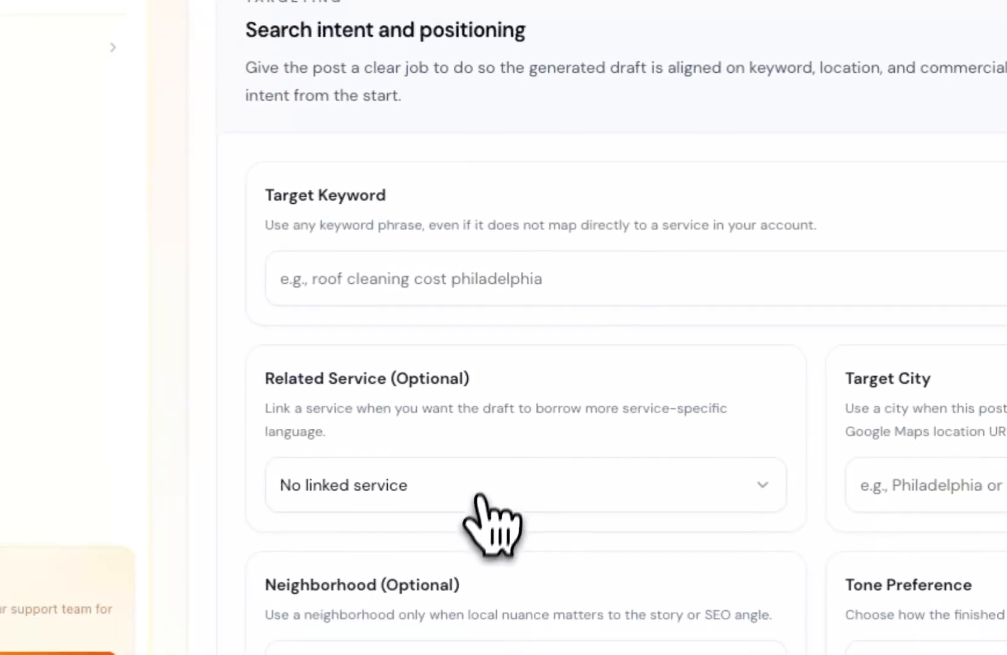
# Step: Link the House Wash service to the post as its related service
pyautogui.click(212, 525)
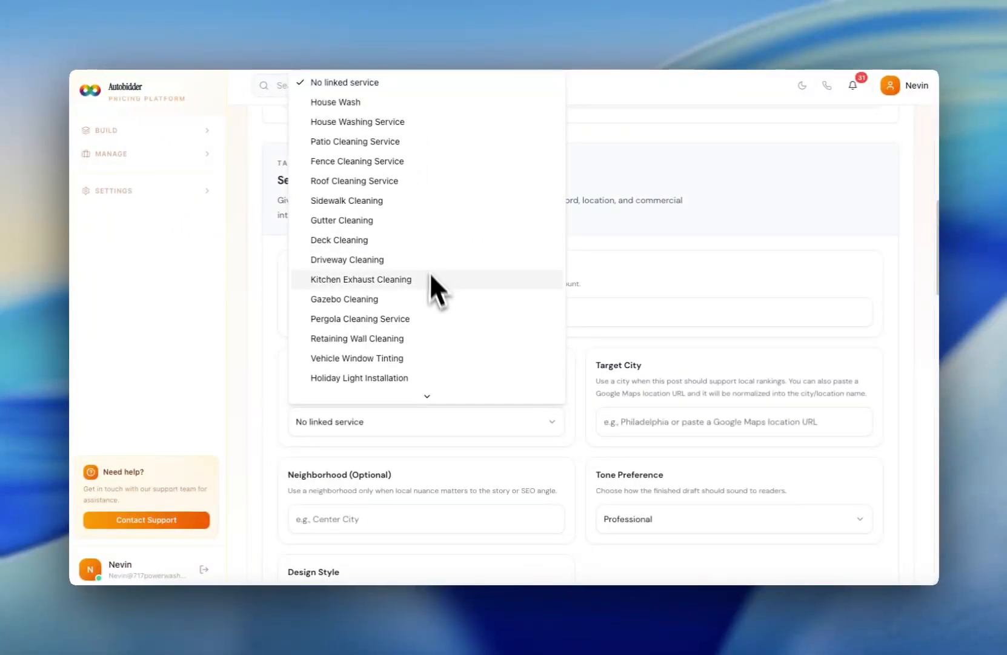
pyautogui.scroll(-3, 433, 303)
pyautogui.scroll(5, 435, 337)
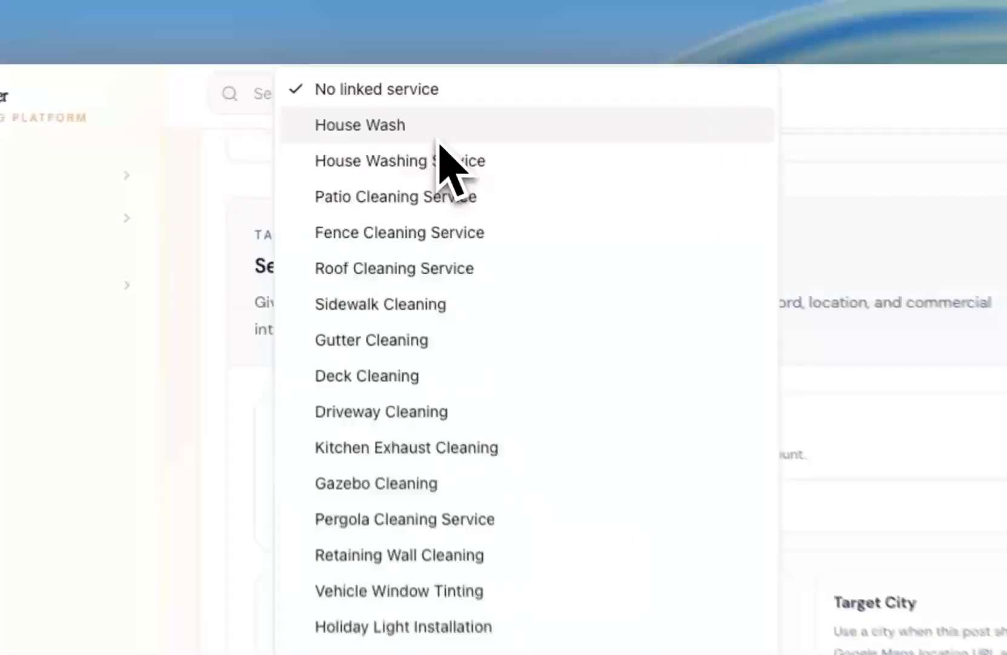
pyautogui.click(439, 139)
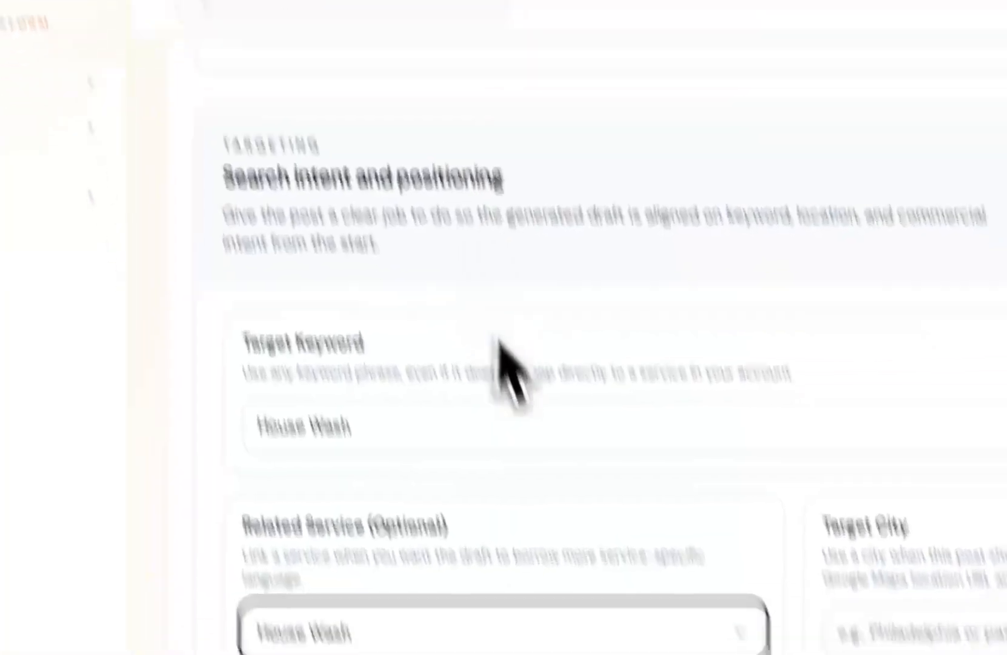
# Step: Set the post's target city to Dillsburg
pyautogui.scroll(5, 478, 401)
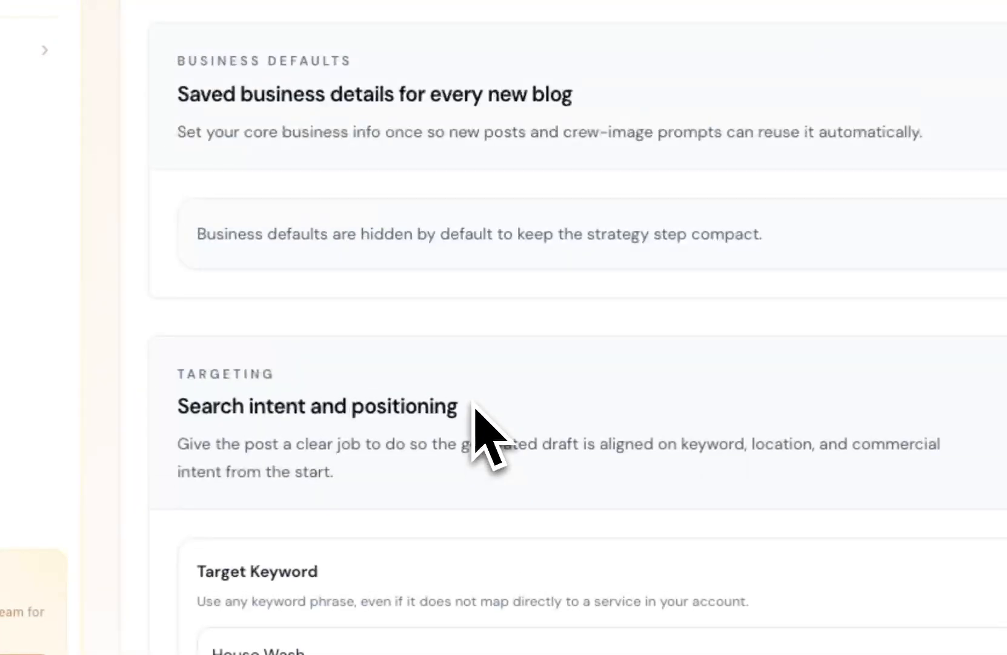
pyautogui.scroll(-5, 438, 383)
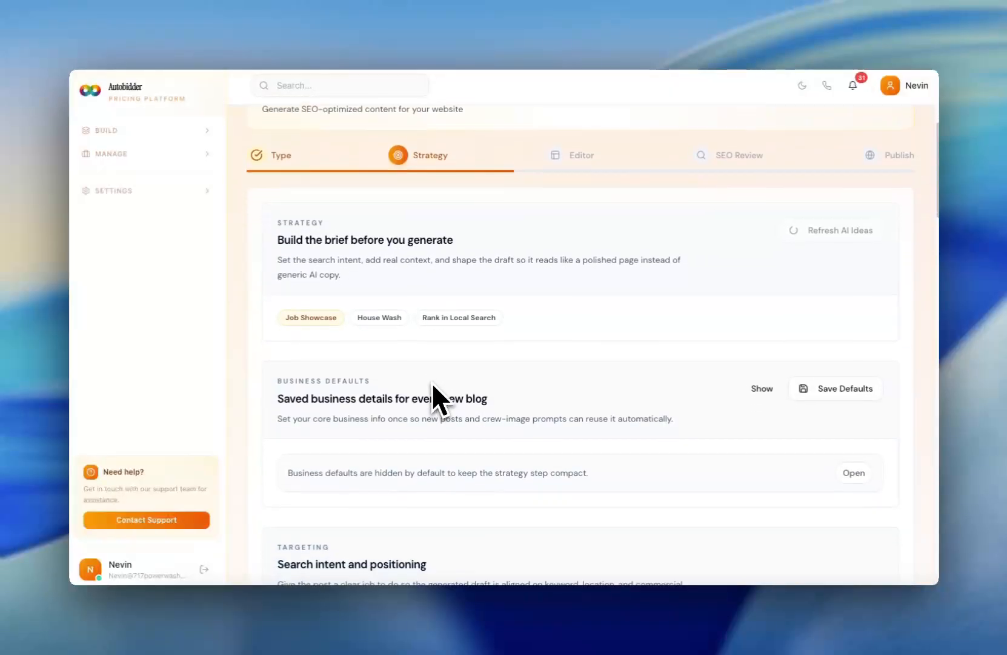
pyautogui.scroll(-2, 414, 354)
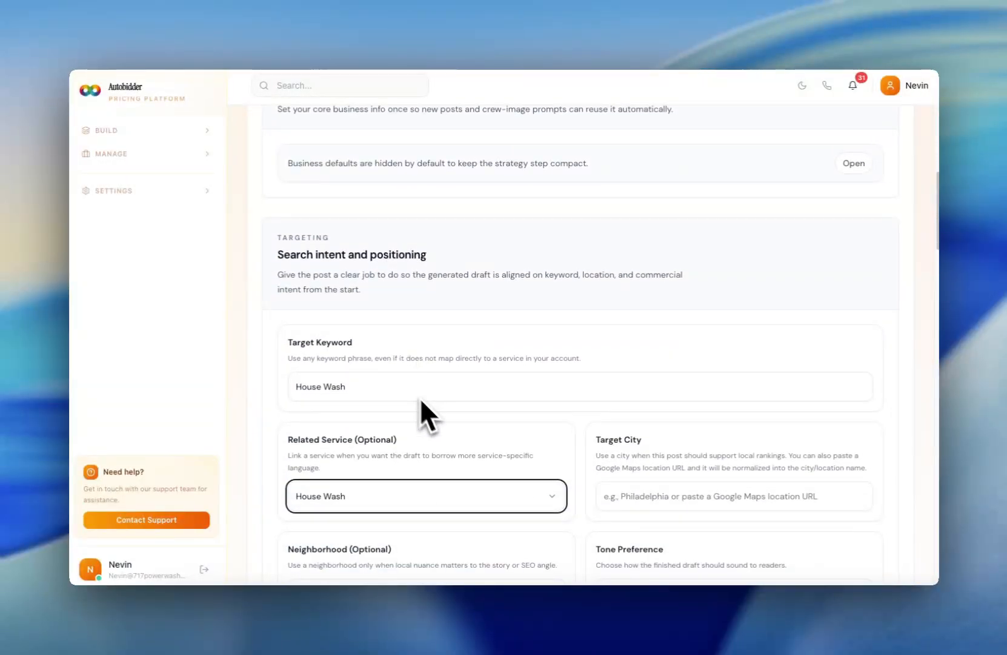
pyautogui.scroll(-2, 485, 394)
pyautogui.click(679, 389)
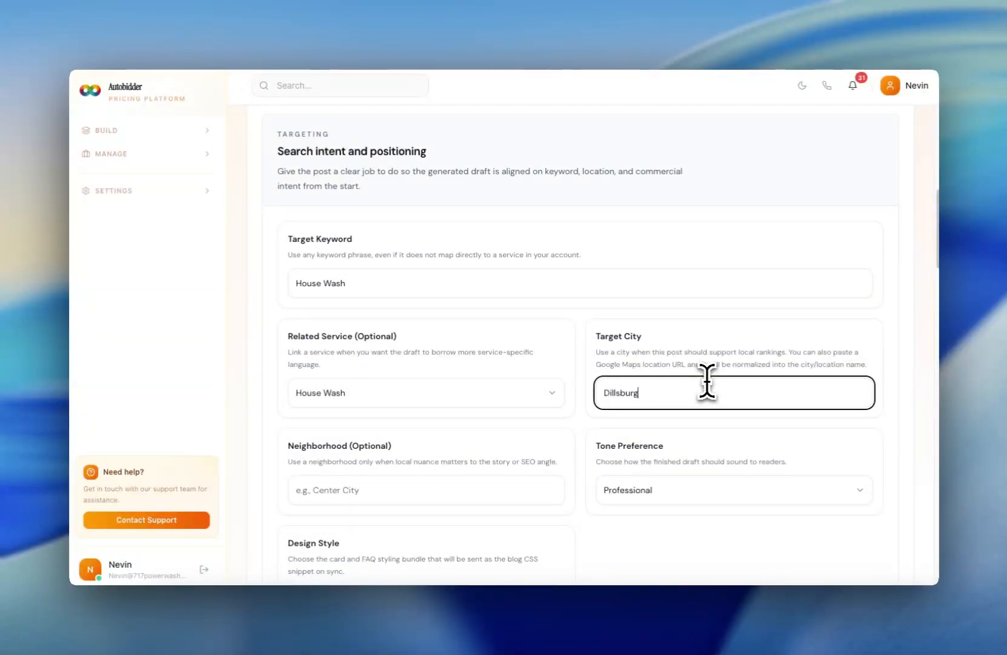
# Step: Look over the optional neighborhood field and the available tone preference options
pyautogui.scroll(-1, 522, 472)
pyautogui.click(485, 423)
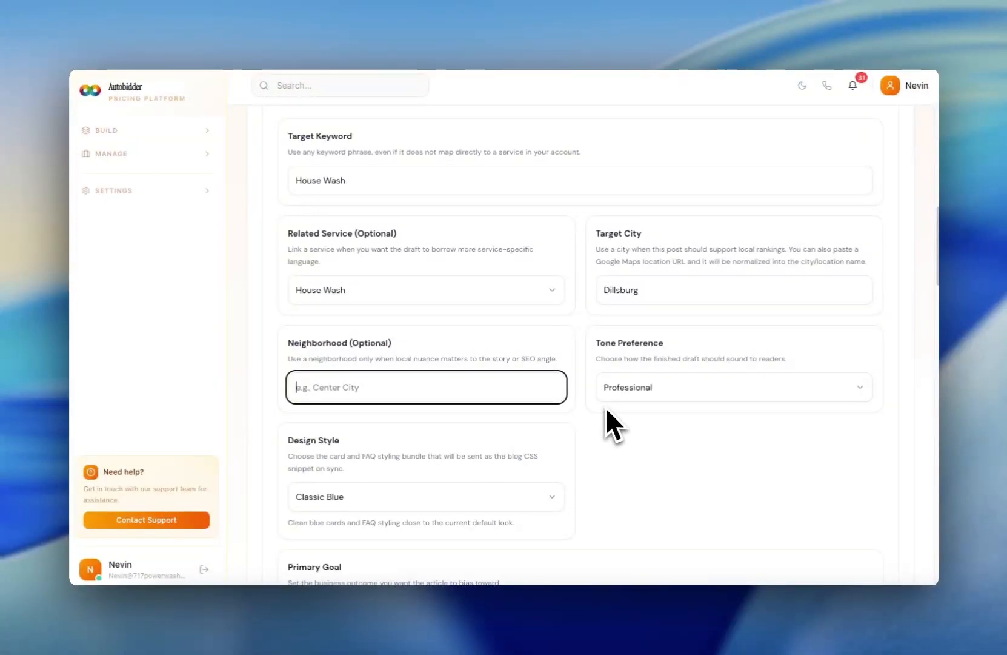
pyautogui.scroll(-1, 606, 408)
pyautogui.click(626, 356)
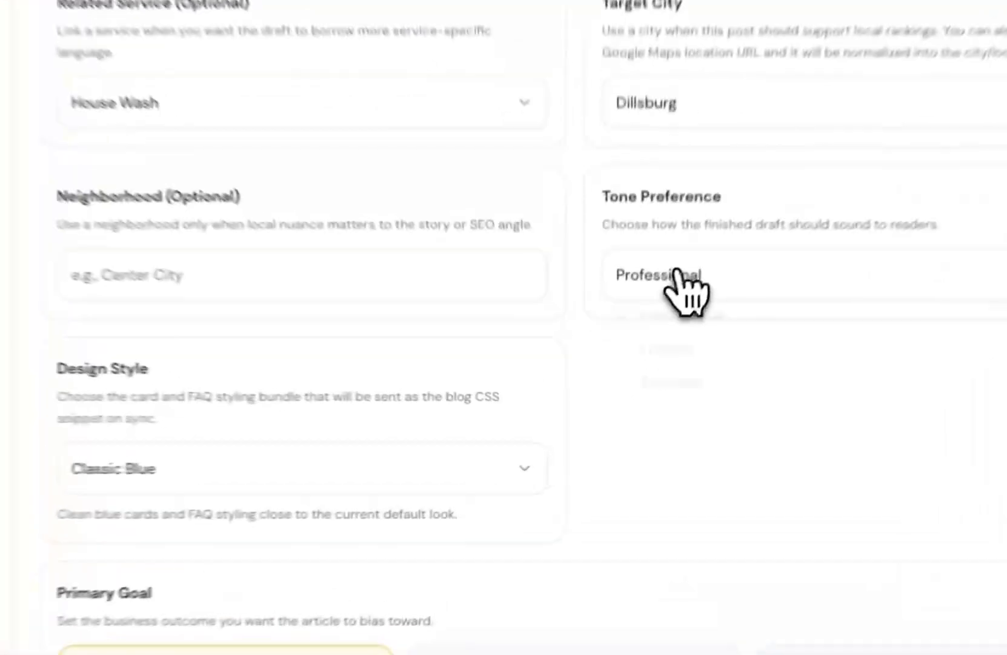
pyautogui.click(619, 482)
# Step: Set the post's design style to Warm Sunset
pyautogui.scroll(-2, 485, 425)
pyautogui.click(342, 350)
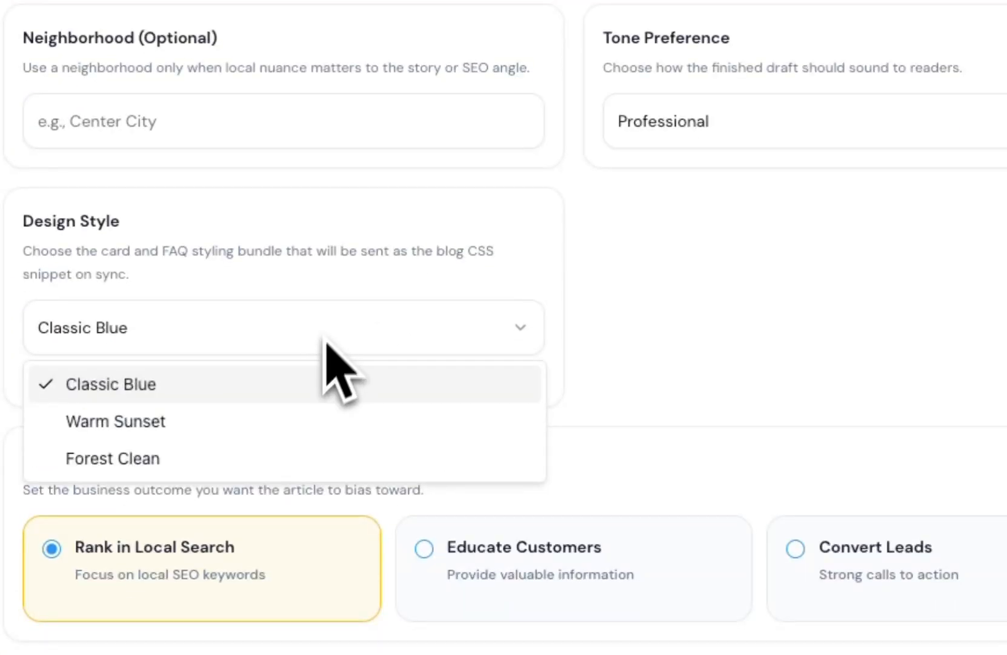
pyautogui.click(301, 428)
pyautogui.scroll(-3, 651, 476)
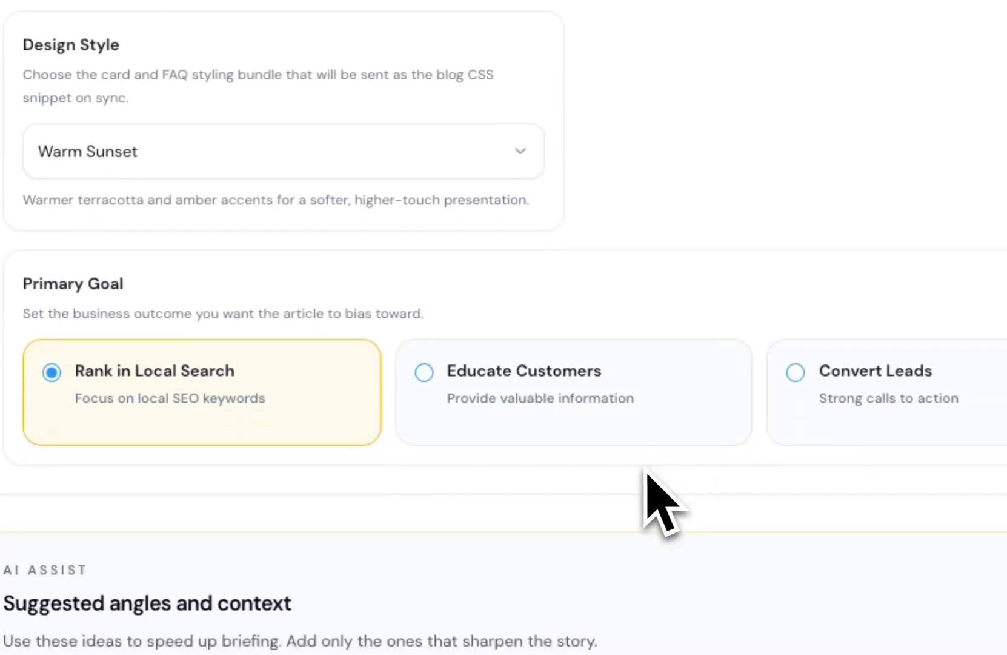
pyautogui.scroll(-4, 648, 475)
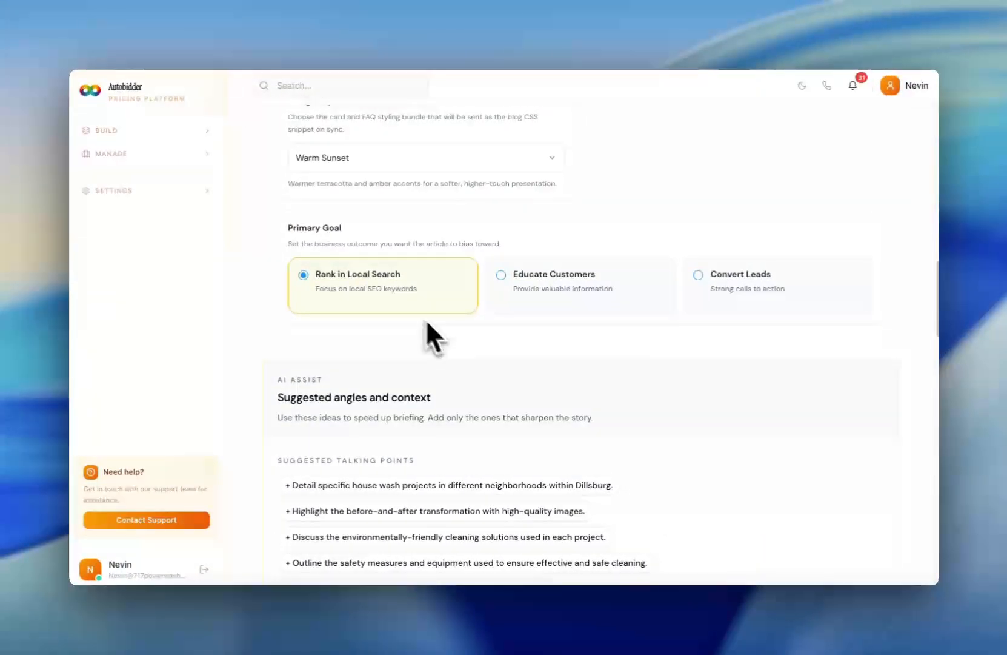
# Step: Review the primary goal choices and the AI-suggested talking points, context and angles for the post
pyautogui.scroll(-1, 443, 333)
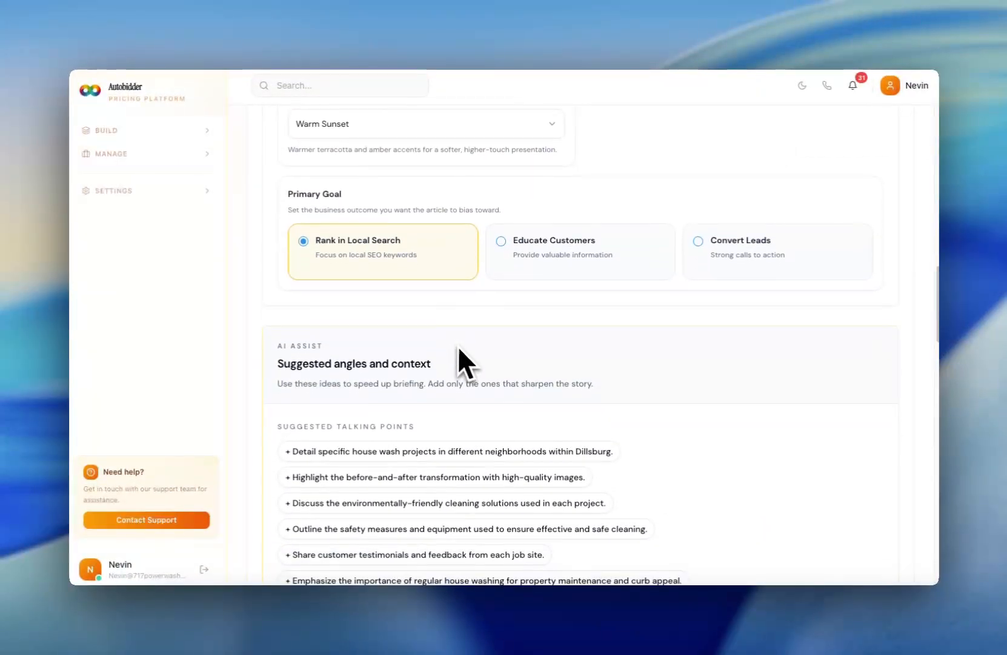
pyautogui.scroll(-2, 457, 364)
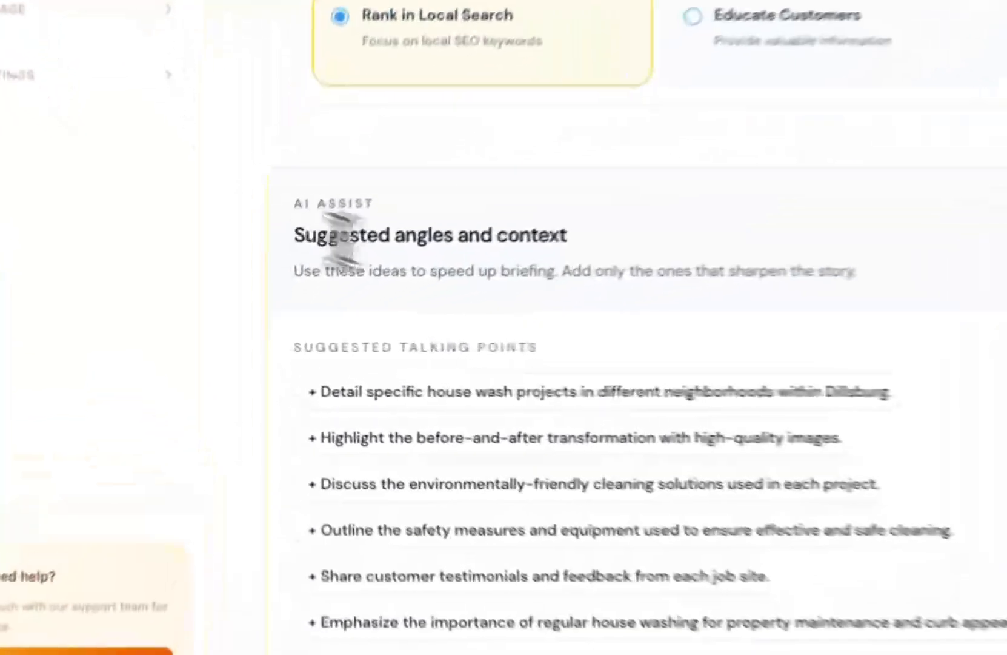
pyautogui.moveTo(290, 280); pyautogui.dragTo(393, 301)
pyautogui.click(437, 303)
pyautogui.scroll(-1, 467, 341)
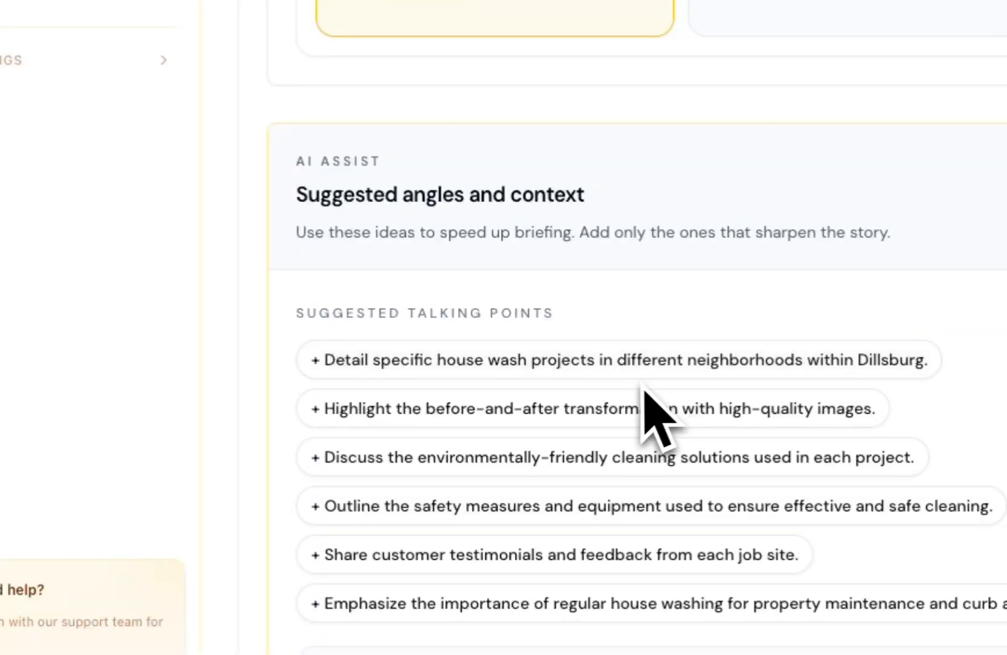
pyautogui.scroll(-2, 645, 394)
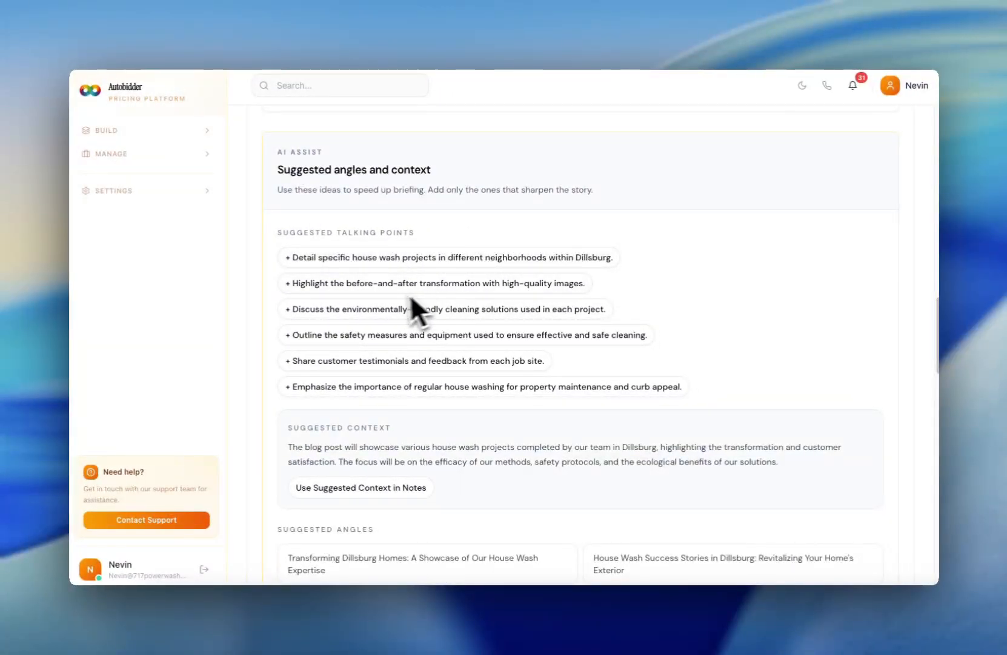
pyautogui.scroll(-5, 541, 306)
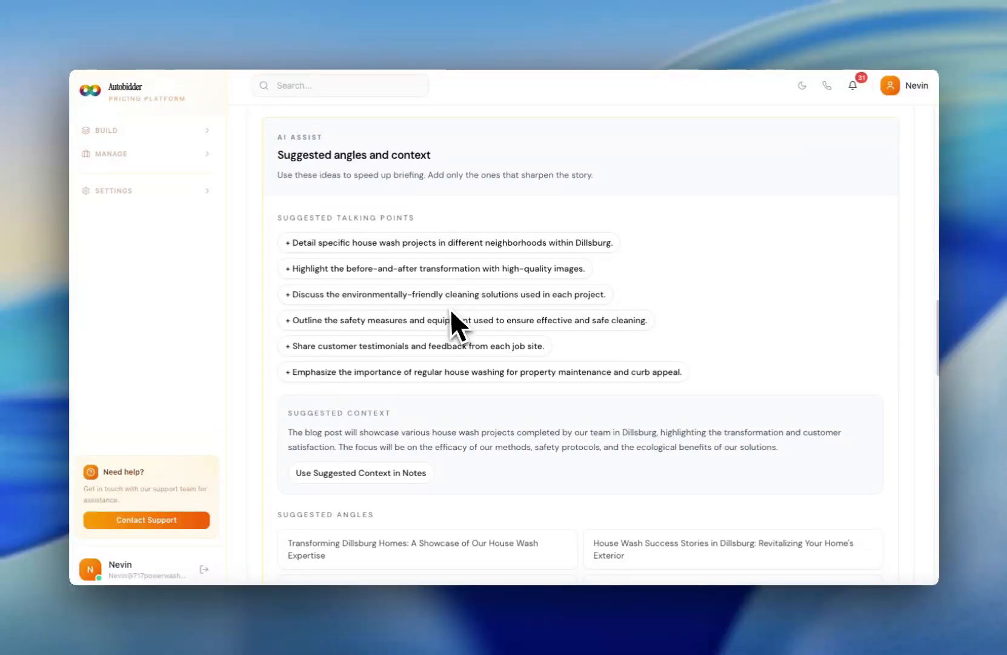
pyautogui.scroll(-5, 402, 334)
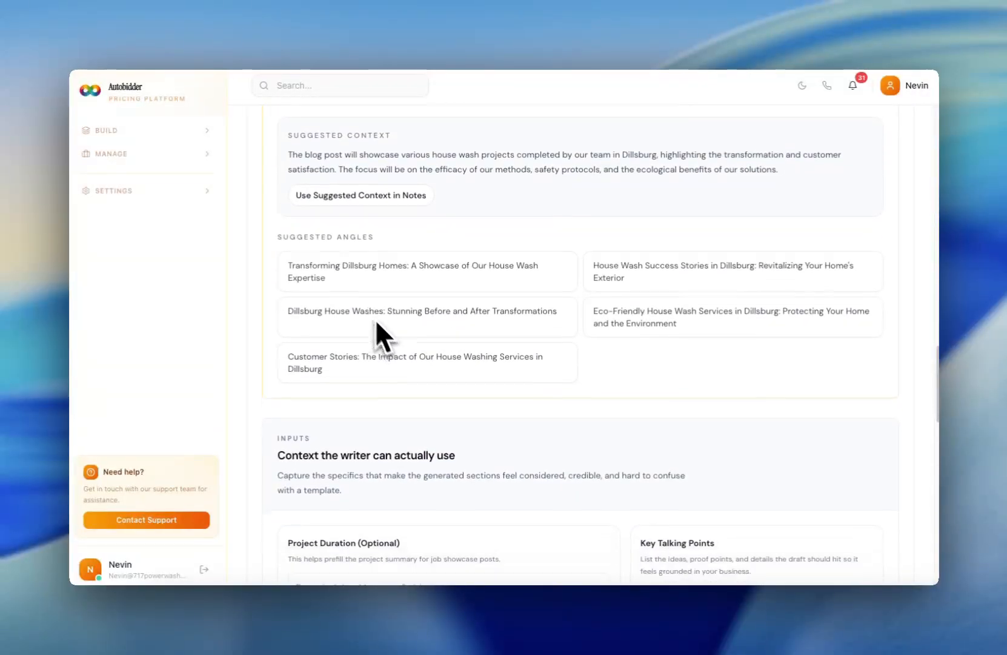
# Step: Set the project duration to 1.5 hours and enter job notes "showing a before and after of a house wash for vinyl siding, removed green algae"
pyautogui.click(386, 405)
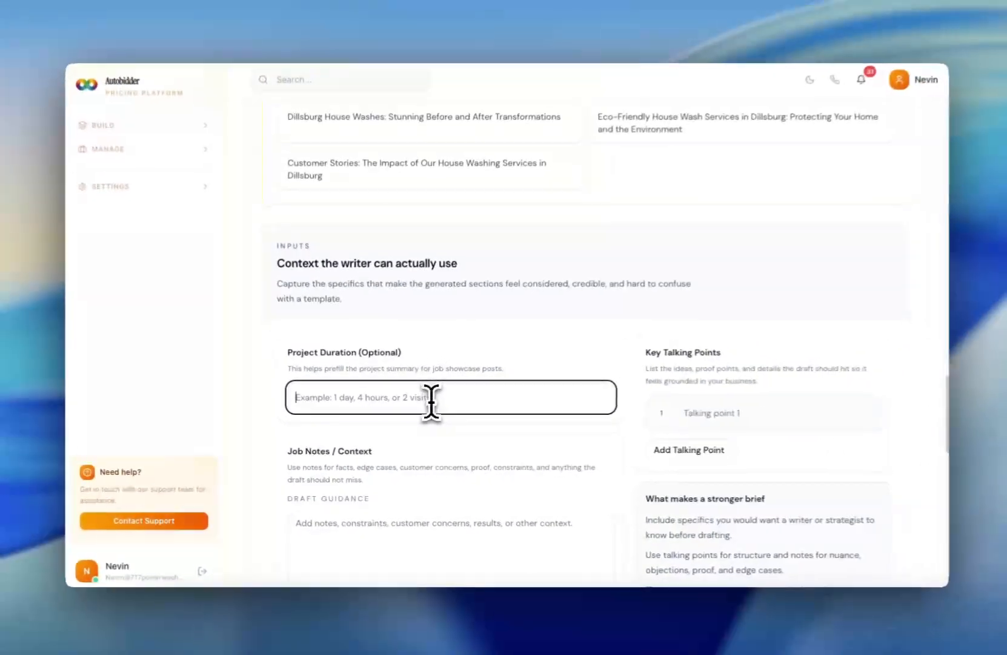
pyautogui.write('1.4')
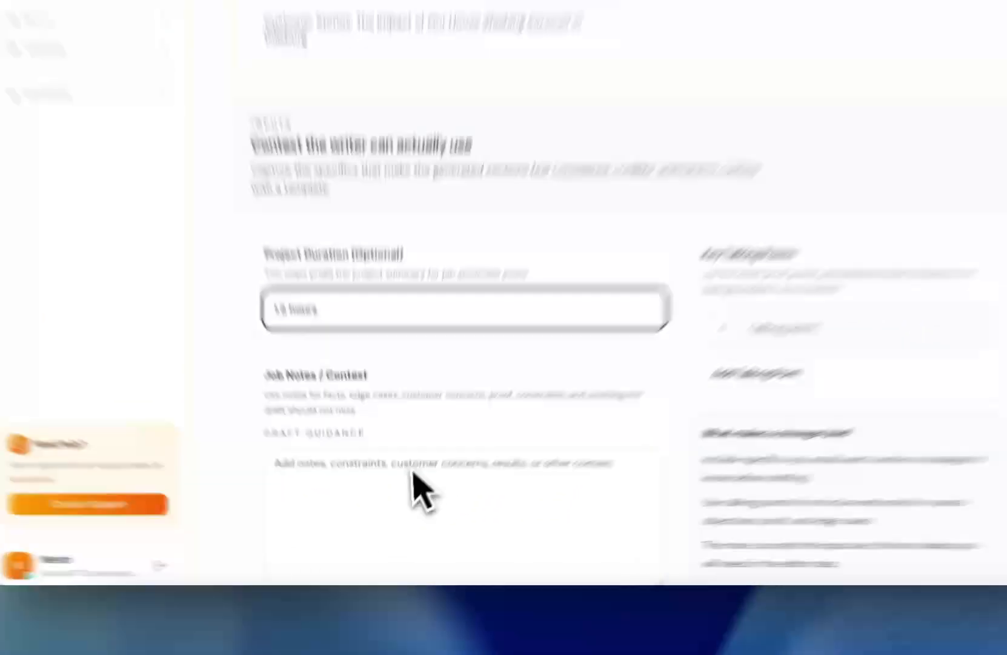
pyautogui.click(395, 529)
pyautogui.scroll(-1, 424, 528)
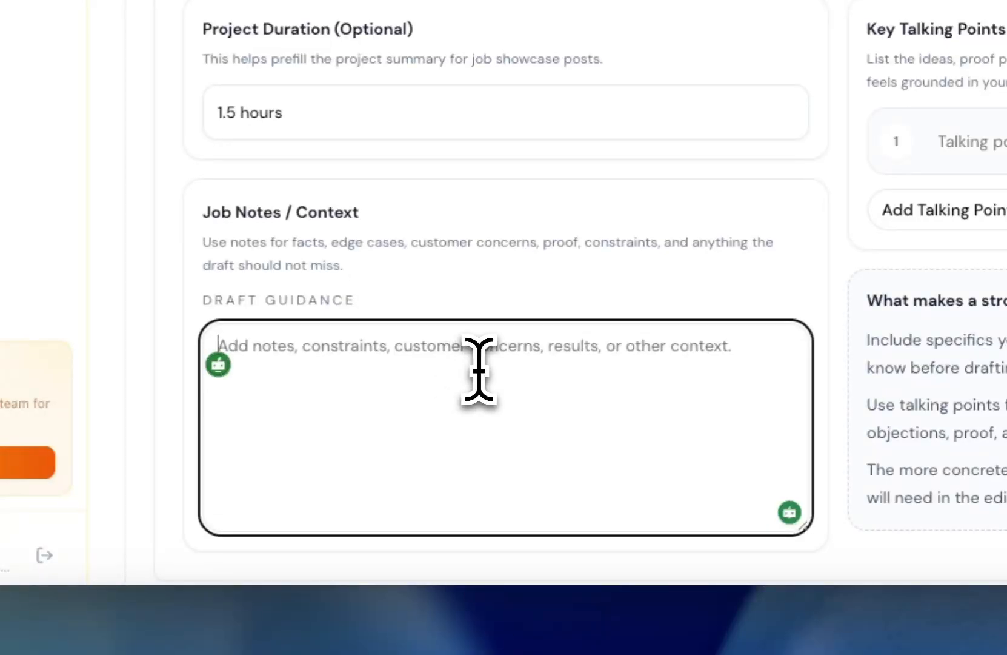
pyautogui.write('showing a before and after of a house wash for vinyl siding, removed green algae')
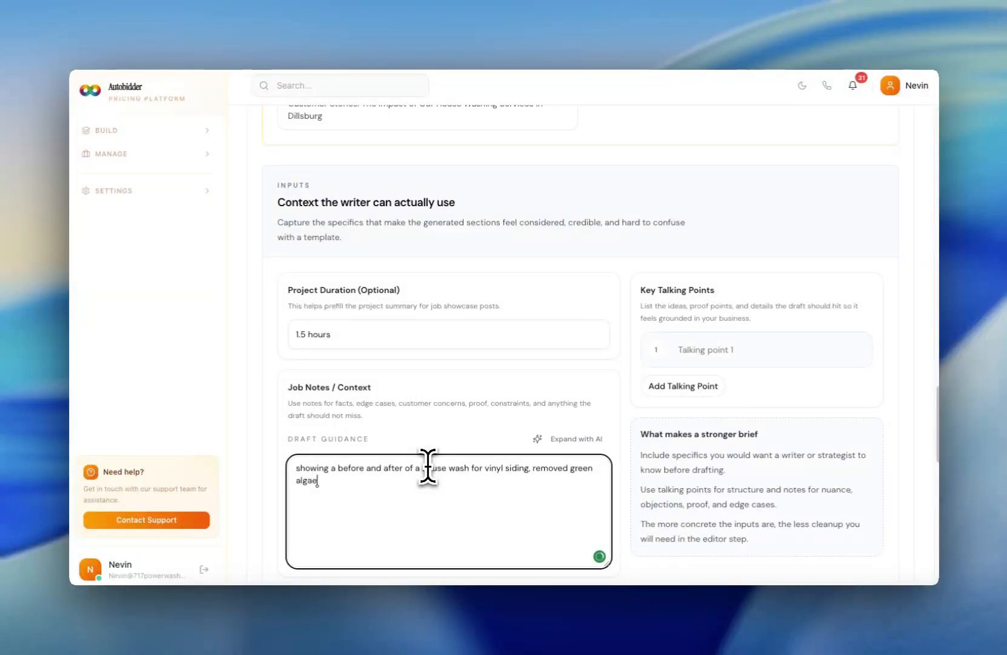
# Step: Expand the job notes in the draft guidance with AI
pyautogui.scroll(-1, 650, 299)
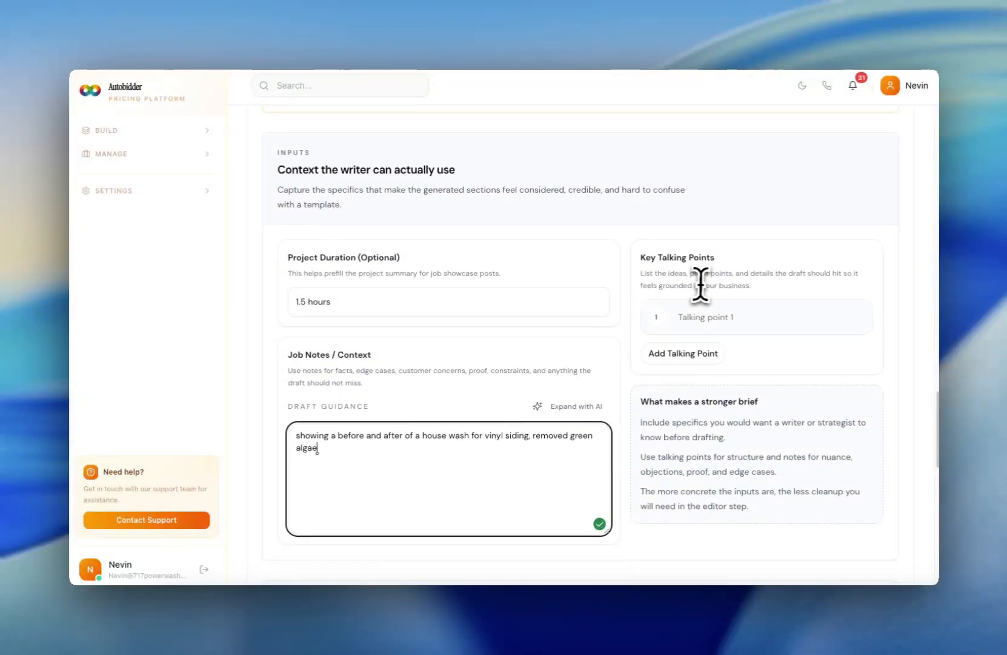
pyautogui.scroll(5, 698, 276)
pyautogui.scroll(-7, 576, 387)
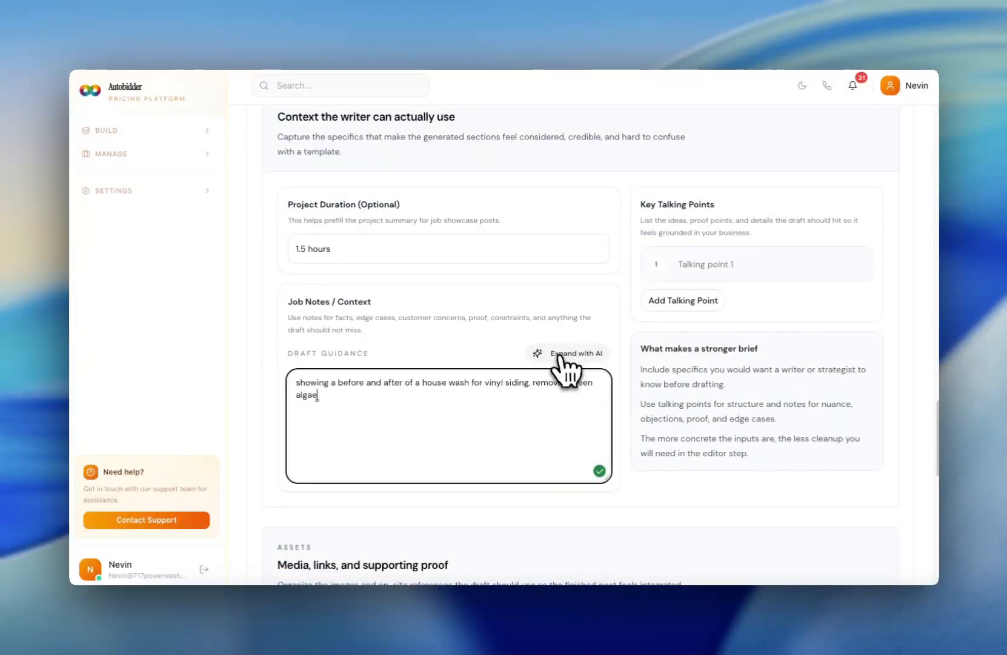
pyautogui.click(561, 356)
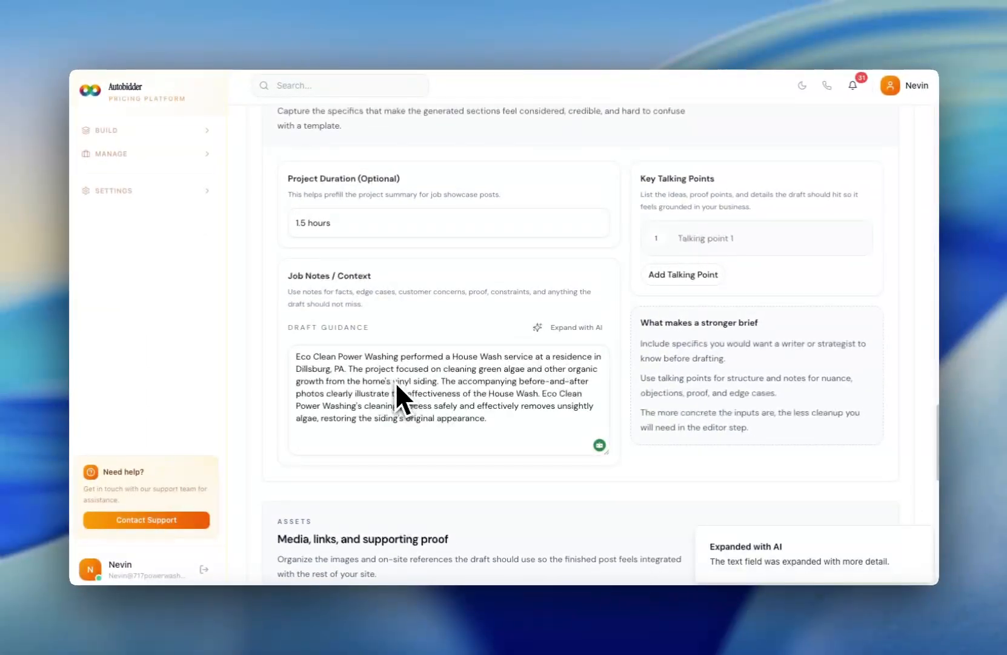
# Step: Add the suggestion "Outline the safety measures and equipment used to ensure effective and safe cleaning" as the first key talking point
pyautogui.scroll(5, 521, 375)
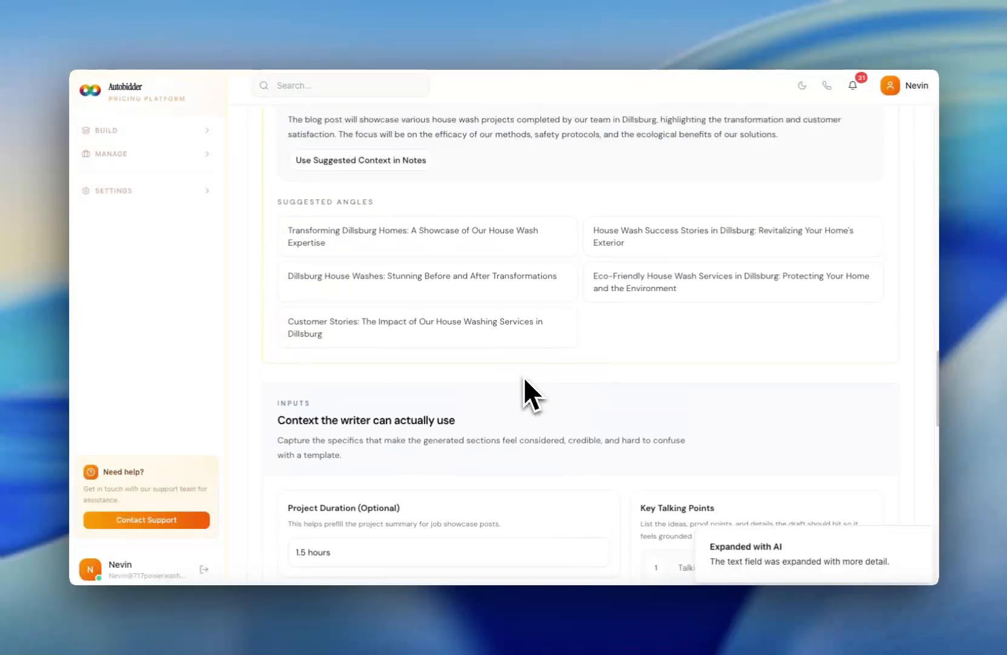
pyautogui.scroll(5, 525, 379)
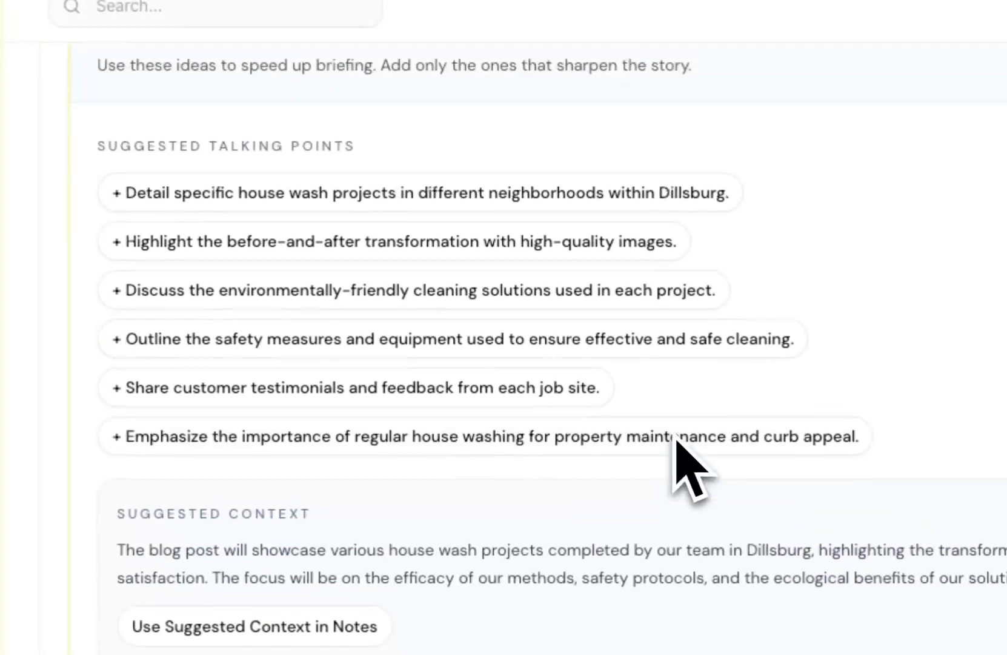
pyautogui.scroll(1, 643, 406)
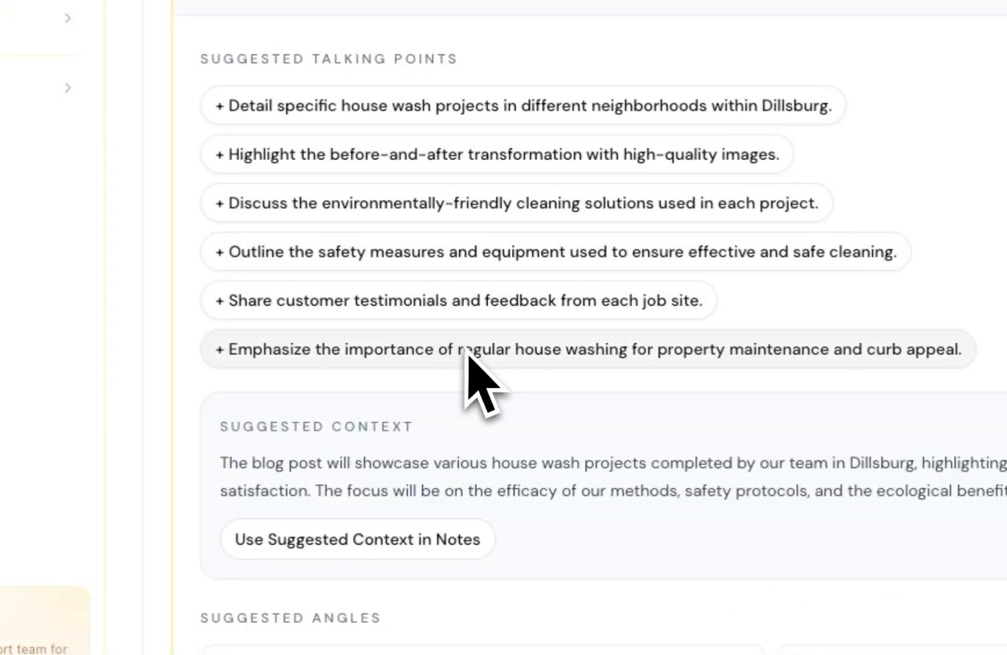
pyautogui.scroll(-1, 406, 357)
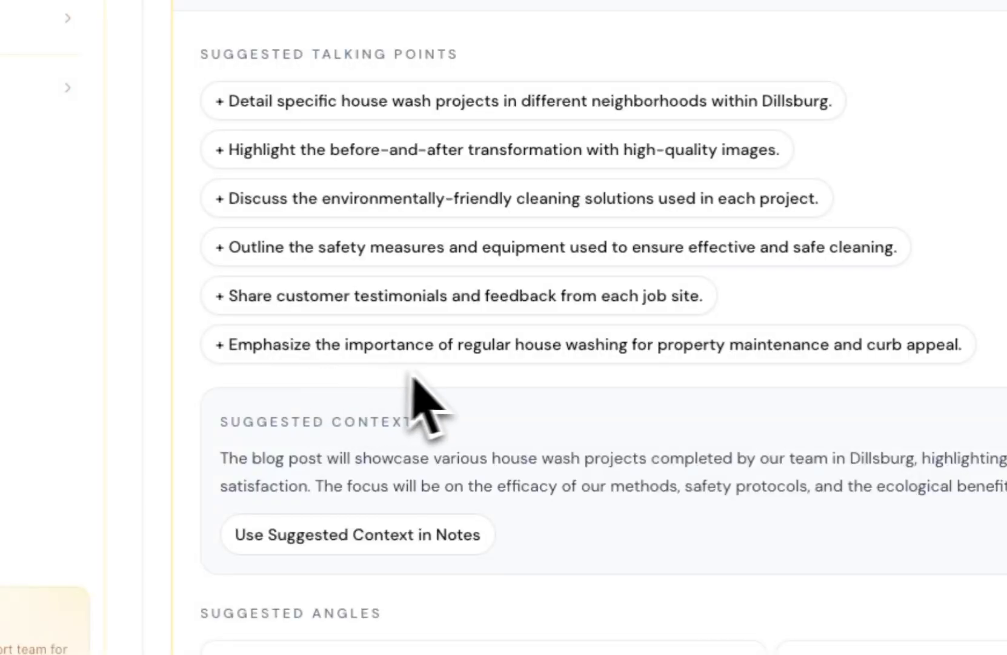
pyautogui.scroll(-6, 586, 371)
pyautogui.scroll(2, 662, 344)
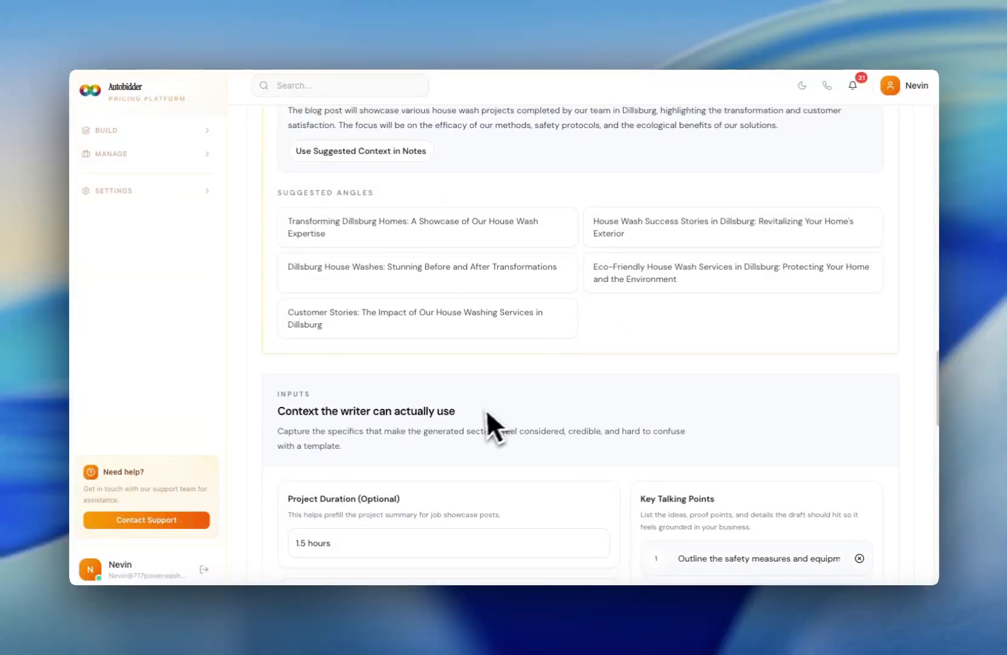
pyautogui.scroll(-3, 488, 418)
pyautogui.scroll(3, 412, 473)
pyautogui.scroll(2, 514, 415)
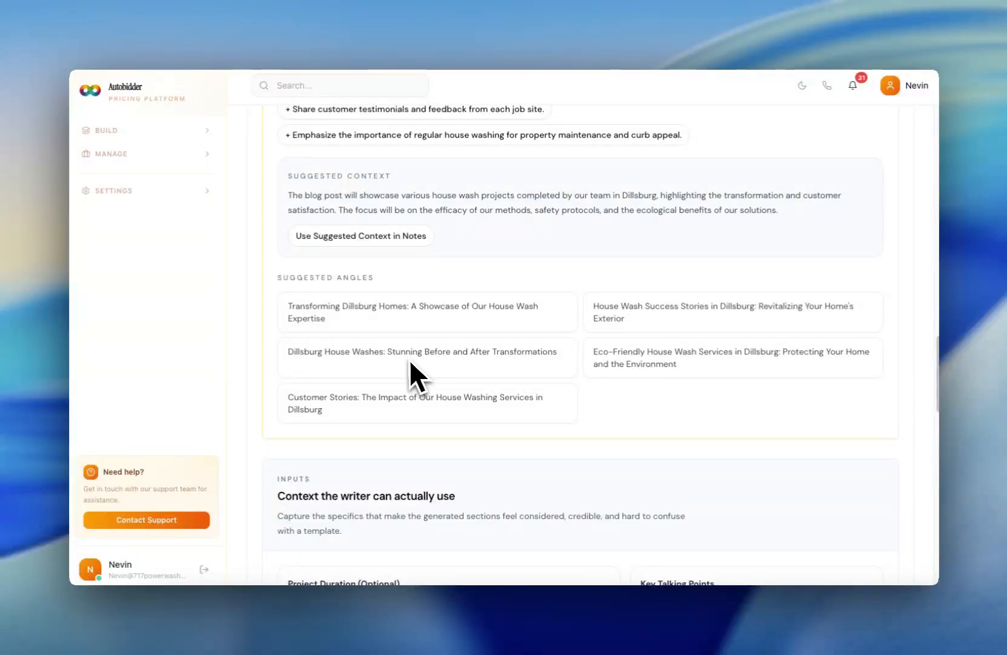
# Step: Open the image upload options in the post's media, links and supporting proof assets
pyautogui.scroll(-3, 450, 350)
pyautogui.scroll(-10, 461, 364)
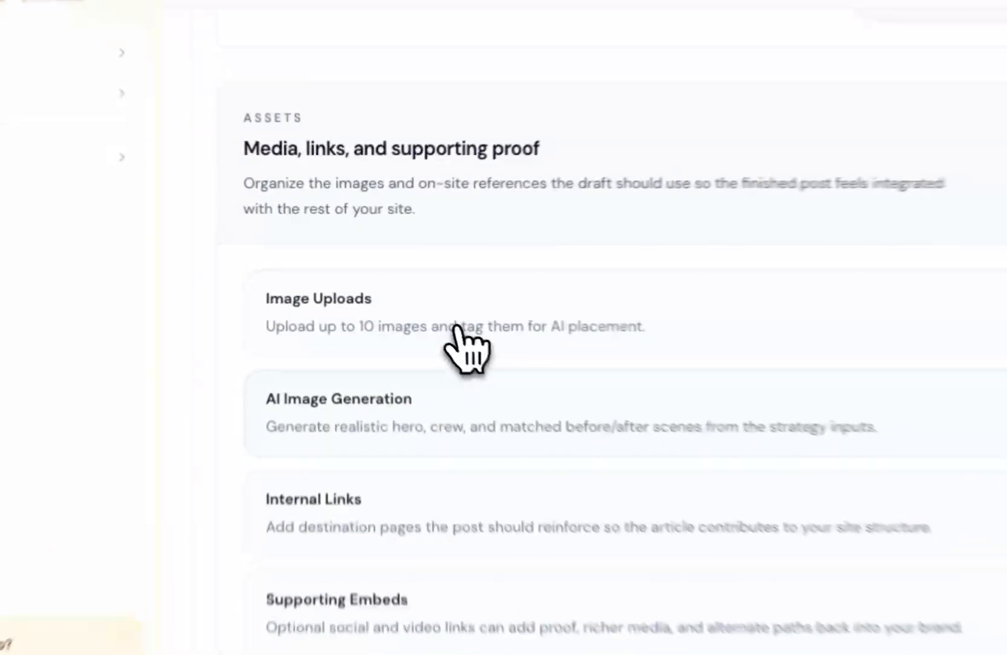
pyautogui.click(459, 333)
pyautogui.scroll(-3, 534, 461)
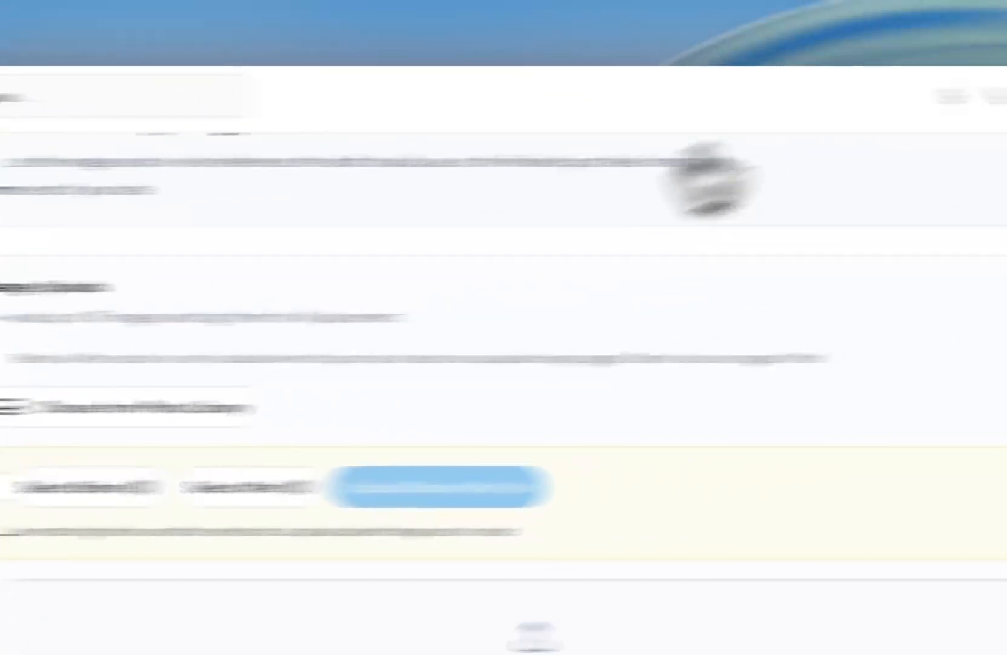
# Step: Upload the two vinyl siding house photos to the post's images
pyautogui.click(851, 23)
pyautogui.moveTo(610, 219); pyautogui.dragTo(240, 652)
pyautogui.click(821, 57)
pyautogui.moveTo(697, 124); pyautogui.dragTo(330, 17)
pyautogui.click(357, 13)
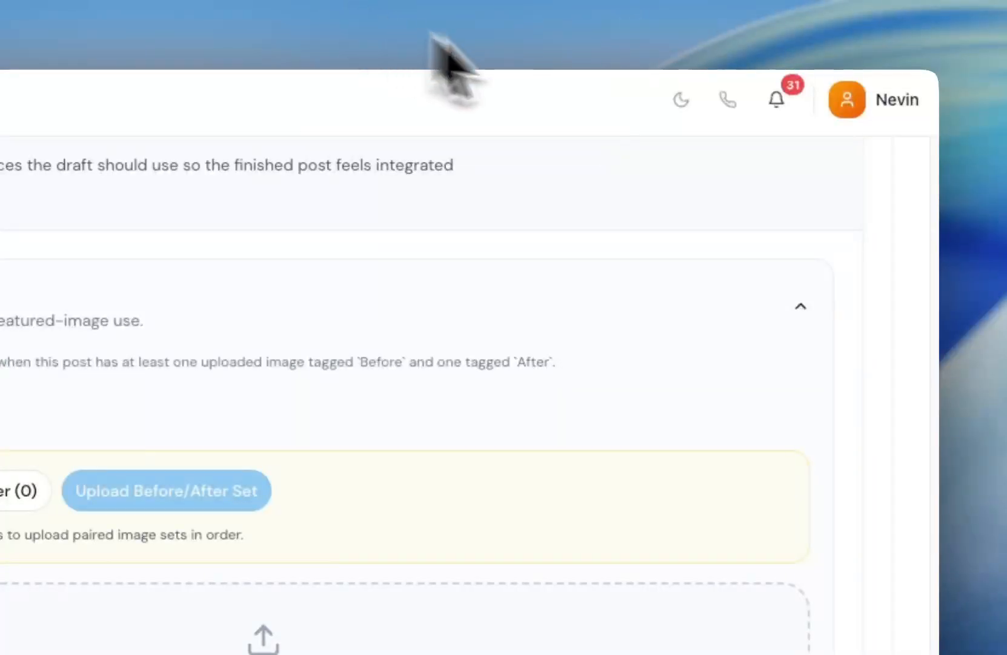
pyautogui.click(819, 56)
pyautogui.moveTo(648, 136); pyautogui.dragTo(528, 418)
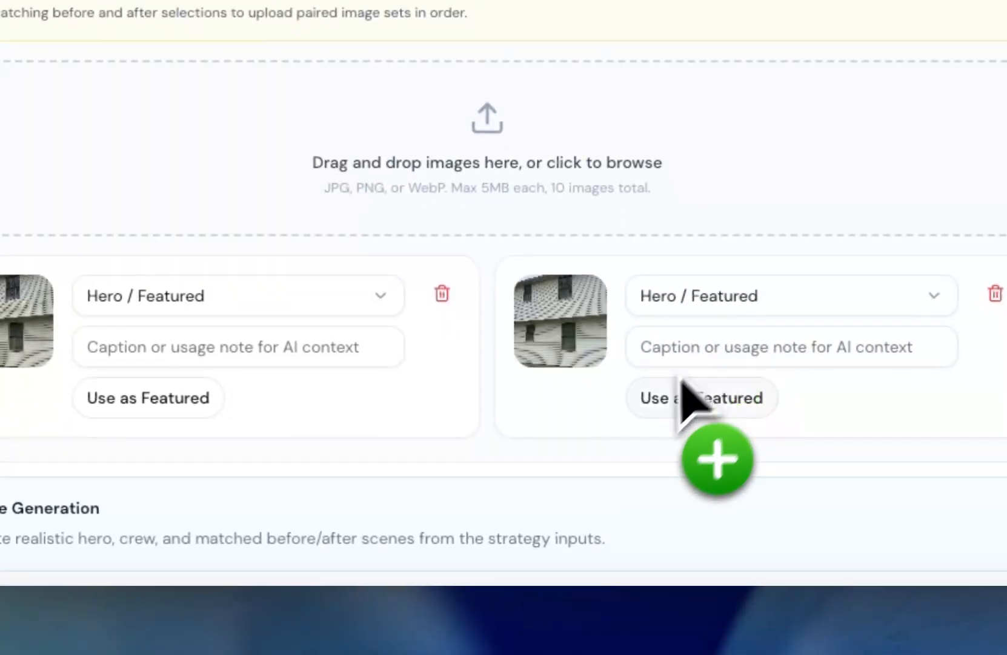
# Step: Tag the first uploaded house photo as Before and the second as After
pyautogui.click(178, 304)
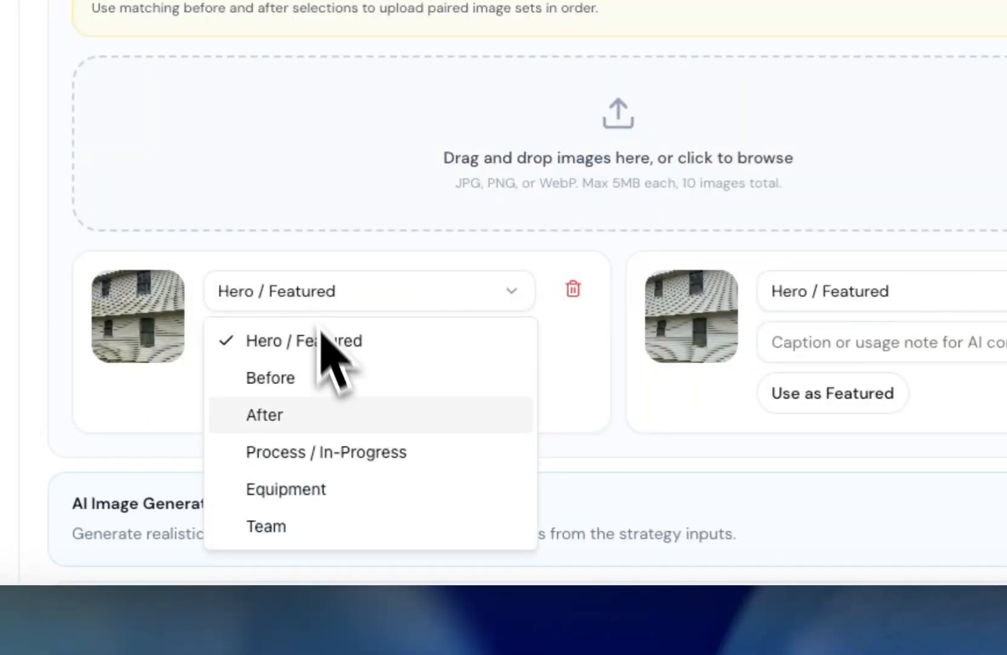
pyautogui.click(831, 294)
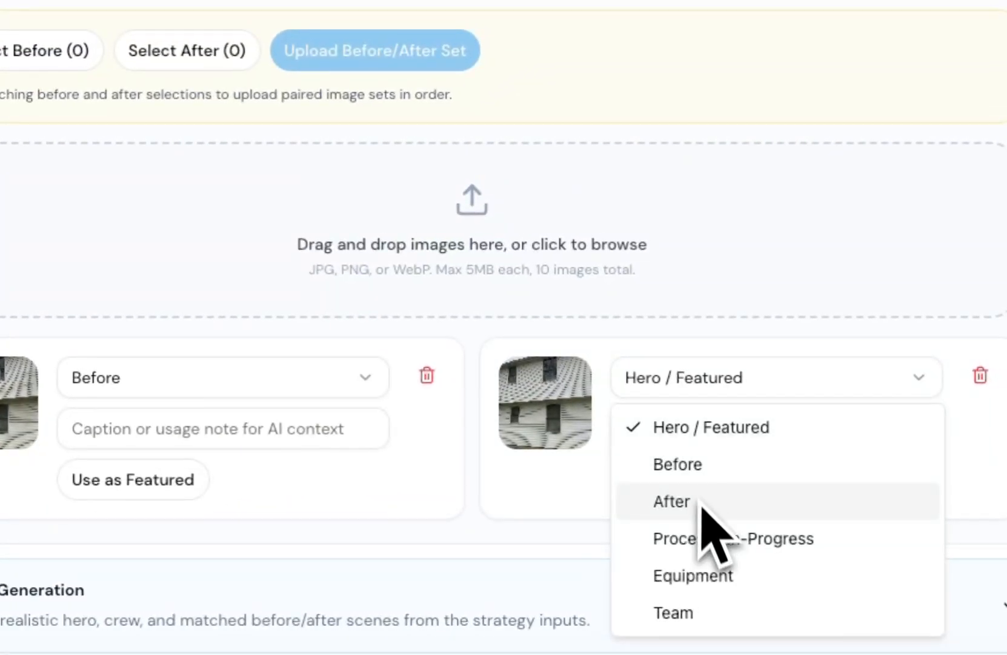
pyautogui.click(848, 418)
pyautogui.click(539, 475)
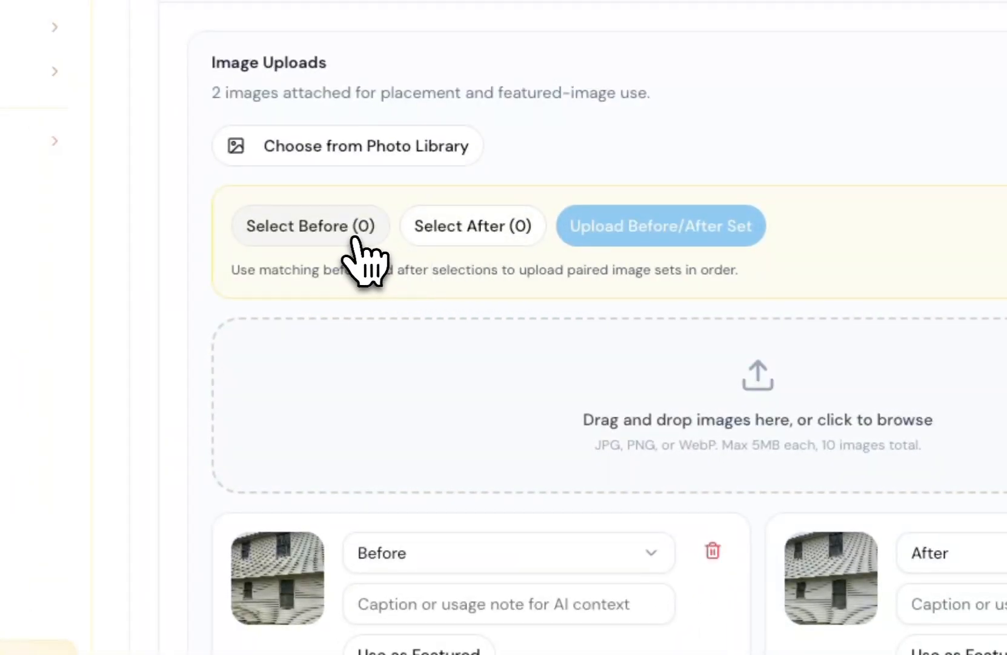
# Step: Choose the Vinyl_siding_house JPEG from the Downloads folder as the before image of the before/after set
pyautogui.click(354, 241)
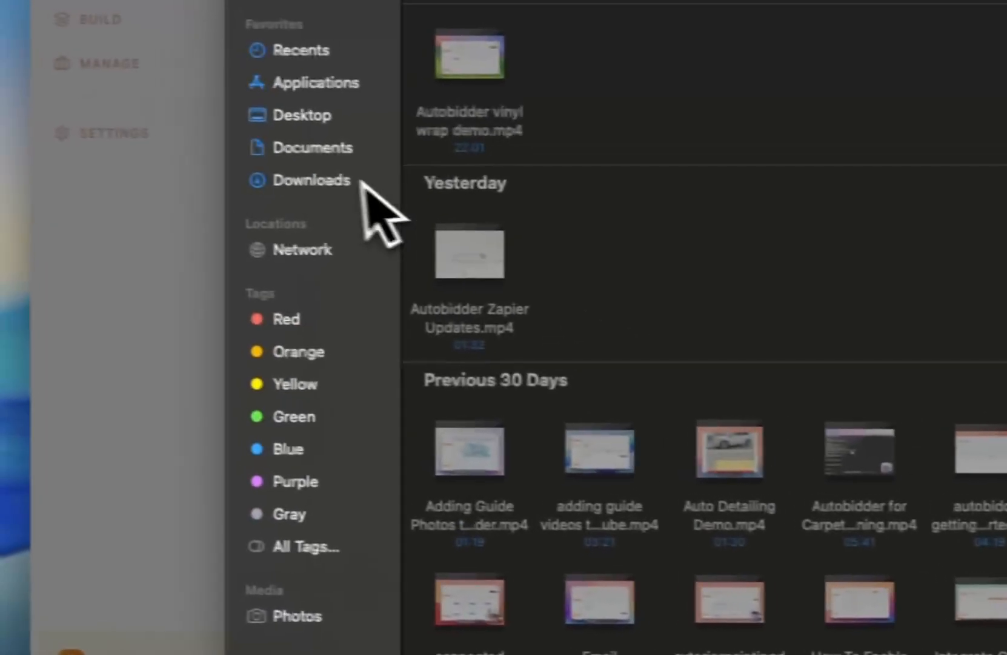
pyautogui.click(77, 162)
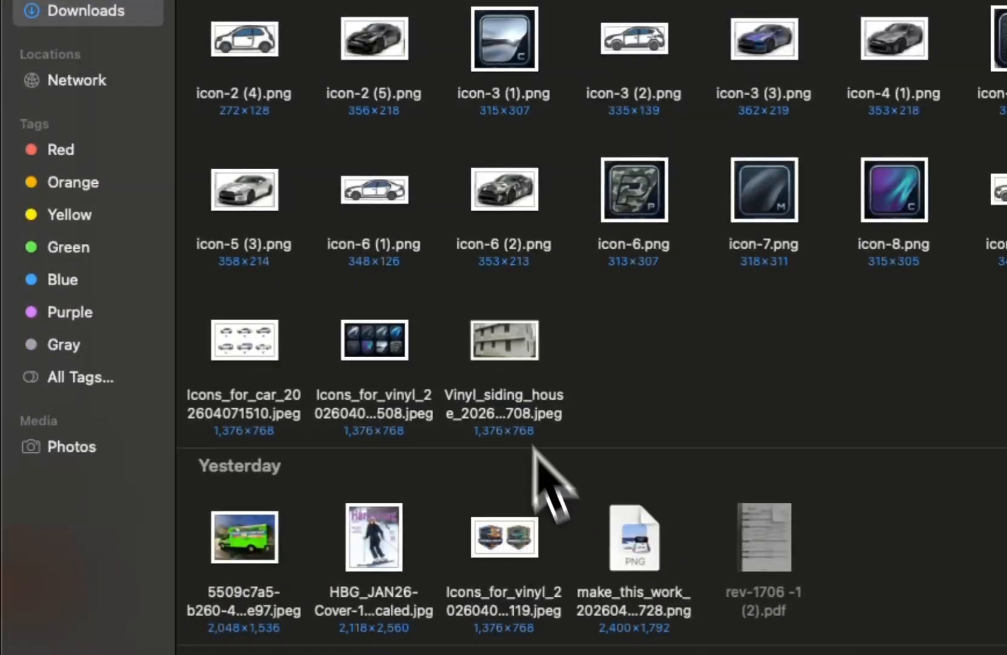
pyautogui.click(736, 522)
pyautogui.doubleClick(495, 350)
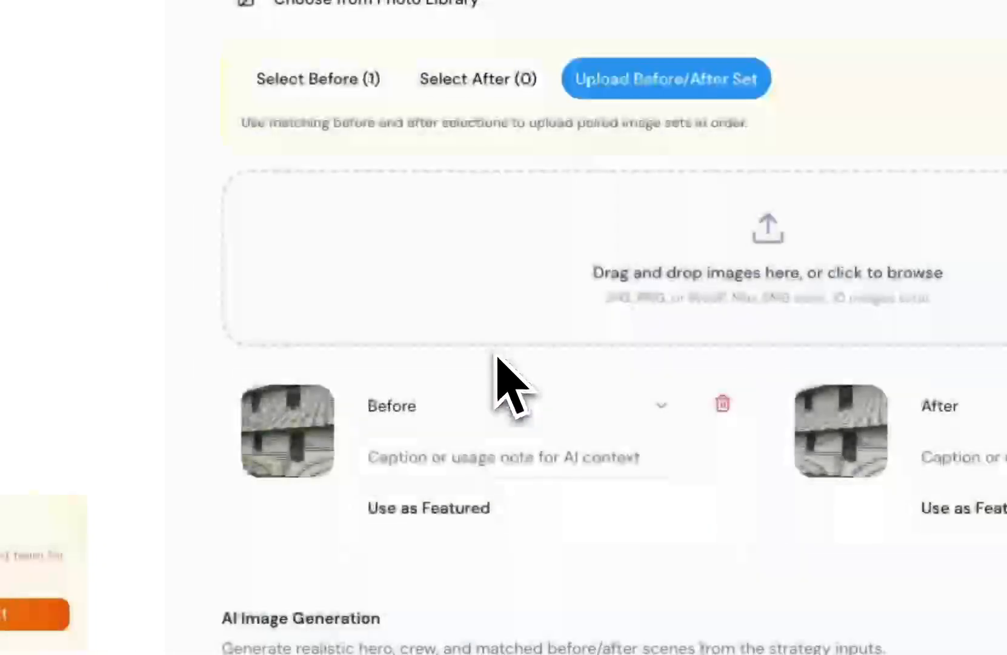
# Step: Choose the Generate_clean_house JPEG from the Downloads folder as the after image of the before/after set
pyautogui.click(299, 203)
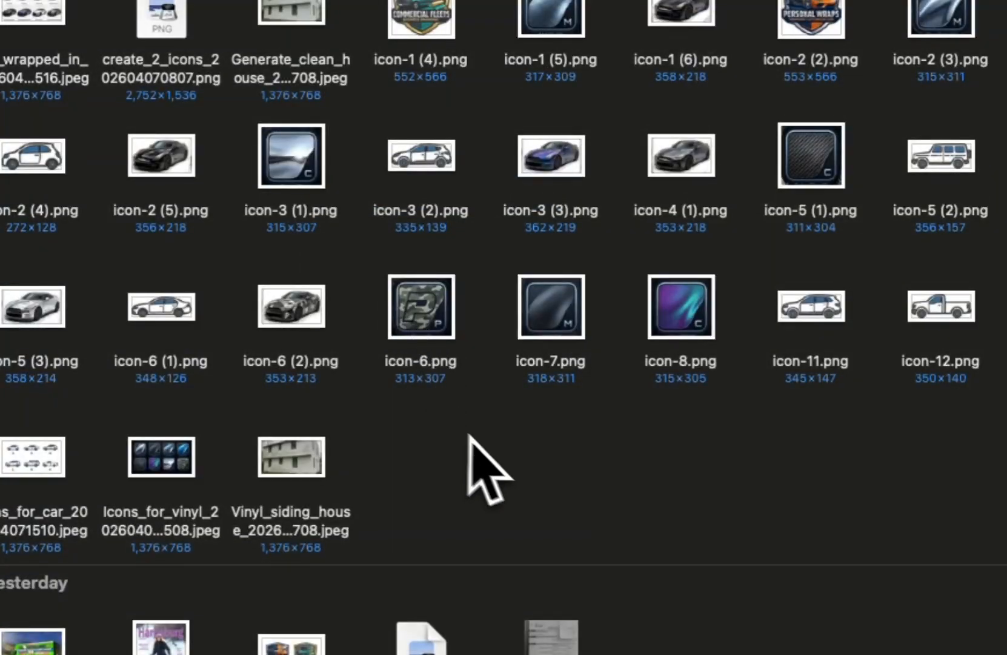
pyautogui.scroll(-7, 509, 448)
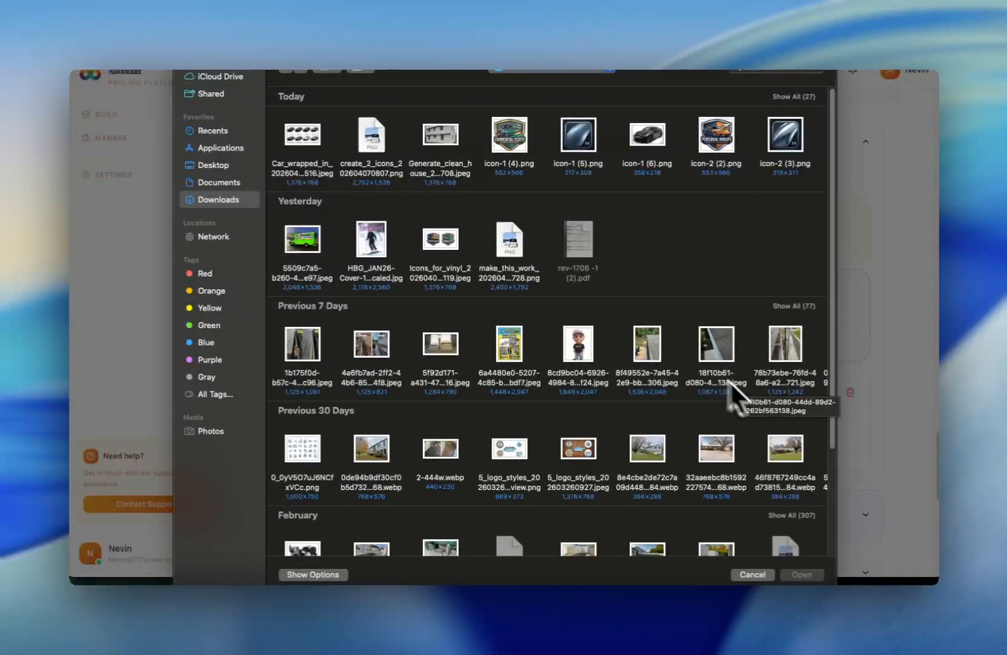
pyautogui.doubleClick(458, 134)
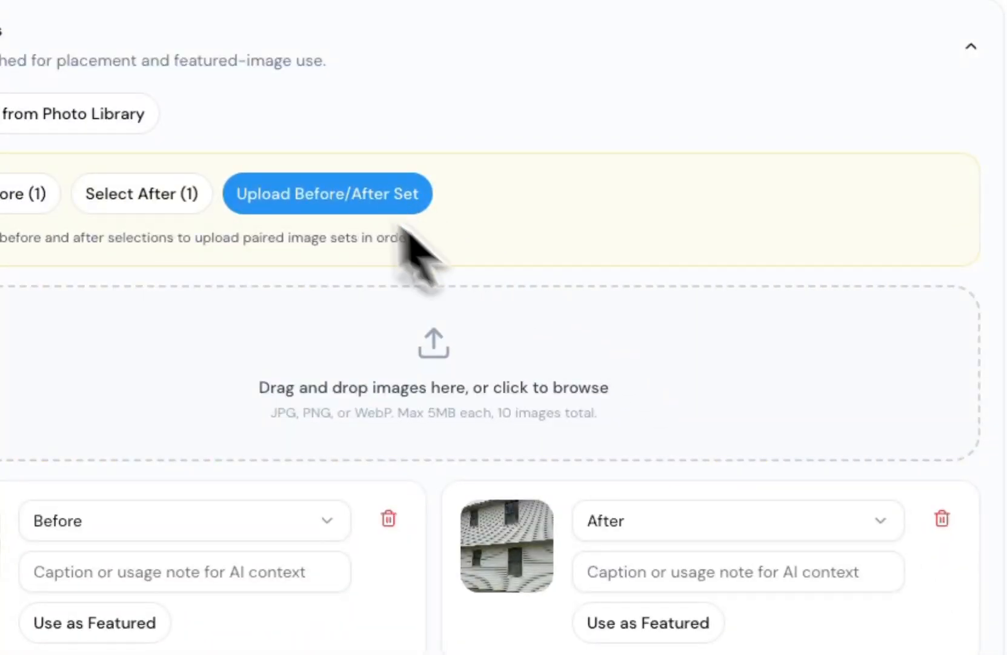
# Step: Generate the blog post content from the completed strategy brief and uploaded images
pyautogui.scroll(-3, 606, 364)
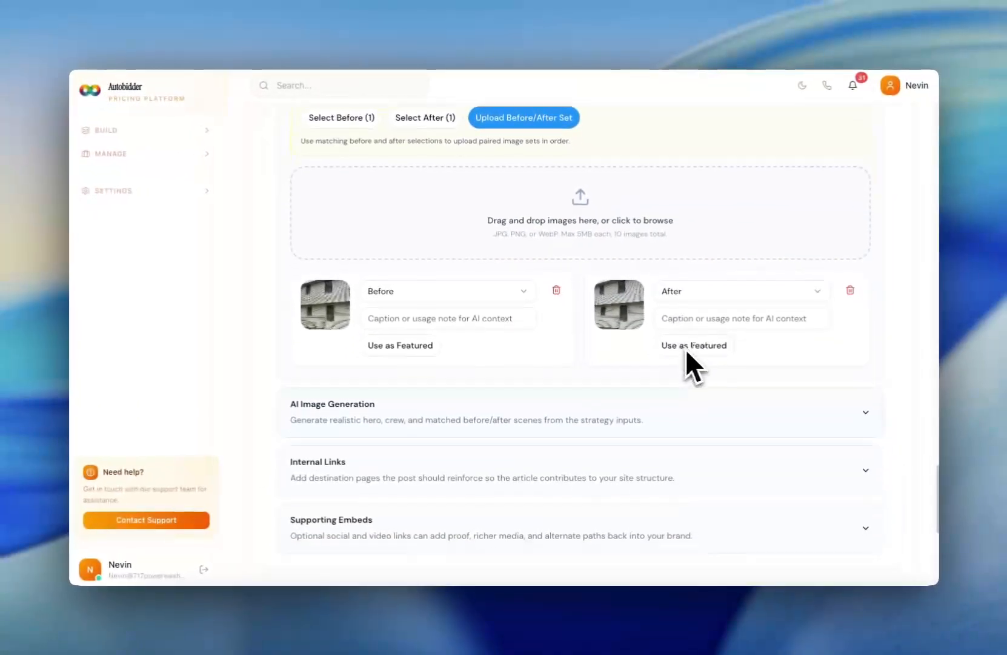
pyautogui.scroll(-6, 663, 371)
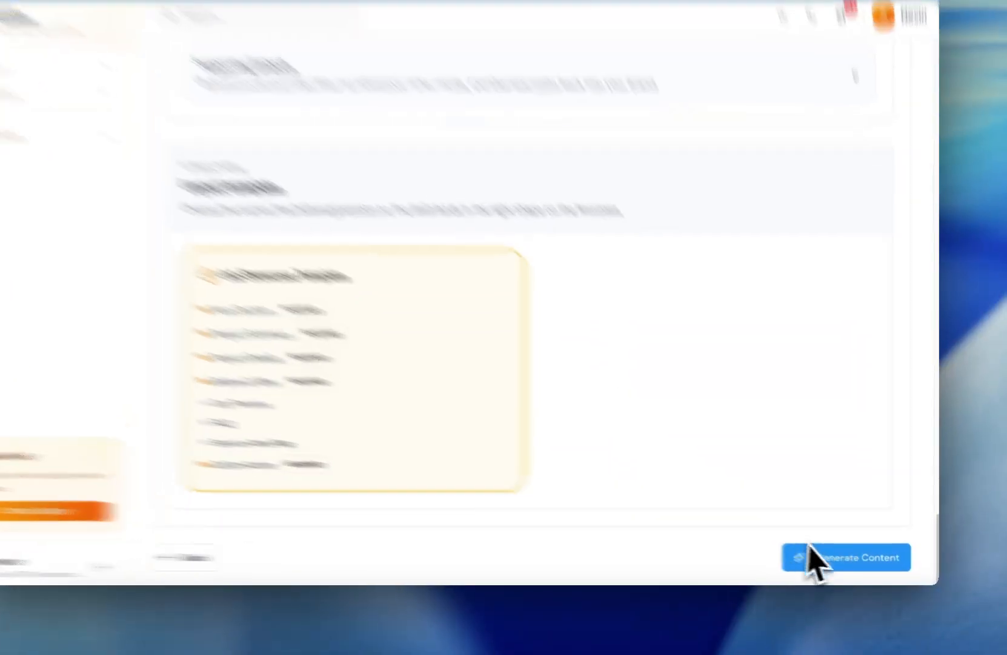
pyautogui.click(816, 561)
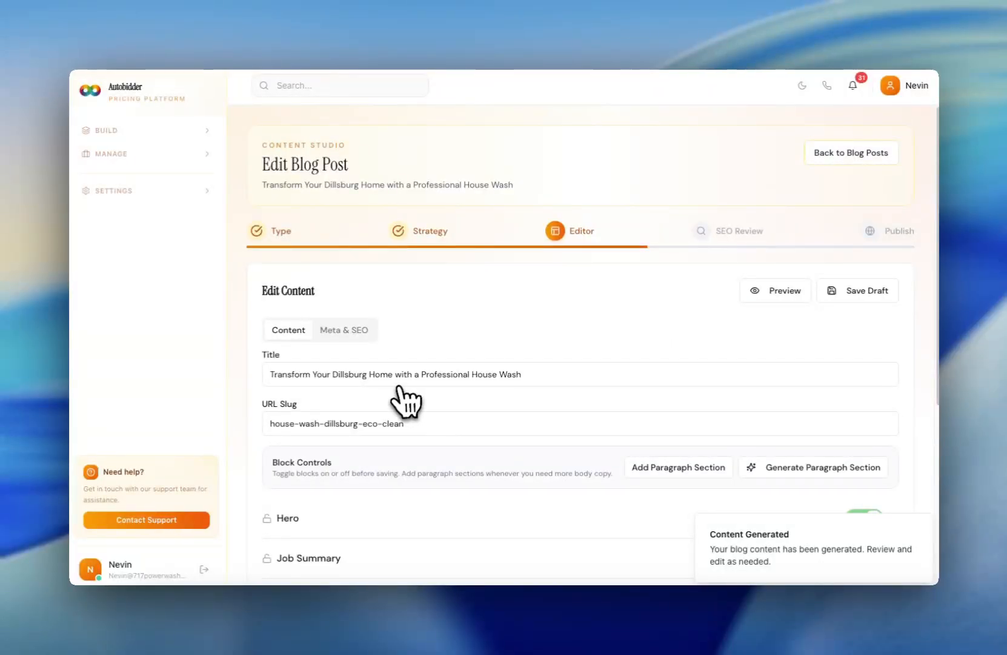
# Step: Expand the Hero and Job Summary blocks and review their generated headlines, project details and highlights
pyautogui.scroll(-1, 428, 368)
pyautogui.scroll(-4, 479, 412)
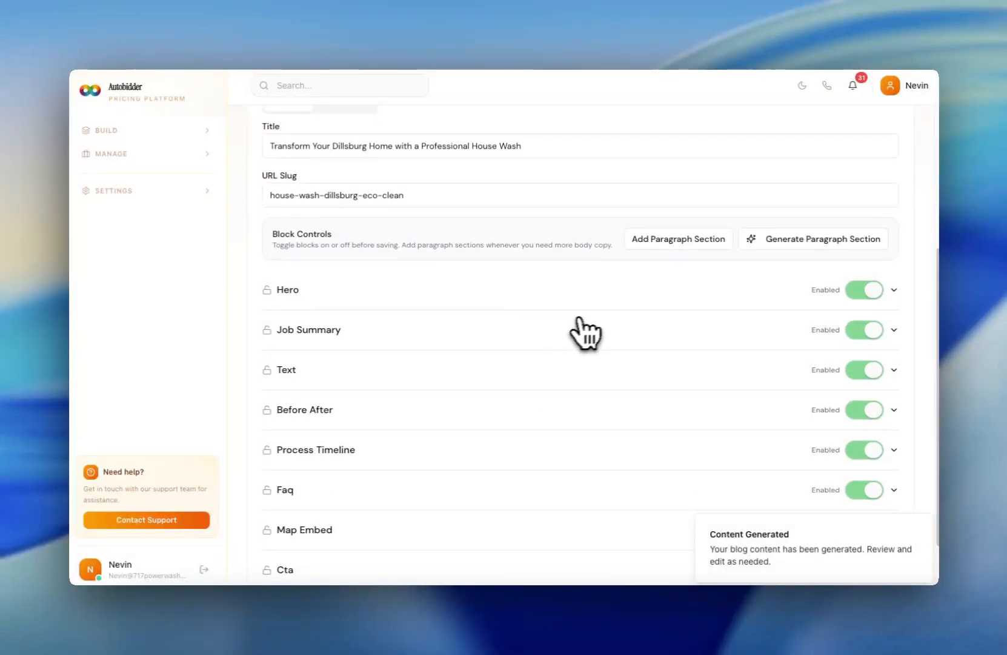
pyautogui.scroll(-1, 485, 310)
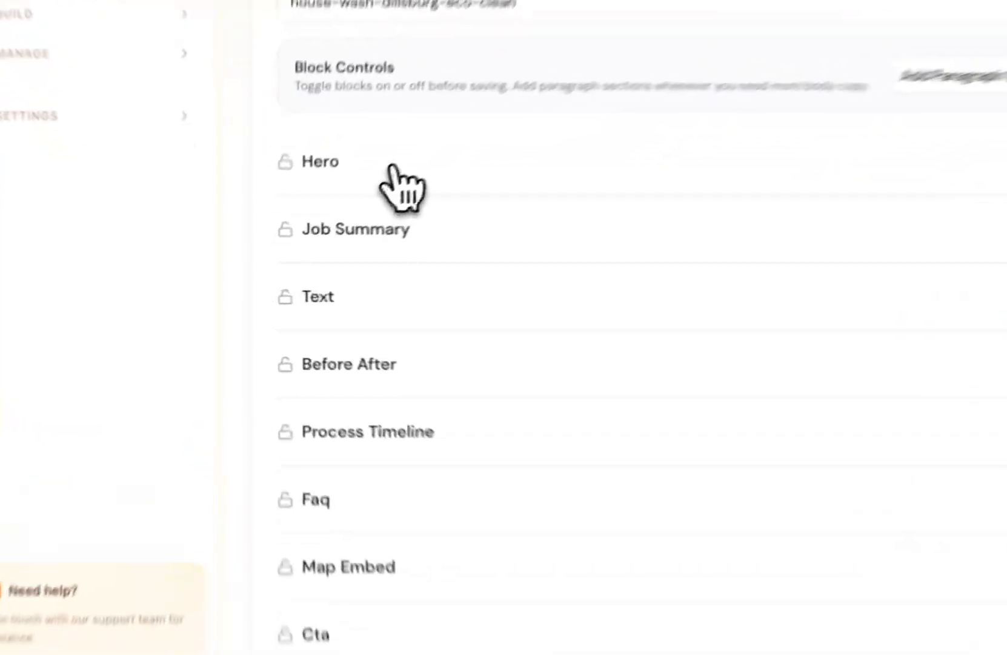
pyautogui.click(334, 220)
pyautogui.click(406, 479)
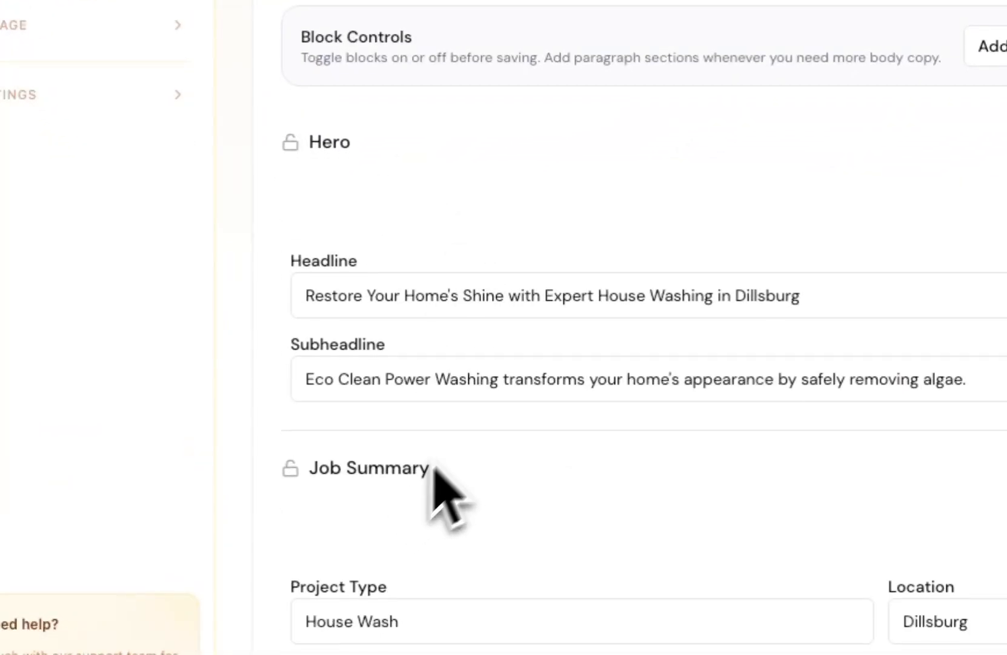
pyautogui.scroll(-5, 490, 512)
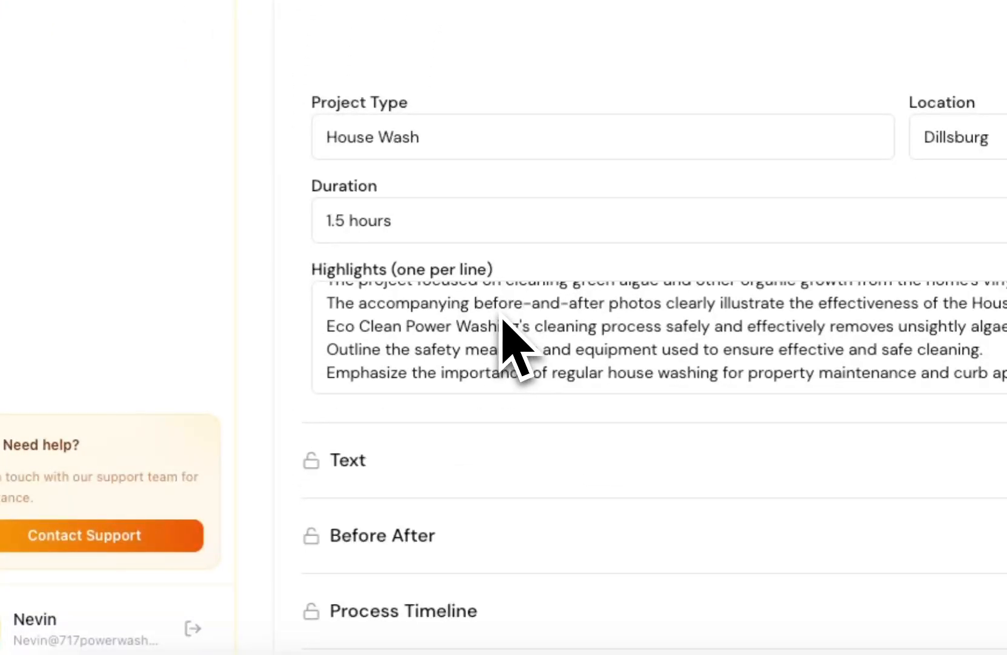
pyautogui.scroll(-2, 433, 388)
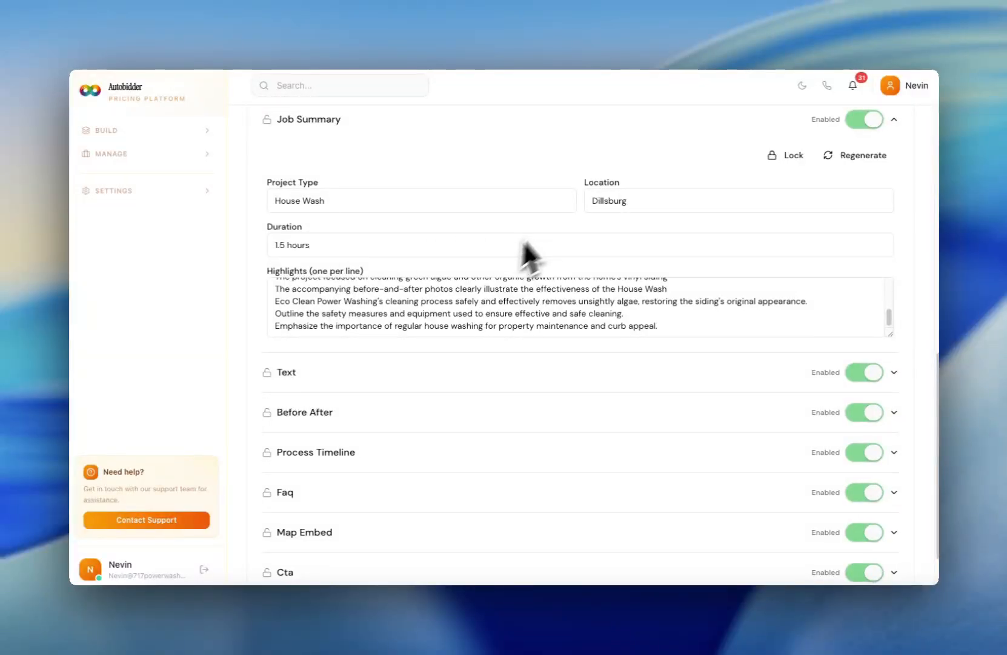
pyautogui.scroll(-1, 424, 315)
pyautogui.scroll(2, 386, 304)
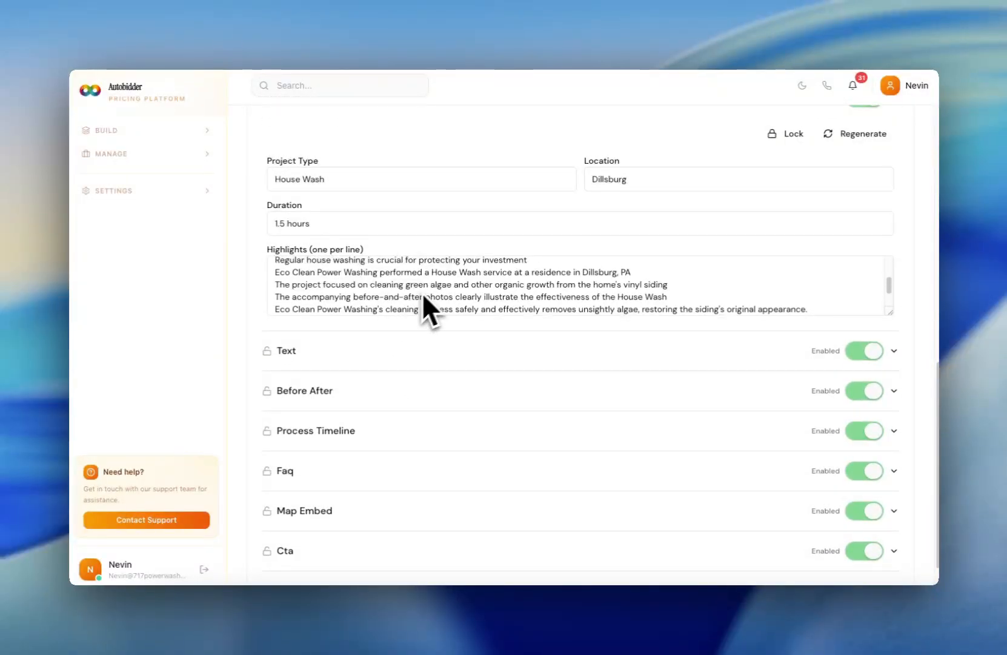
pyautogui.scroll(1, 422, 292)
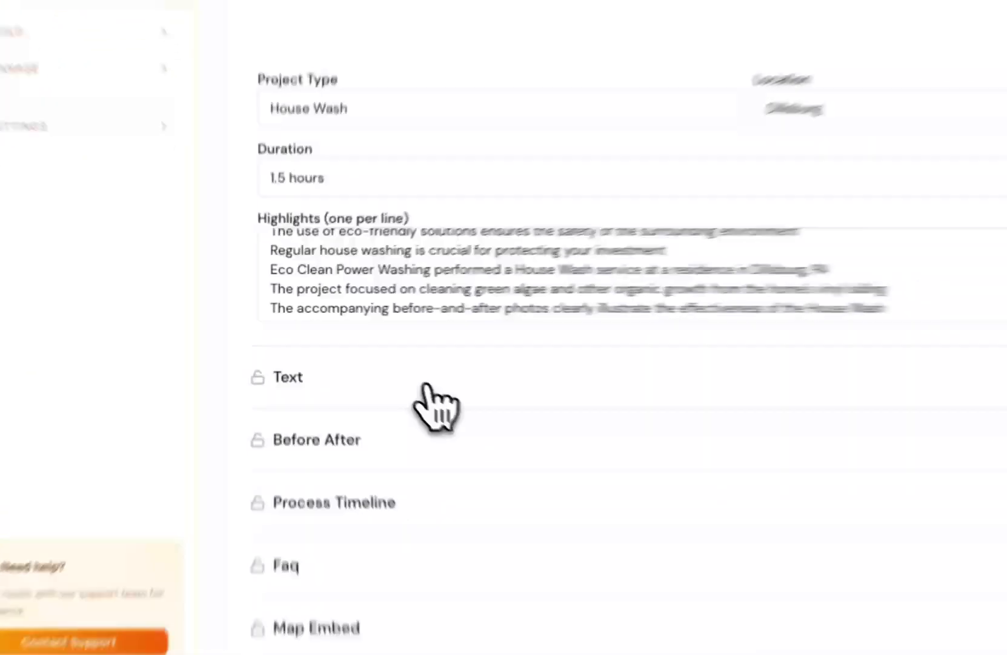
# Step: Expand the Text and Before After blocks and review the body paragraphs and the before/after JSON content
pyautogui.click(402, 358)
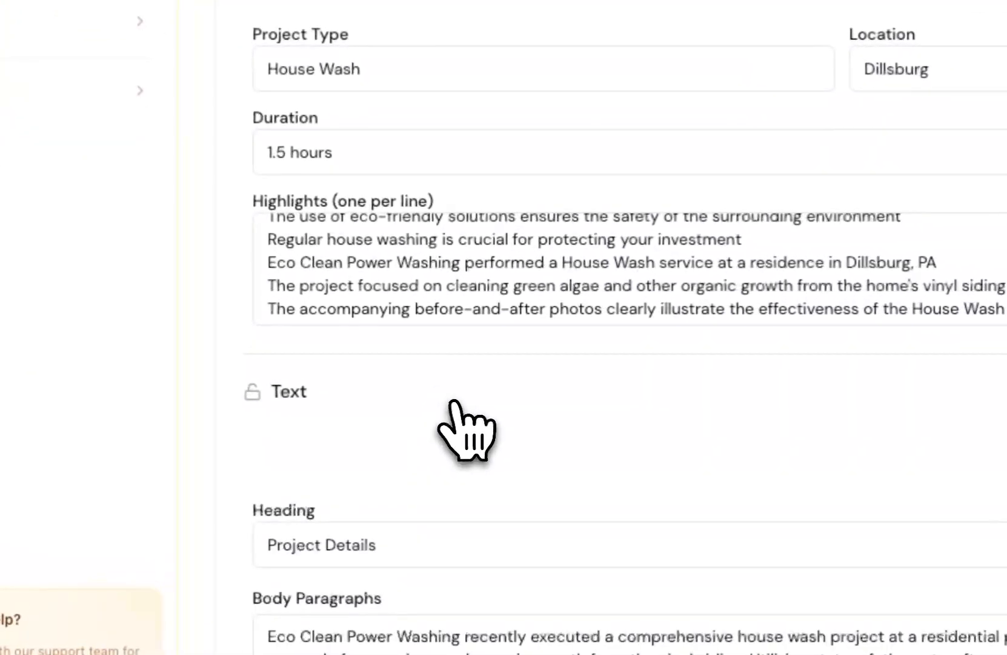
pyautogui.scroll(-5, 424, 303)
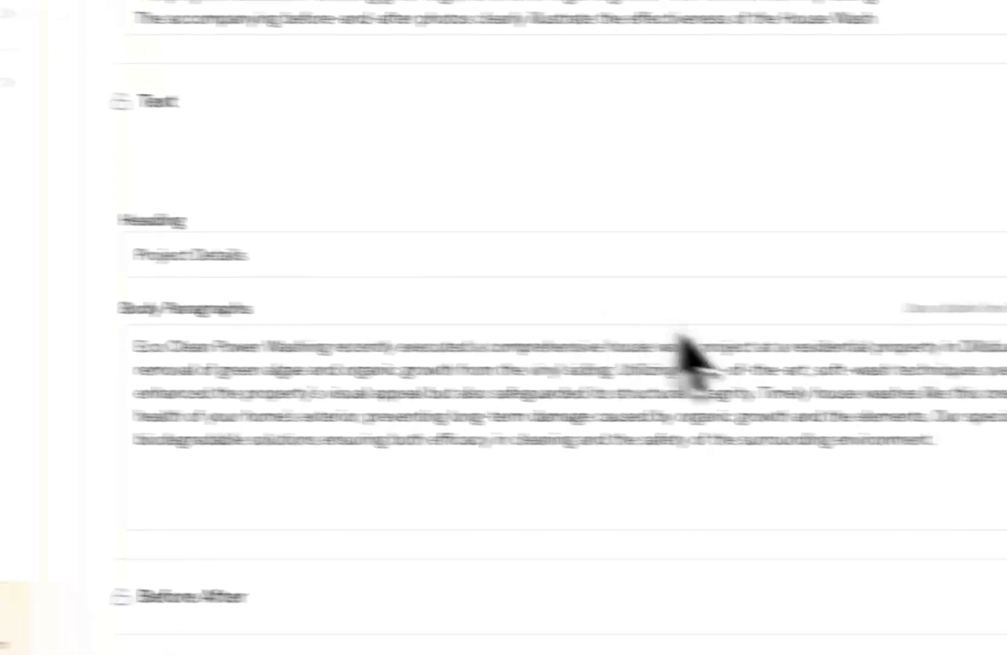
pyautogui.scroll(-3, 406, 334)
pyautogui.click(364, 385)
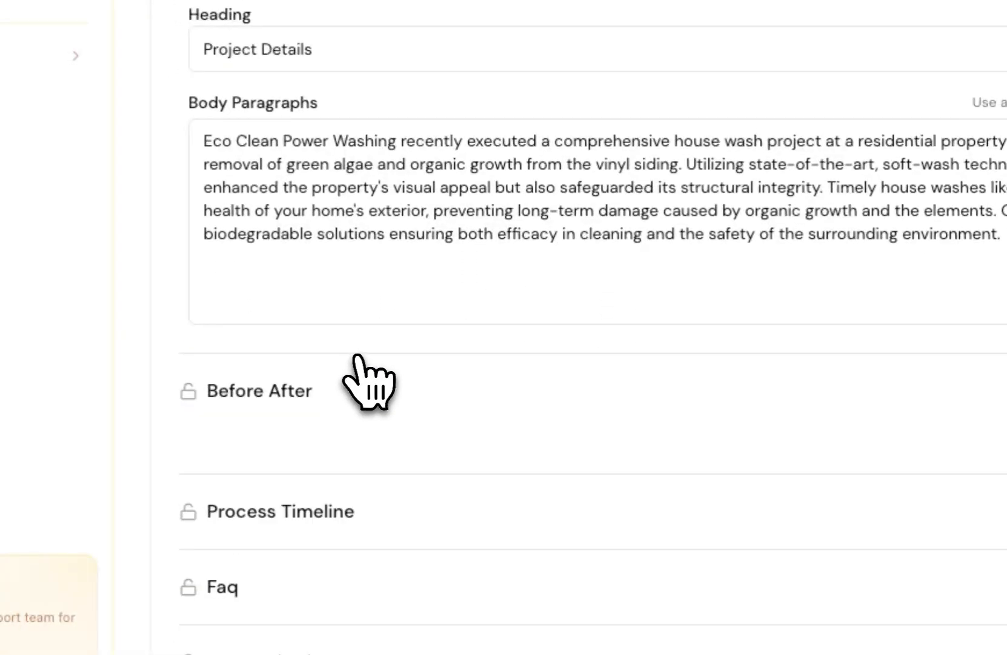
pyautogui.scroll(-3, 400, 393)
pyautogui.scroll(-3, 473, 418)
pyautogui.scroll(-4, 364, 387)
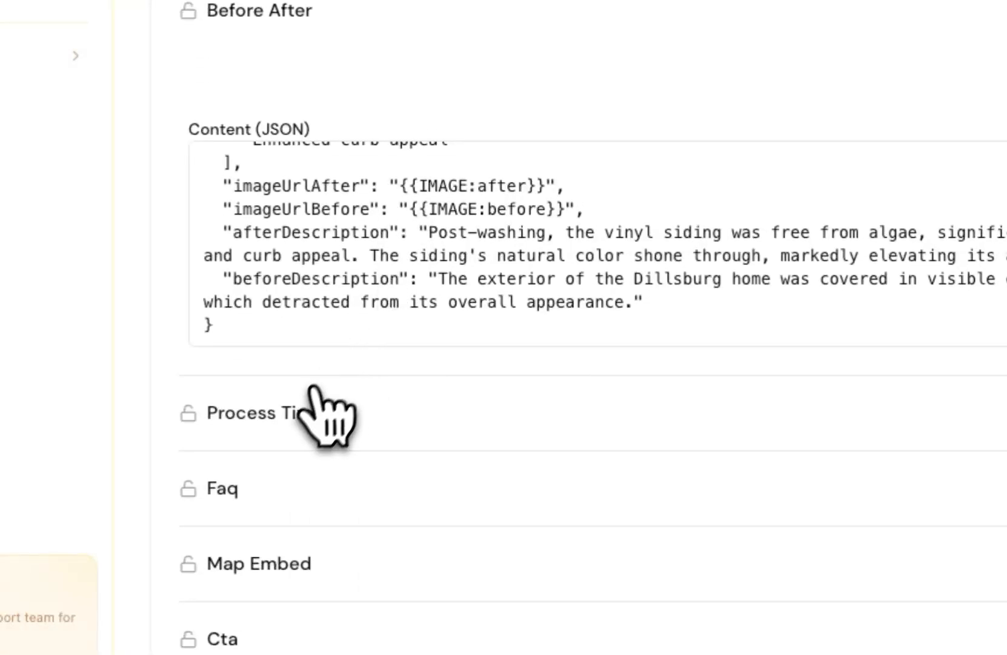
# Step: Expand the Process Timeline block and review the titles, durations and descriptions of its steps
pyautogui.click(321, 418)
pyautogui.scroll(-7, 424, 418)
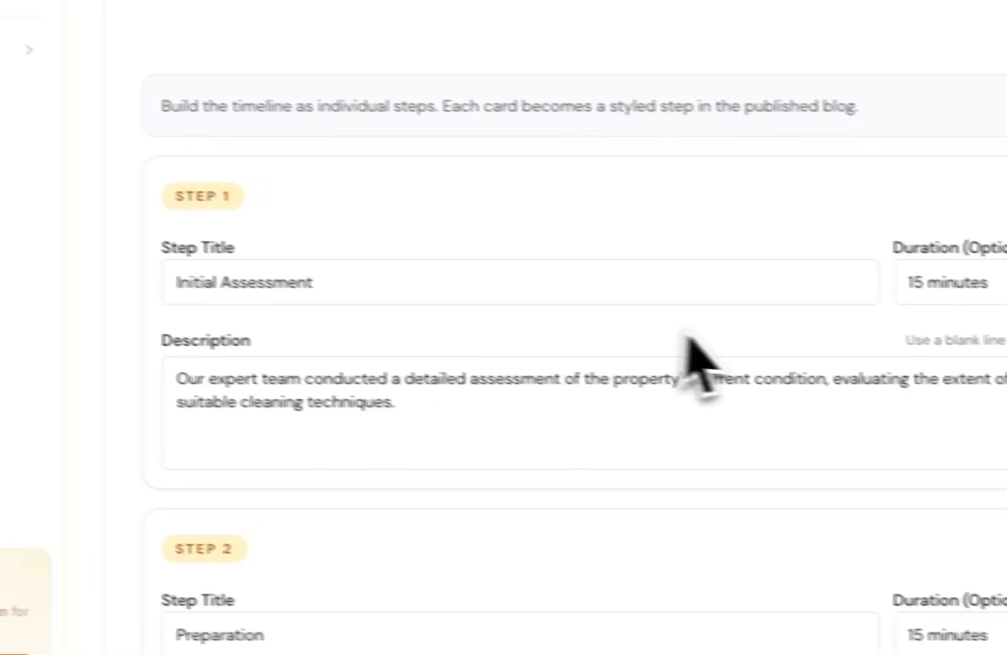
pyautogui.scroll(-3, 459, 355)
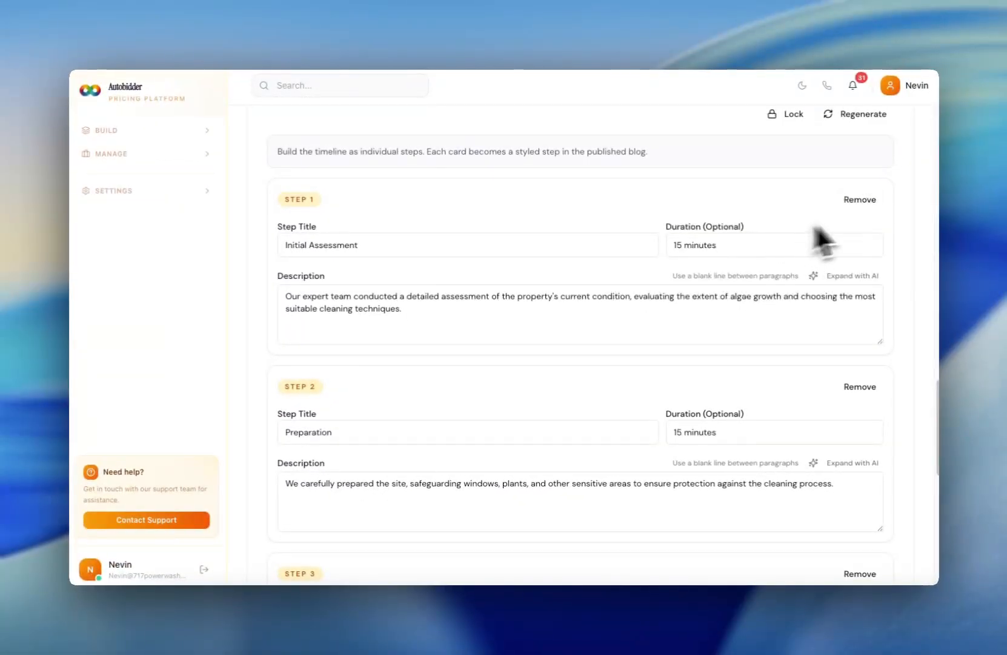
pyautogui.scroll(-5, 574, 348)
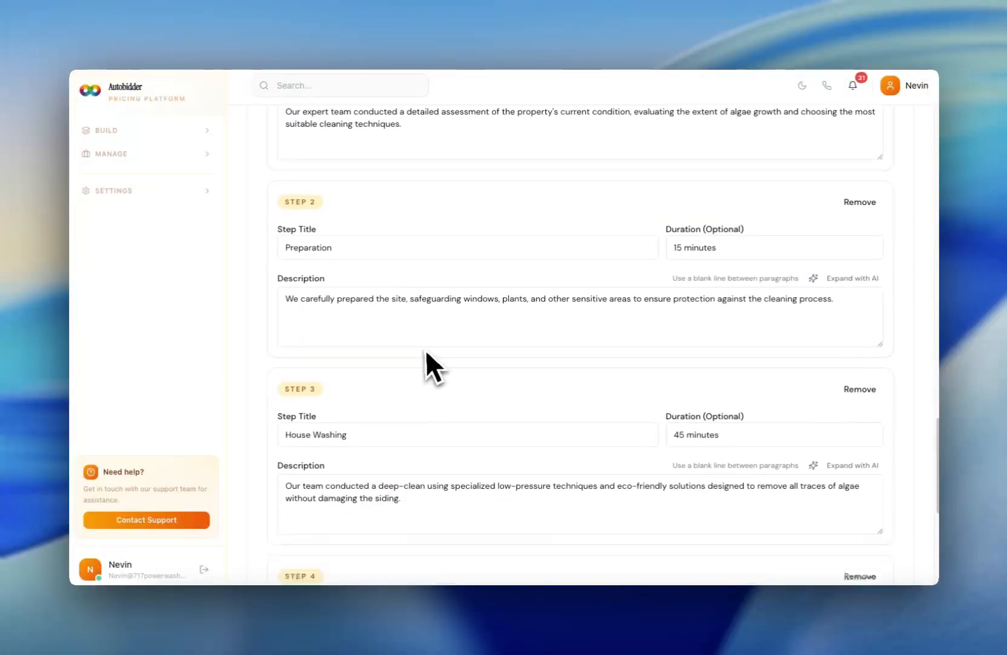
pyautogui.scroll(-6, 411, 280)
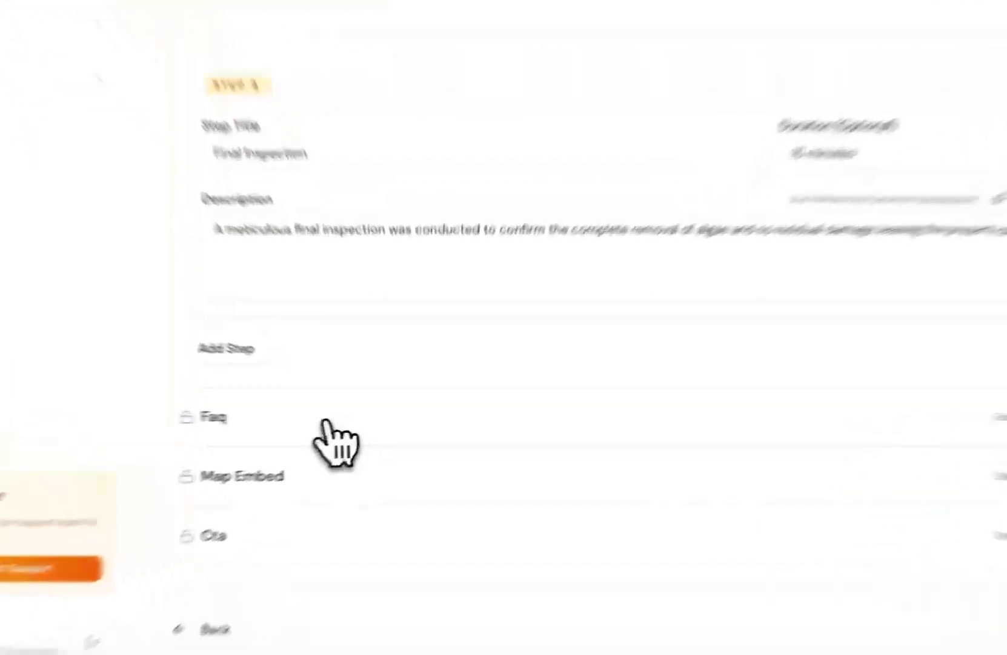
# Step: Review the questions and answers in the Faq block and the Google Maps settings in the Map Embed block
pyautogui.click(357, 503)
pyautogui.scroll(-5, 396, 507)
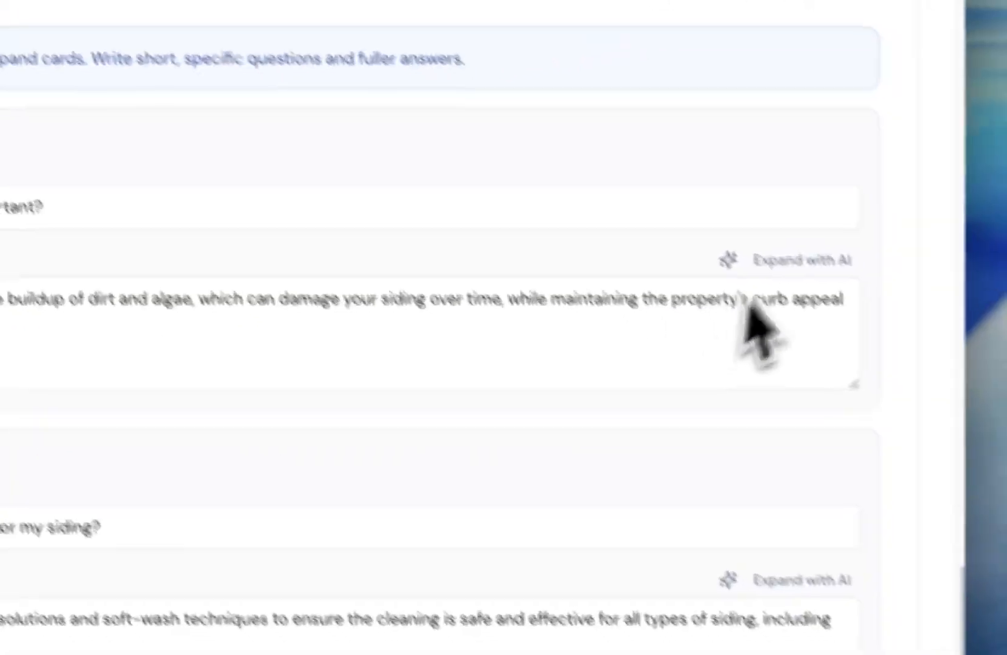
pyautogui.click(564, 244)
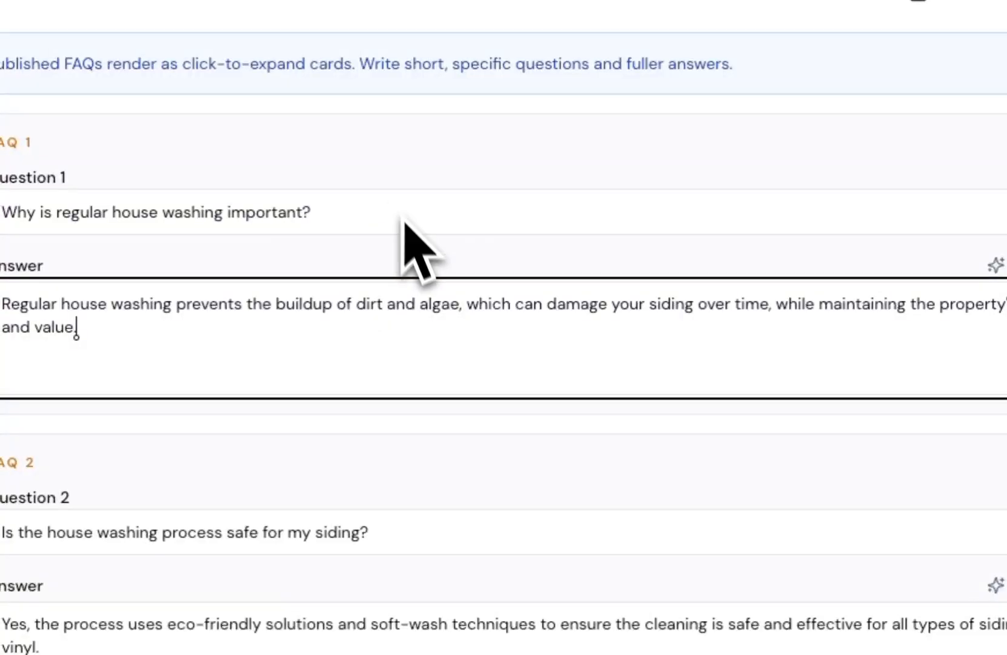
pyautogui.scroll(-10, 473, 249)
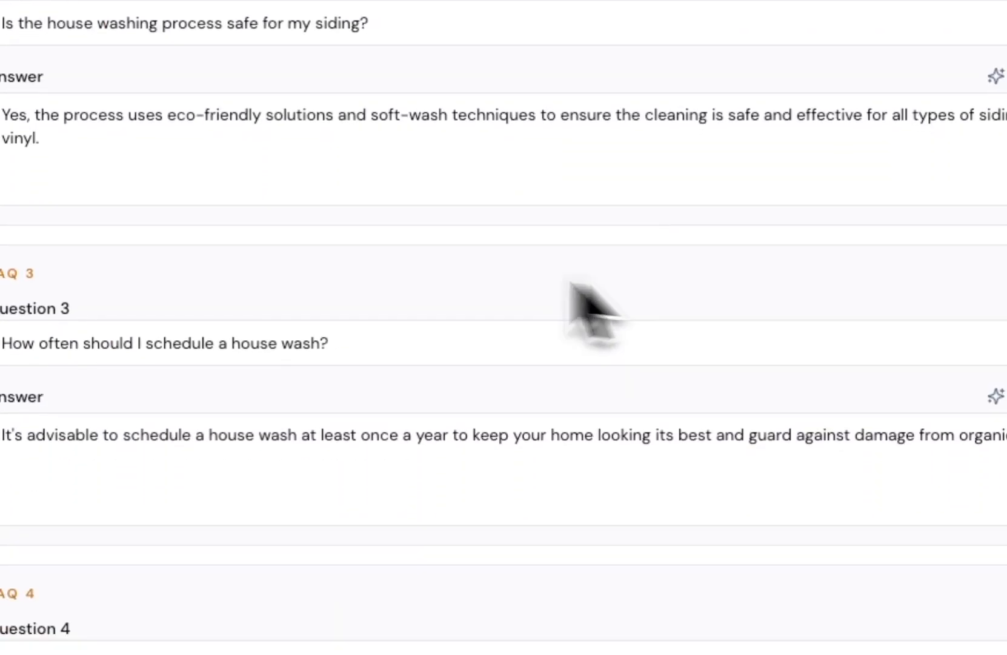
pyautogui.scroll(-12, 400, 268)
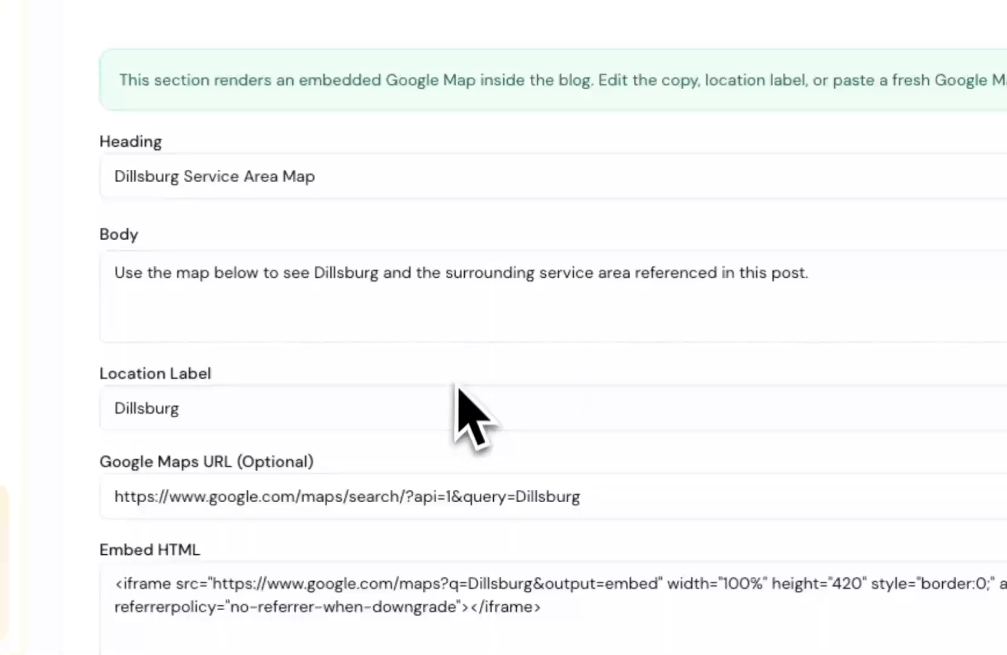
pyautogui.scroll(-1, 459, 391)
pyautogui.scroll(-3, 475, 181)
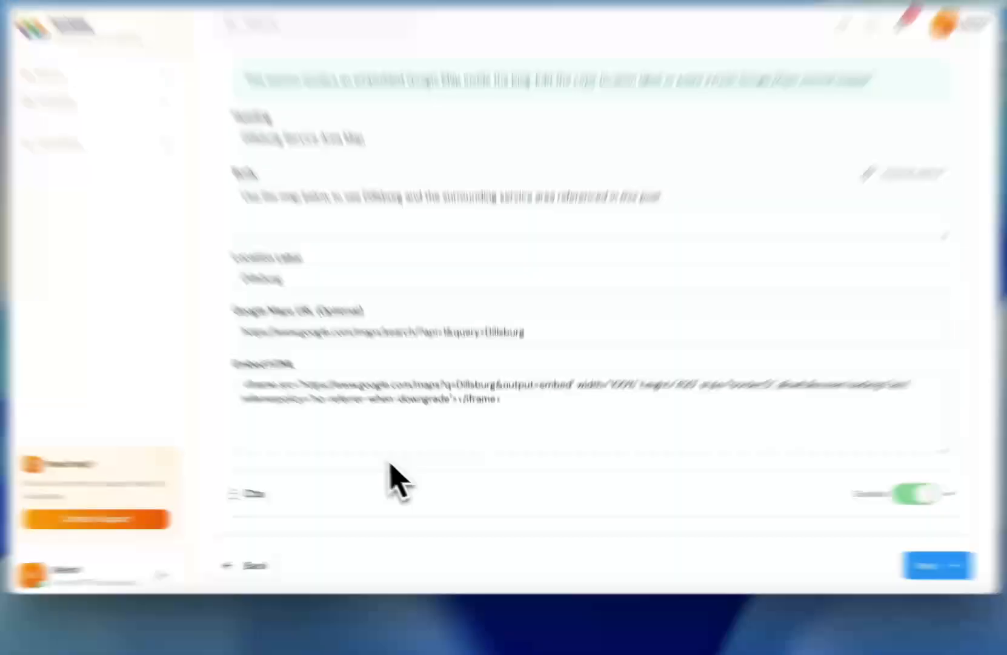
# Step: Expand the Cta block and disable it for the blog post
pyautogui.click(397, 497)
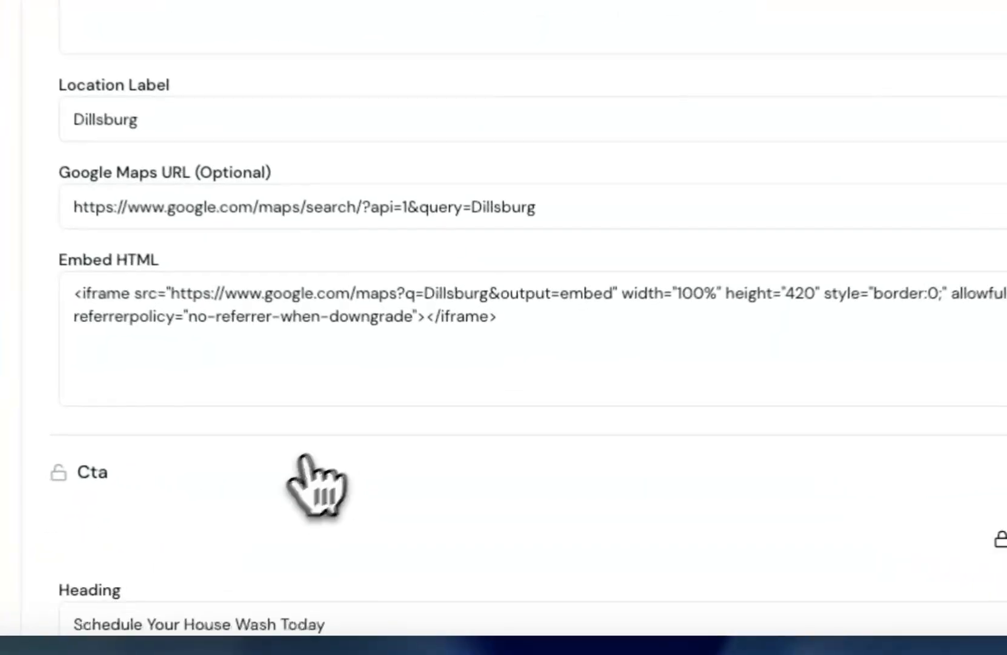
pyautogui.scroll(-3, 400, 491)
pyautogui.click(970, 192)
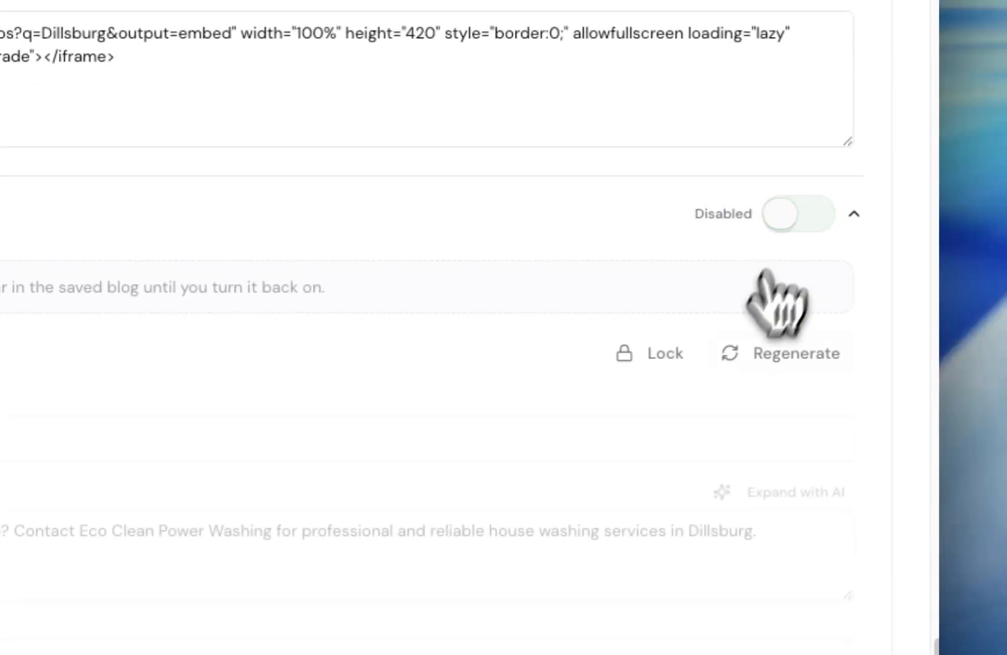
pyautogui.scroll(-2, 670, 415)
# Step: Open the post's Meta & SEO settings and review the meta title, meta description and excerpt
pyautogui.scroll(15, 511, 433)
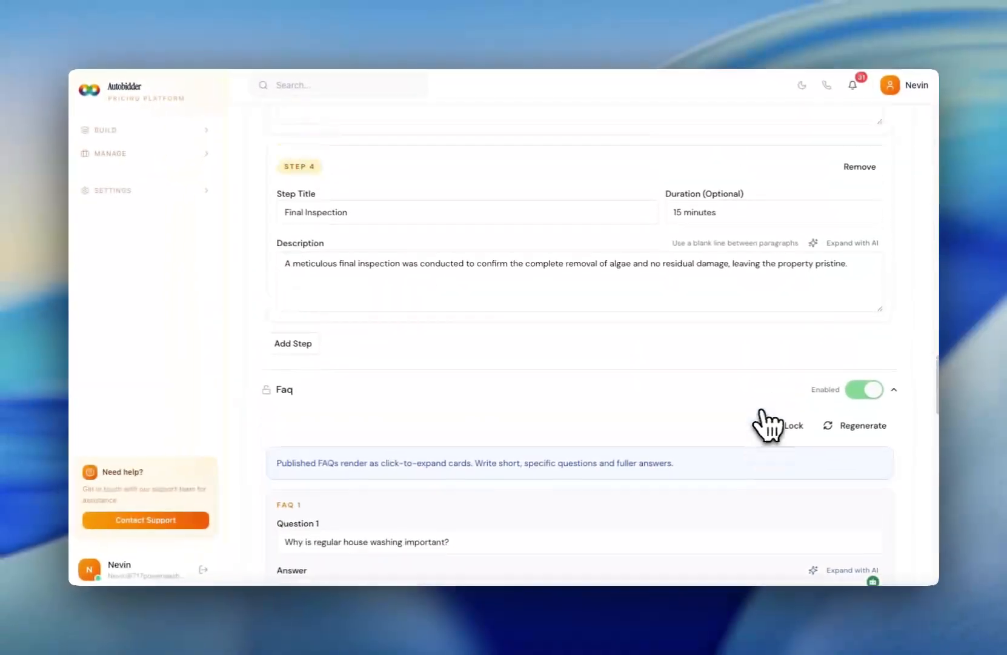
pyautogui.scroll(20, 768, 426)
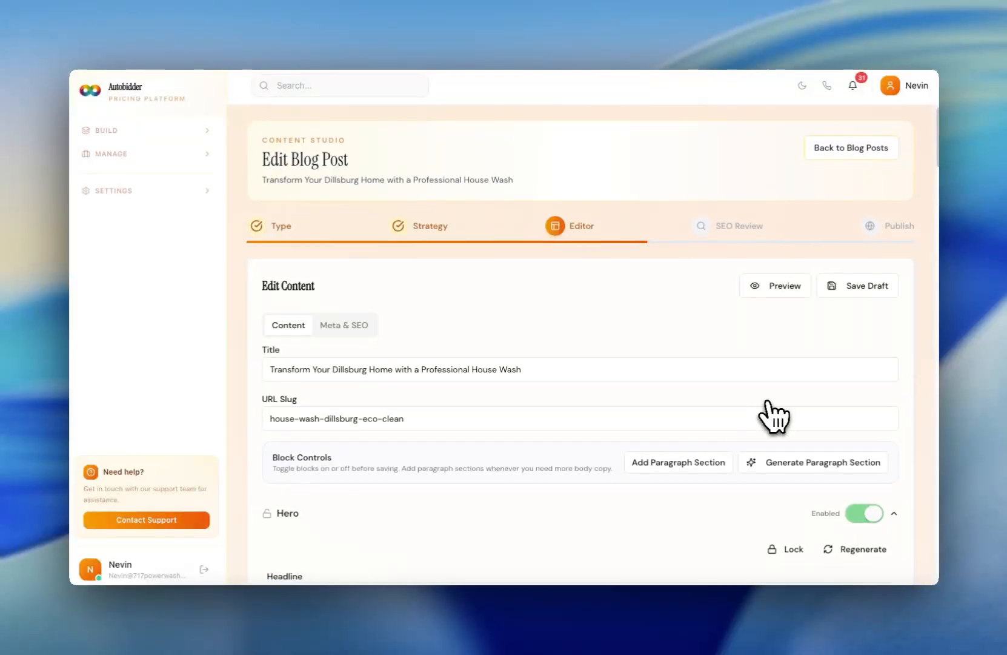
pyautogui.scroll(-14, 770, 408)
pyautogui.scroll(12, 791, 416)
pyautogui.click(348, 210)
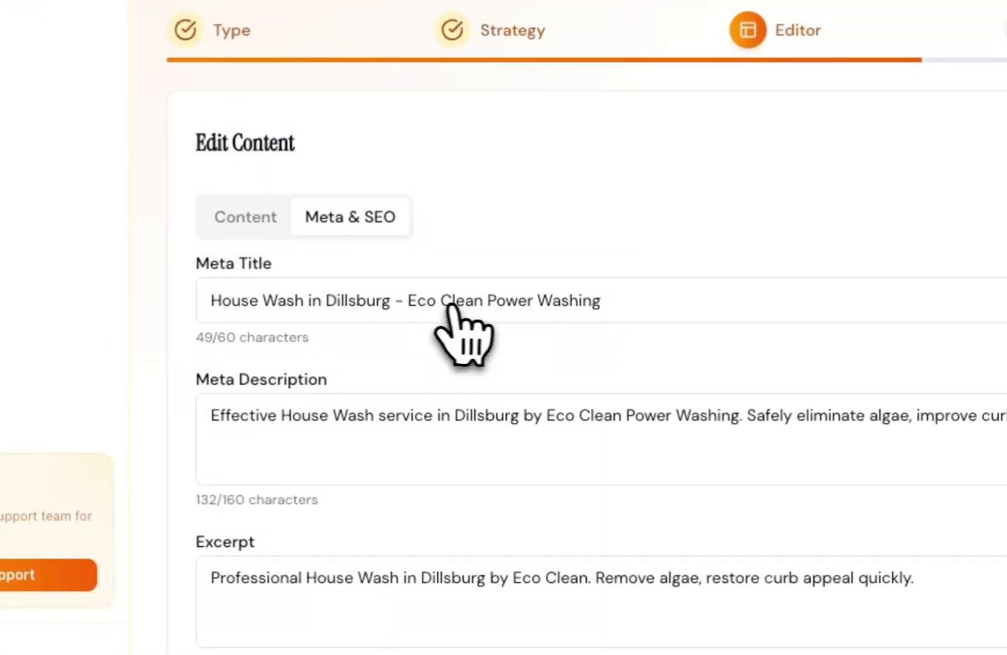
pyautogui.scroll(-2, 546, 362)
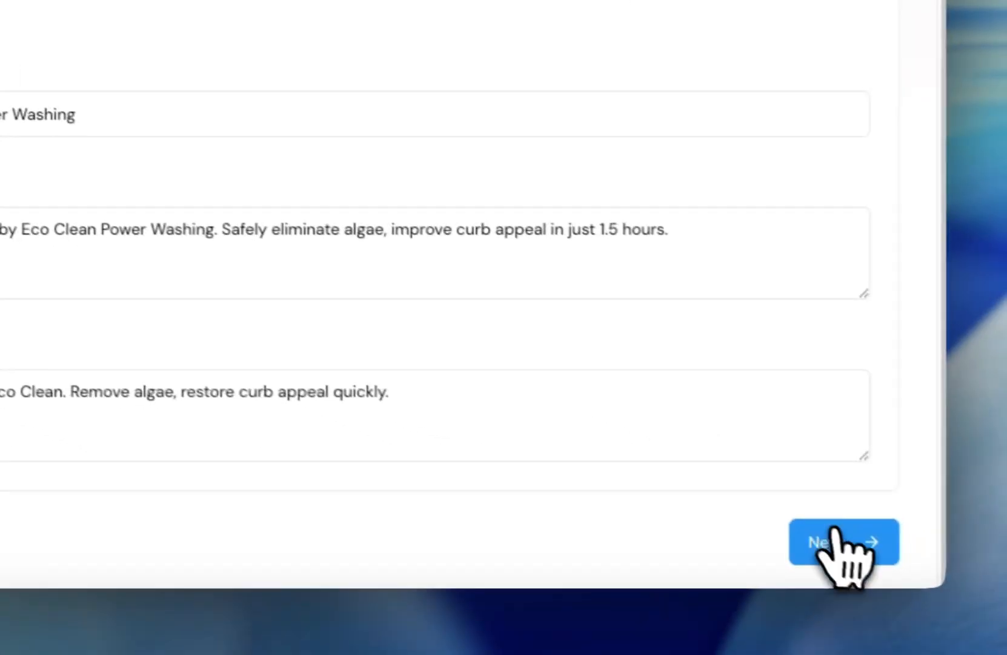
# Step: Advance to the SEO Review stage and examine the SEO score, its failed checks and the search preview
pyautogui.click(835, 533)
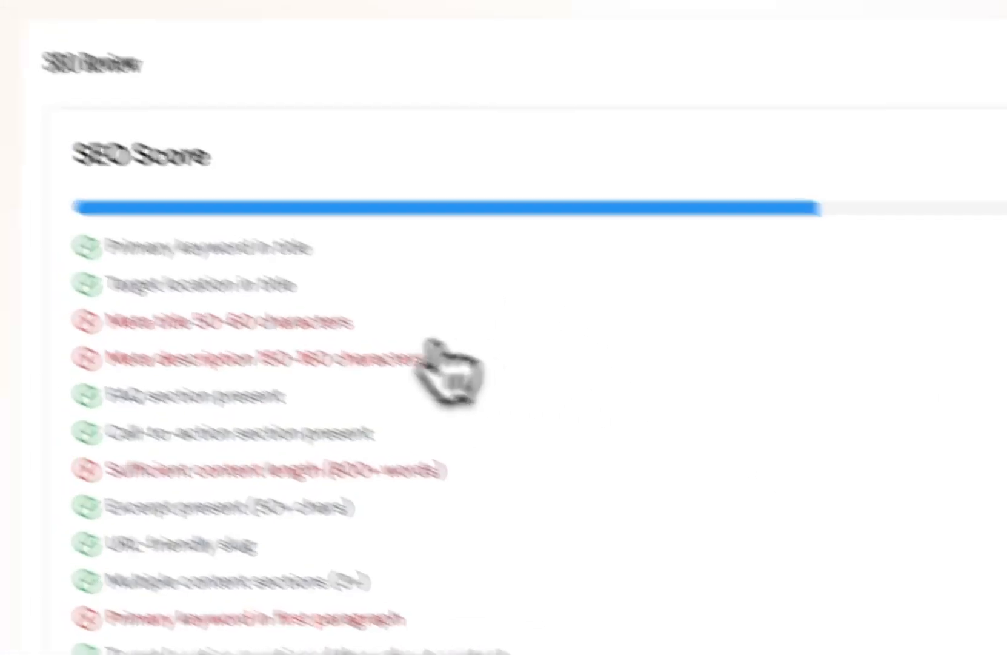
pyautogui.moveTo(333, 292); pyautogui.dragTo(605, 315)
pyautogui.scroll(-5, 432, 349)
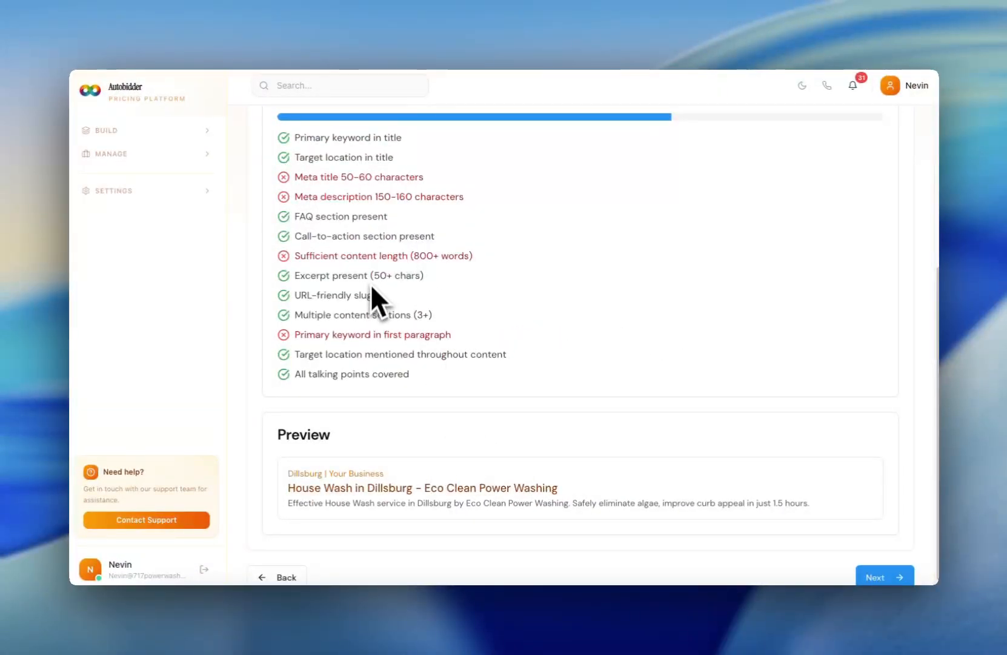
pyautogui.moveTo(337, 335); pyautogui.dragTo(442, 344)
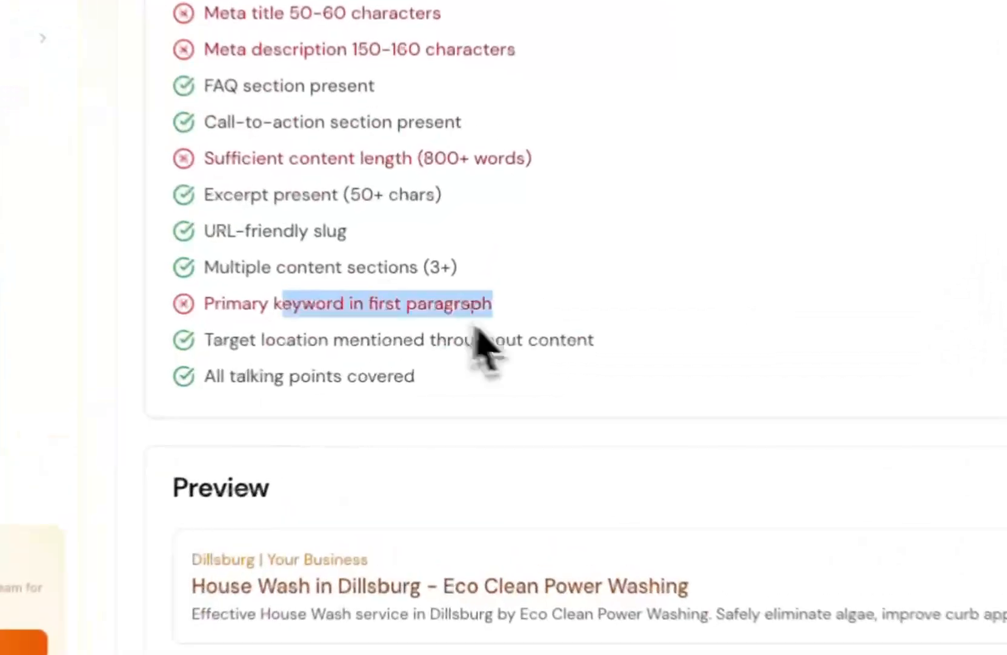
pyautogui.click(606, 371)
pyautogui.scroll(3, 546, 375)
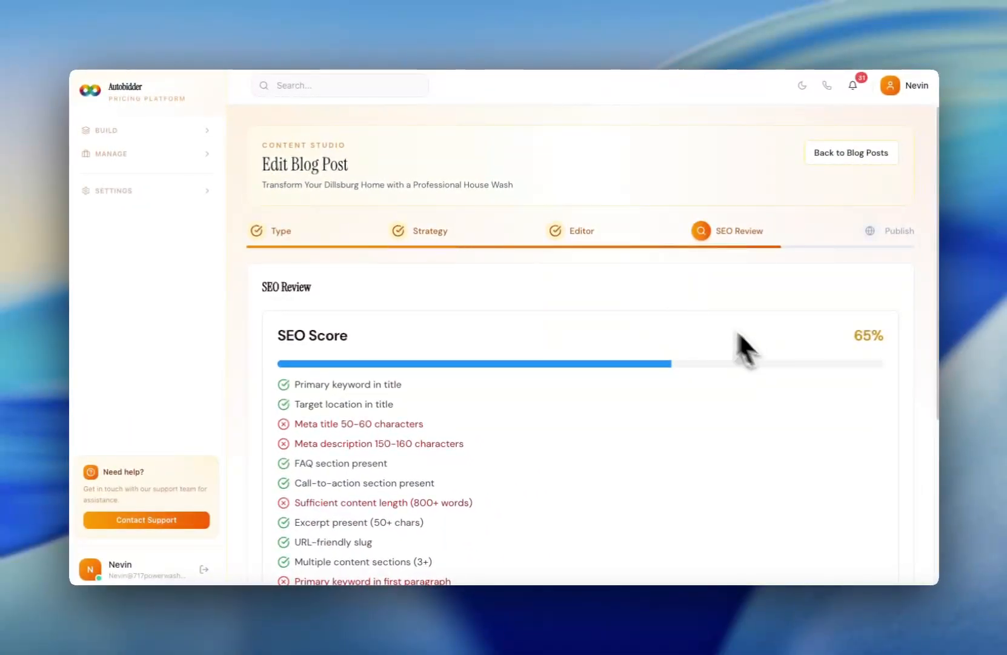
pyautogui.scroll(-5, 850, 303)
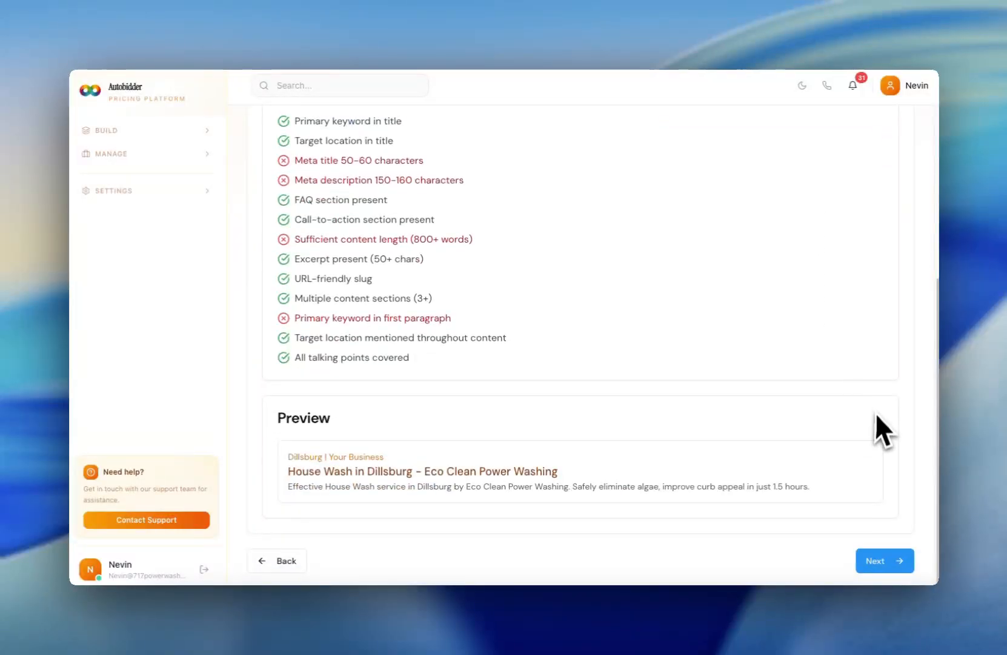
# Step: Return to the Editor stage, add a blank paragraph section to the post and expand its Text block
pyautogui.click(895, 563)
pyautogui.click(592, 231)
pyautogui.scroll(-5, 613, 316)
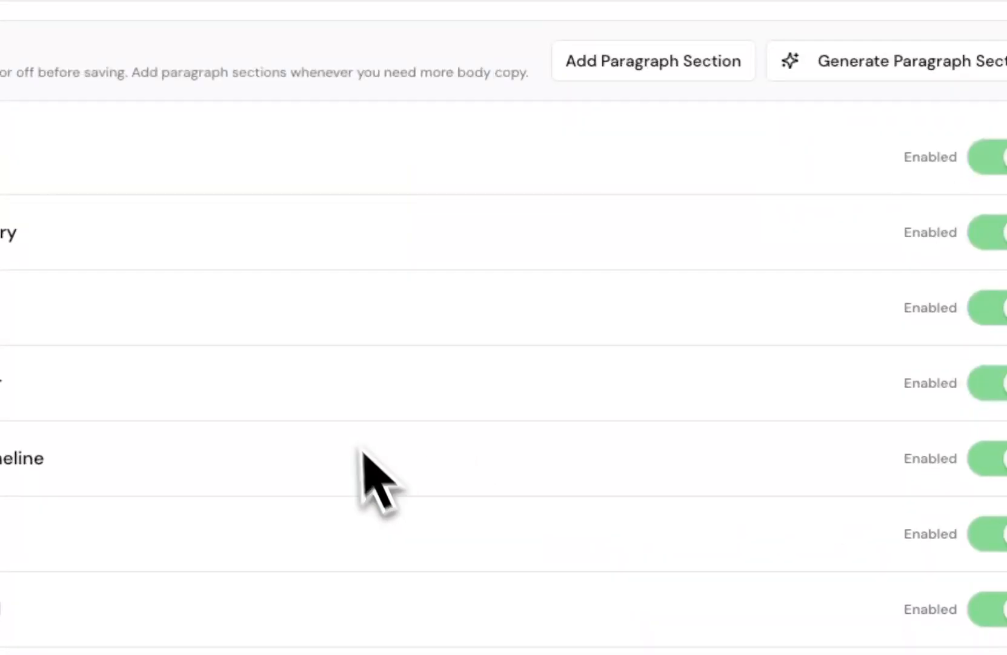
pyautogui.scroll(3, 714, 263)
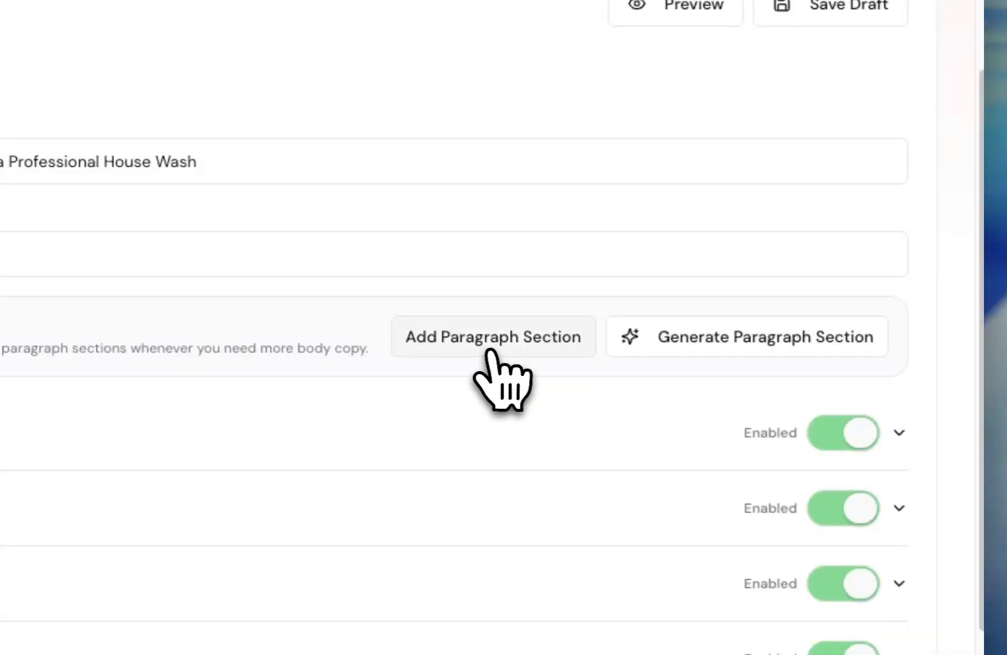
pyautogui.scroll(-3, 472, 373)
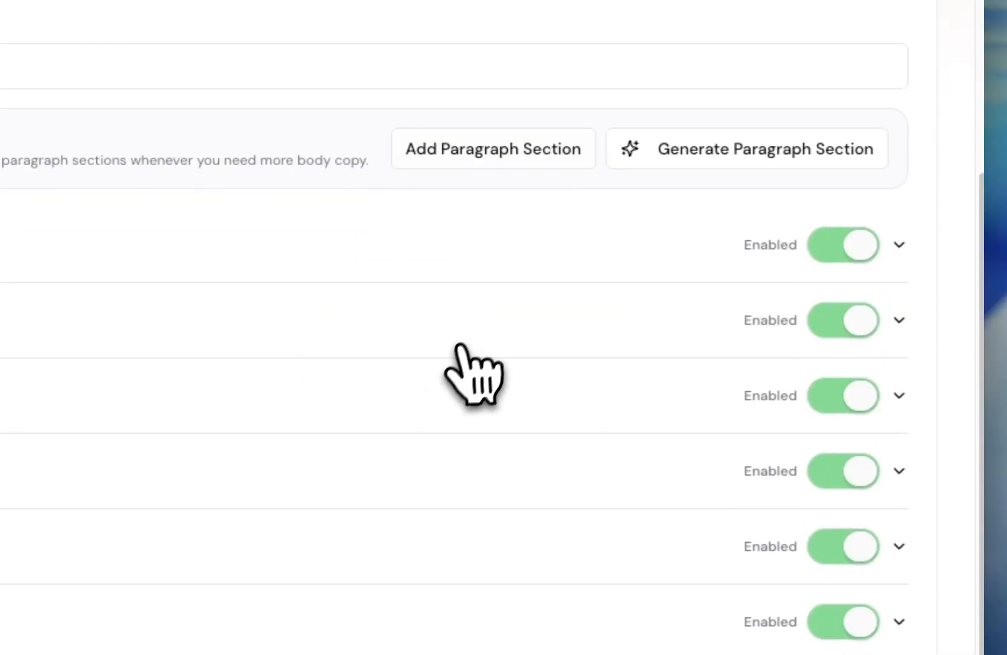
pyautogui.click(249, 552)
pyautogui.scroll(-3, 606, 376)
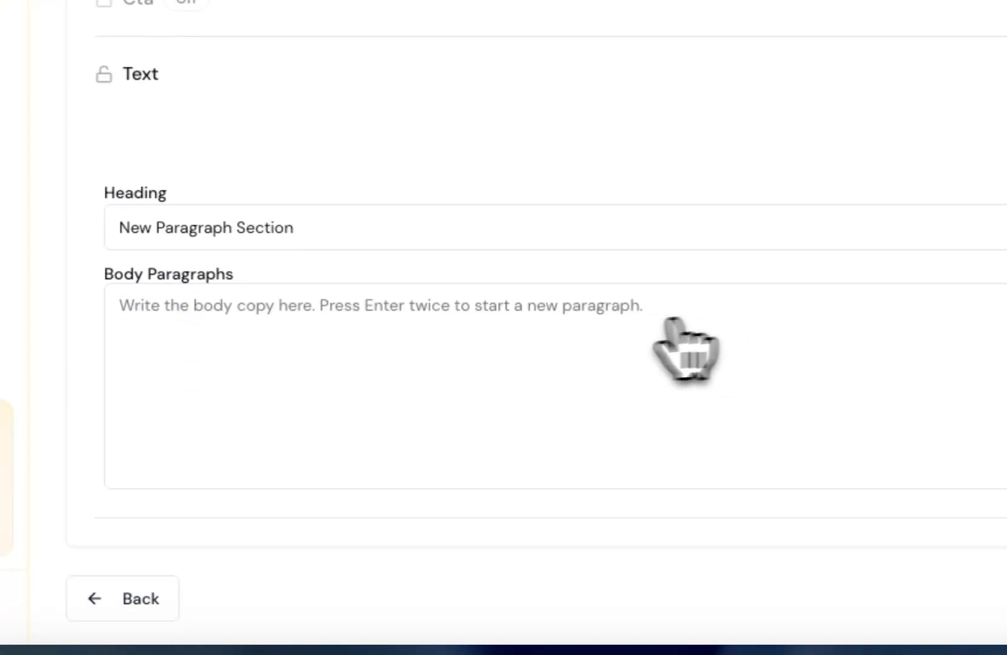
# Step: Regenerate the new Text section's body paragraphs and set its heading to "House Wash Overview"
pyautogui.click(809, 262)
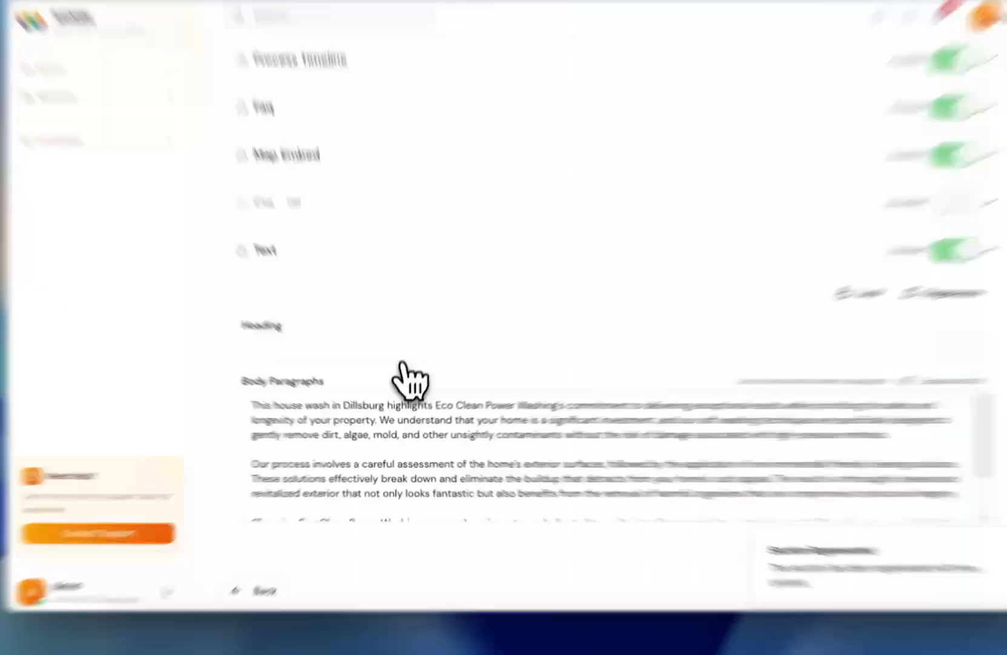
pyautogui.click(404, 369)
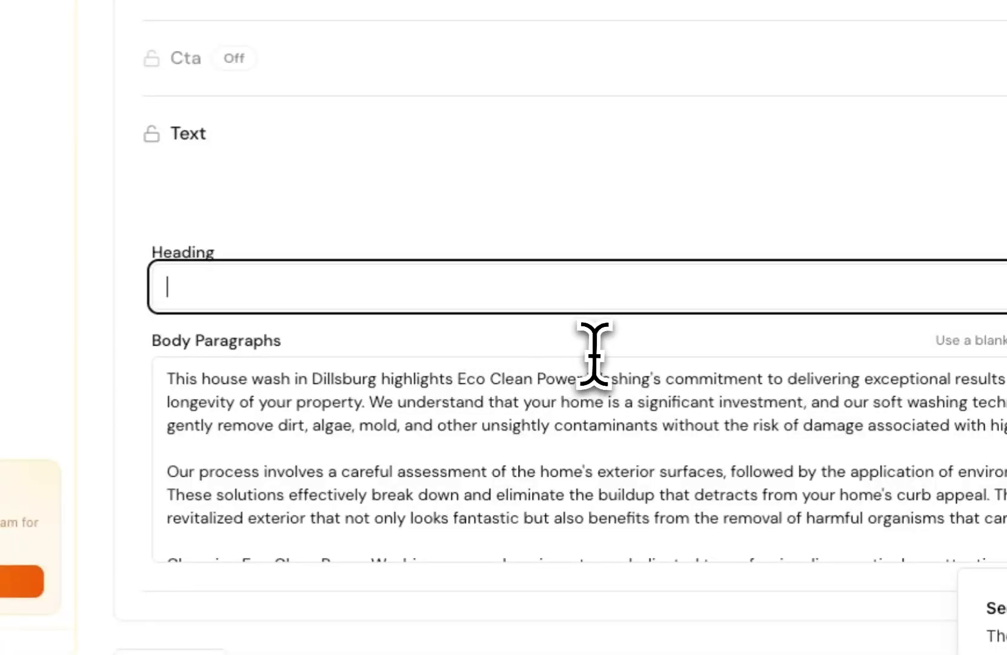
pyautogui.write('HOuse Wash Overview')
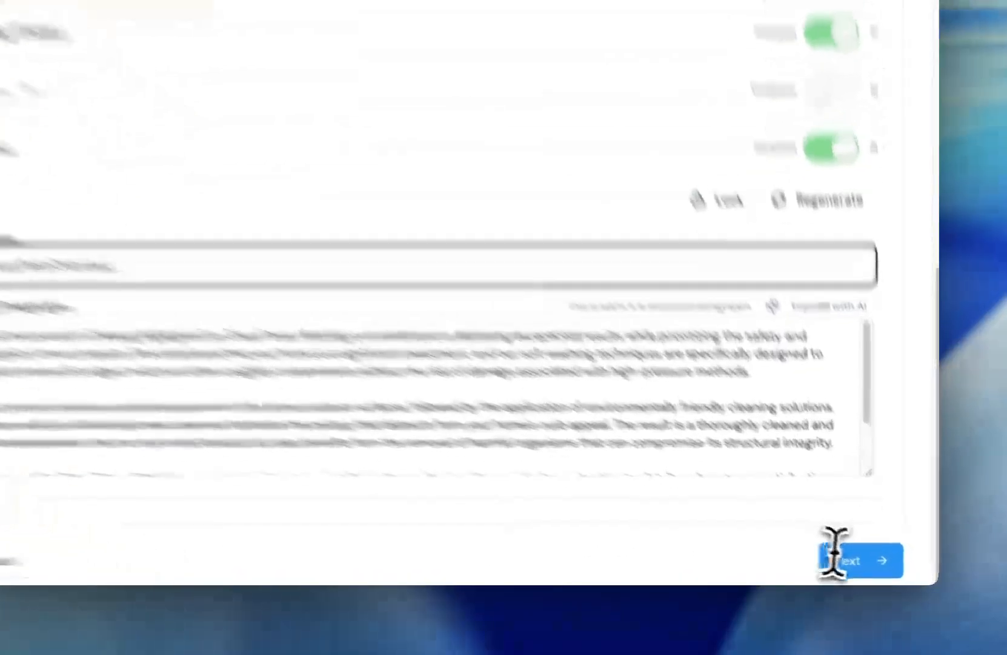
# Step: Advance from the Editor through the SEO Review stage to the post's Publish Settings
pyautogui.click(867, 568)
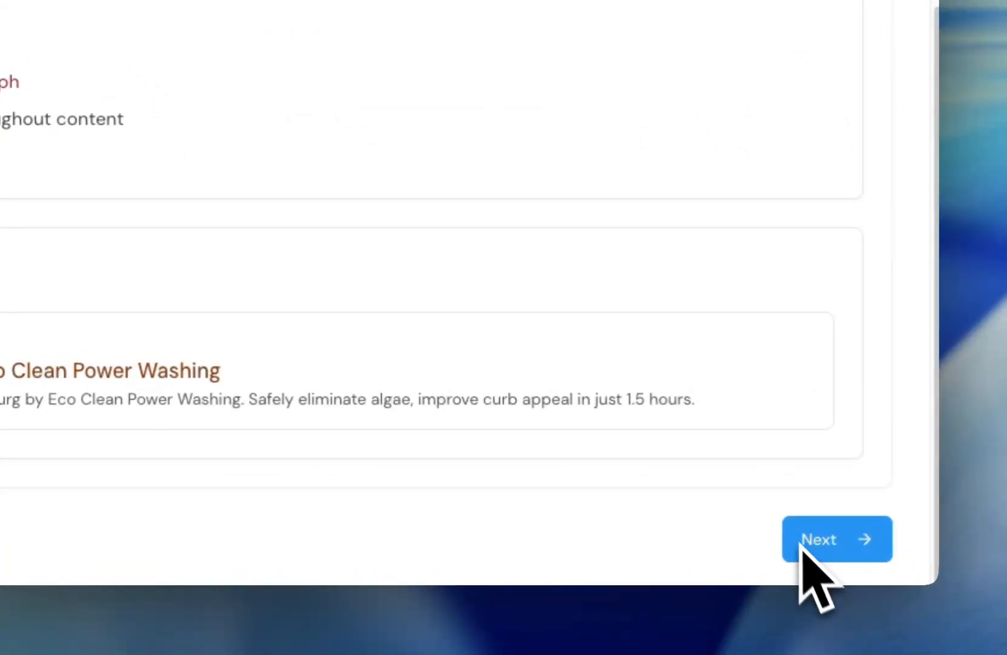
pyautogui.scroll(-3, 667, 391)
pyautogui.click(818, 549)
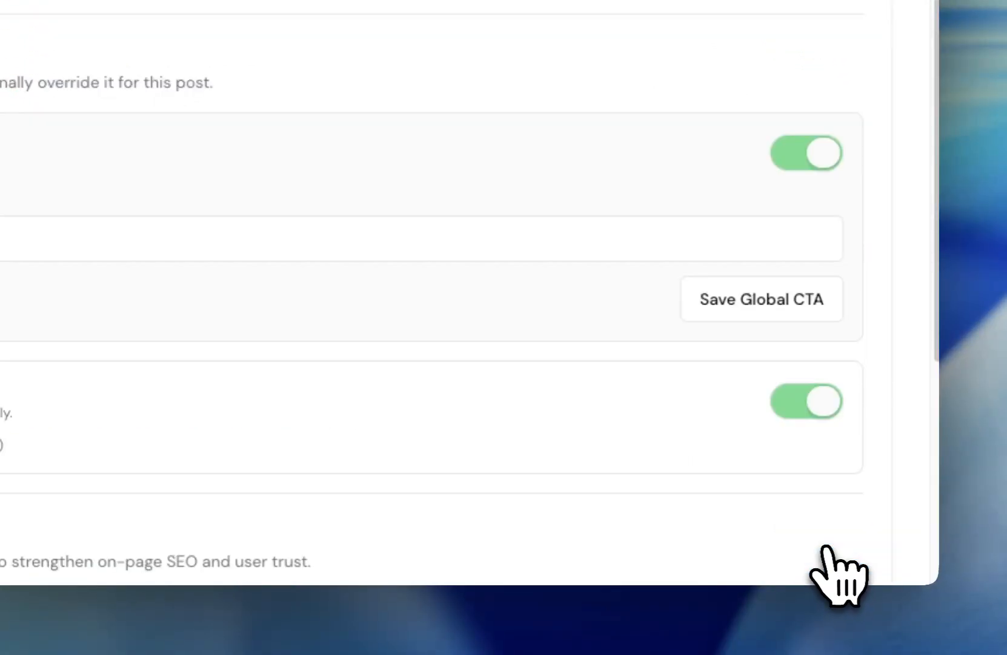
# Step: Upload the generated clean house JPEG from Downloads as the post's featured image, leaving the category and tags blank
pyautogui.click(500, 440)
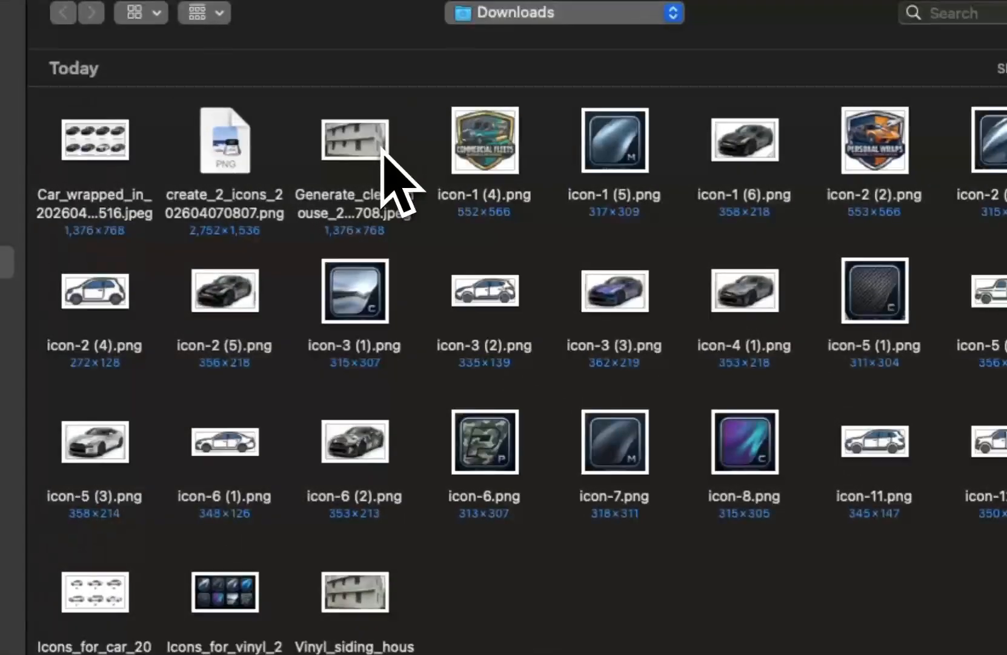
pyautogui.doubleClick(278, 73)
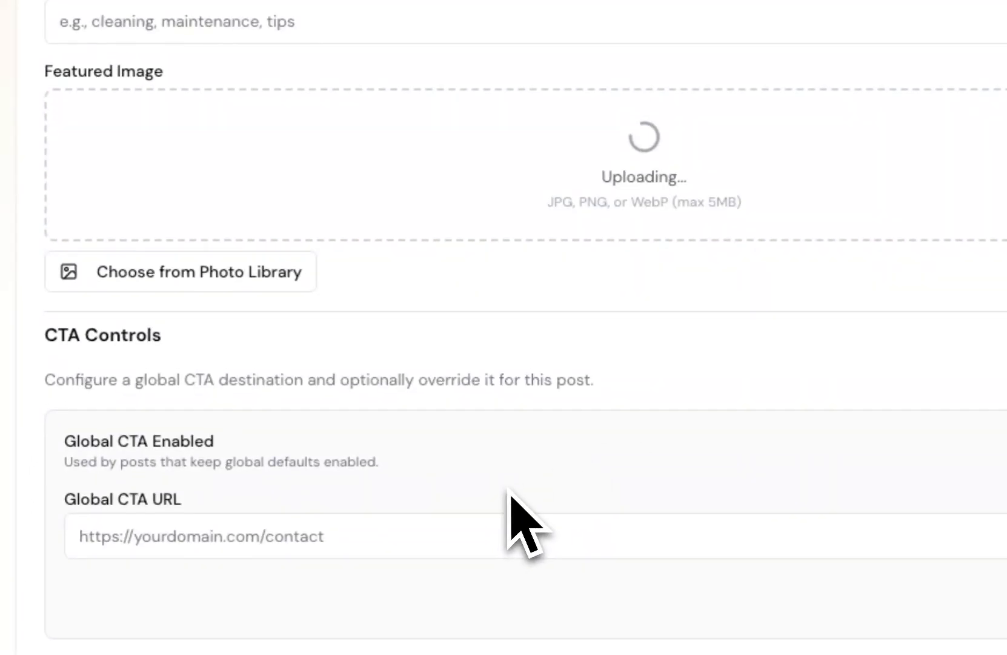
pyautogui.click(322, 164)
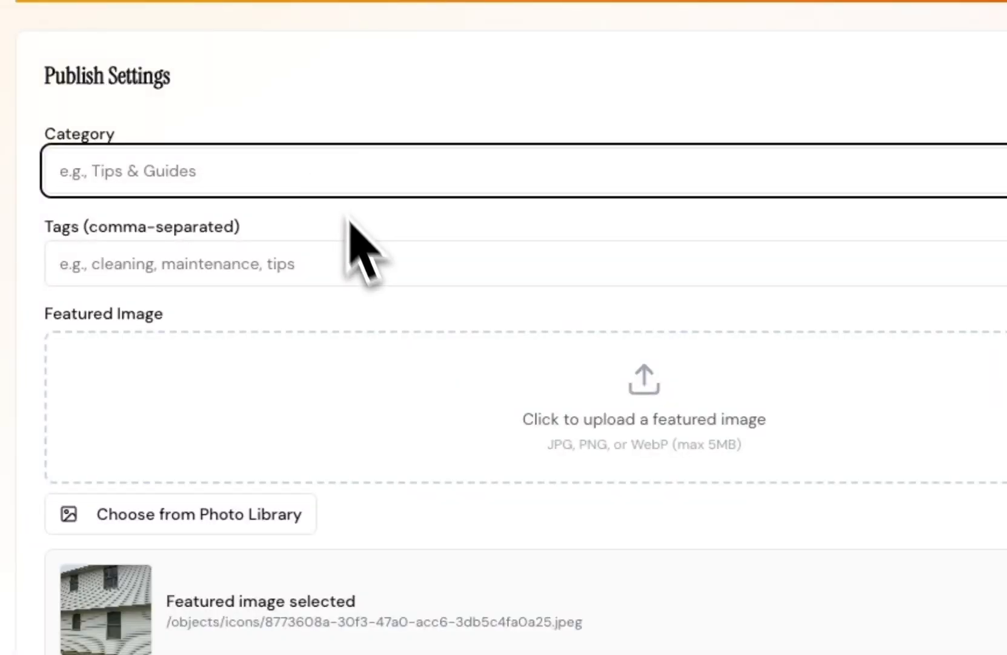
pyautogui.click(364, 68)
pyautogui.scroll(-4, 376, 267)
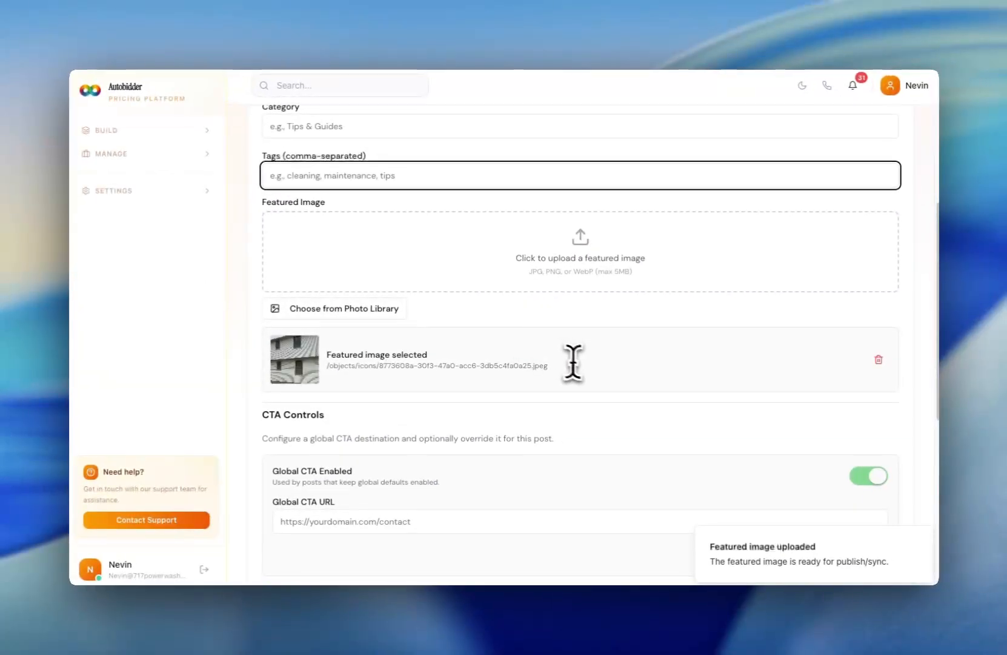
# Step: Save the blog post and sync it to the website, and open the actions for the Dillsburg post in the posts list
pyautogui.scroll(-2, 626, 410)
pyautogui.scroll(-5, 606, 379)
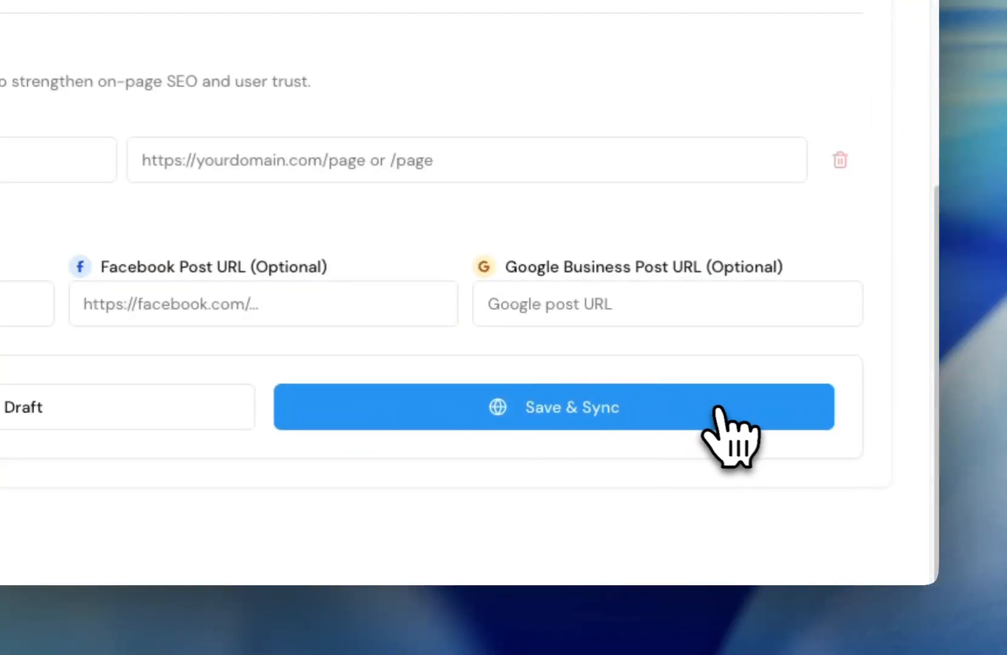
pyautogui.click(603, 410)
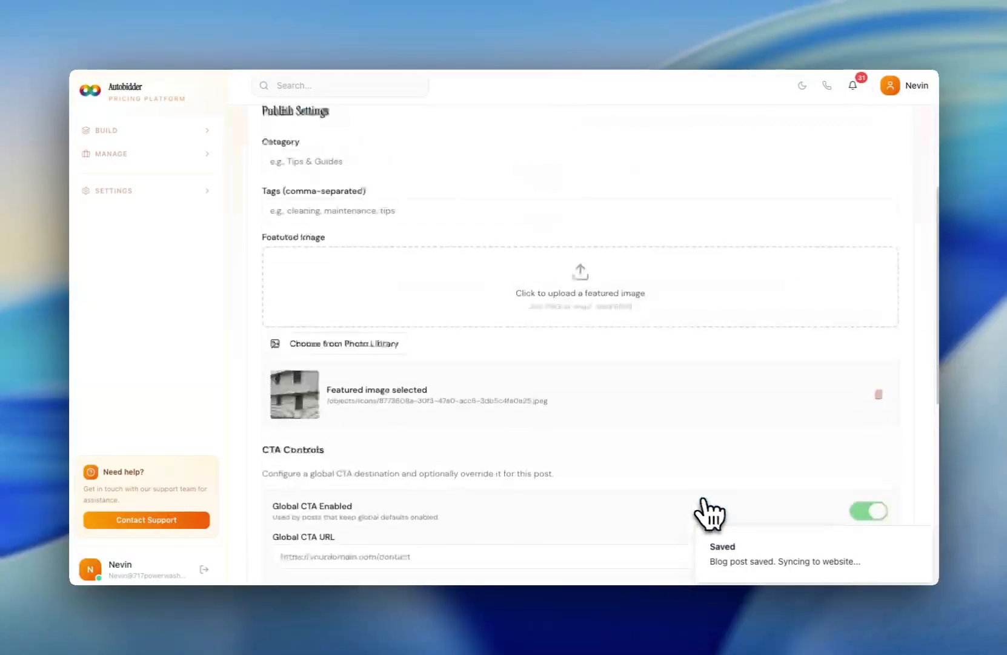
pyautogui.scroll(-10, 713, 484)
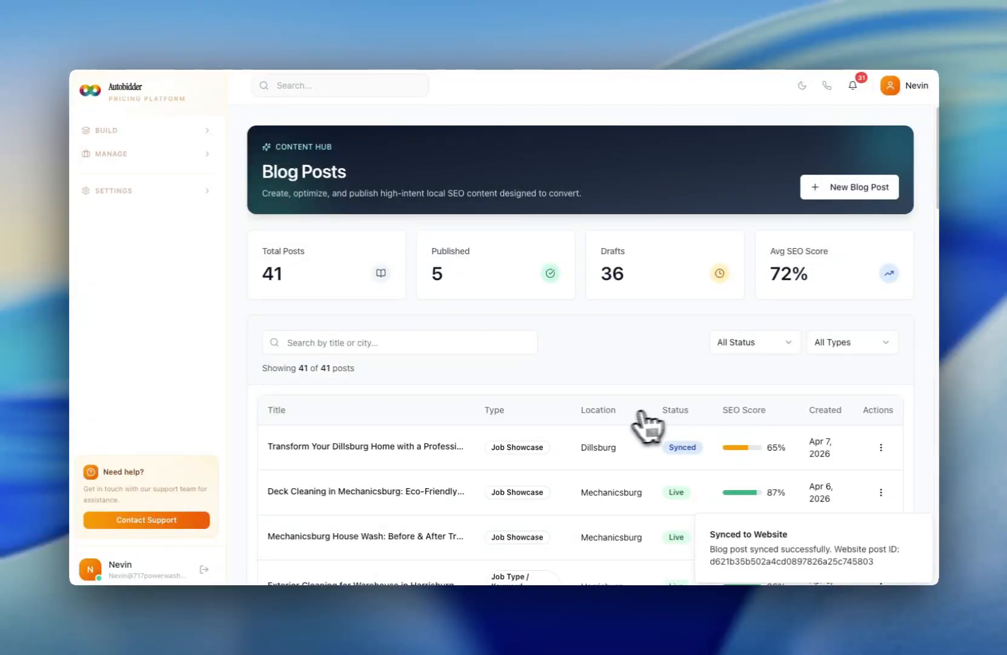
pyautogui.scroll(-2, 606, 419)
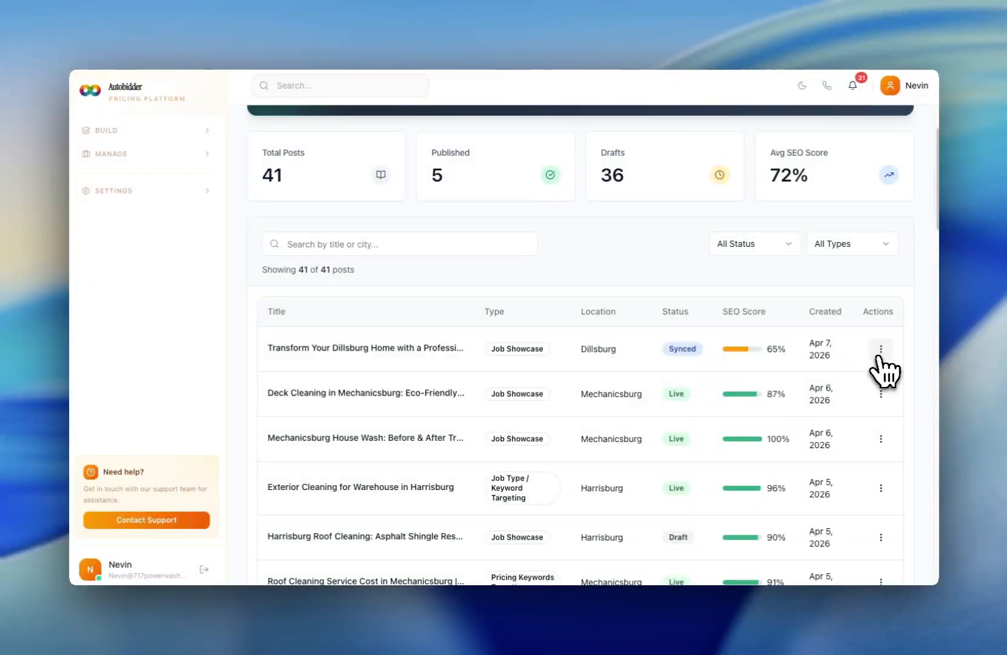
pyautogui.click(881, 351)
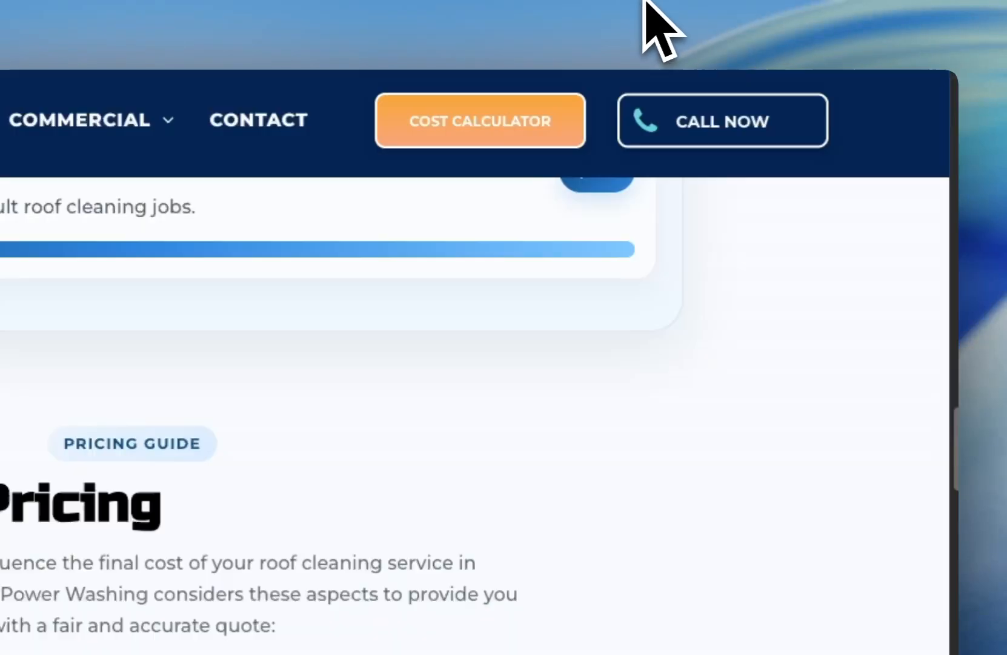
# Step: Switch to the Eco Clean website and look through the Mechanicsburg roof cleaning post down to the blog post cards at its end
pyautogui.scroll(8, 400, 382)
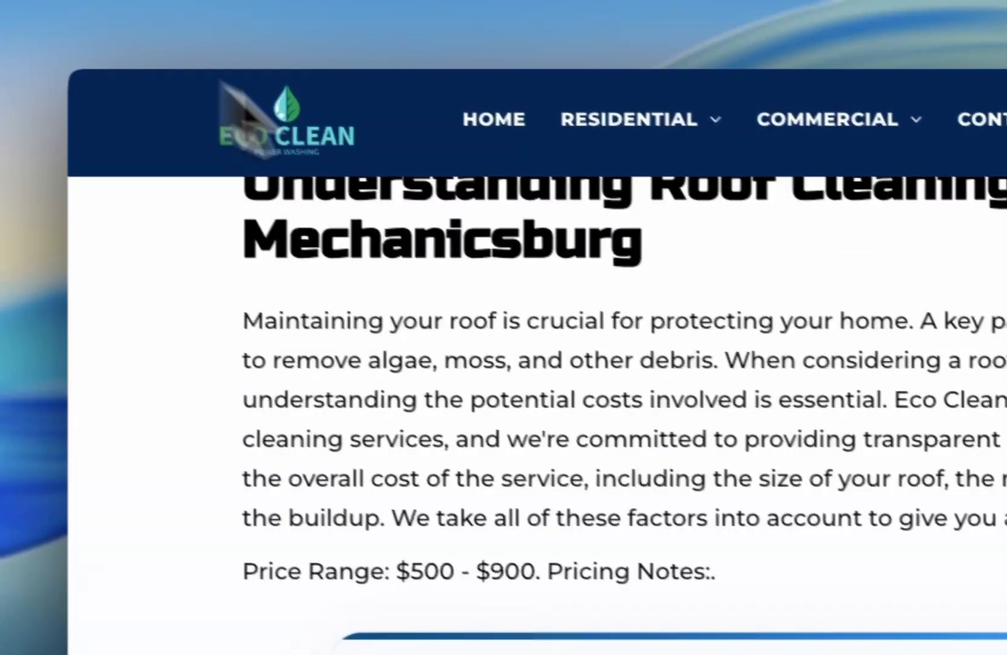
pyautogui.click(222, 85)
pyautogui.scroll(-5, 623, 309)
pyautogui.scroll(-20, 625, 312)
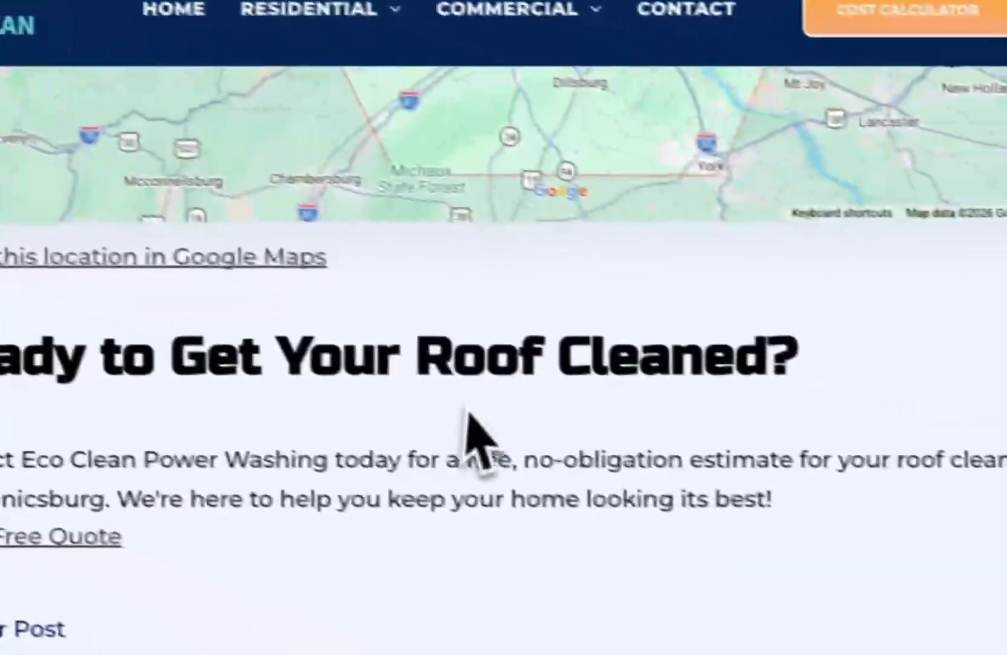
pyautogui.scroll(-5, 449, 400)
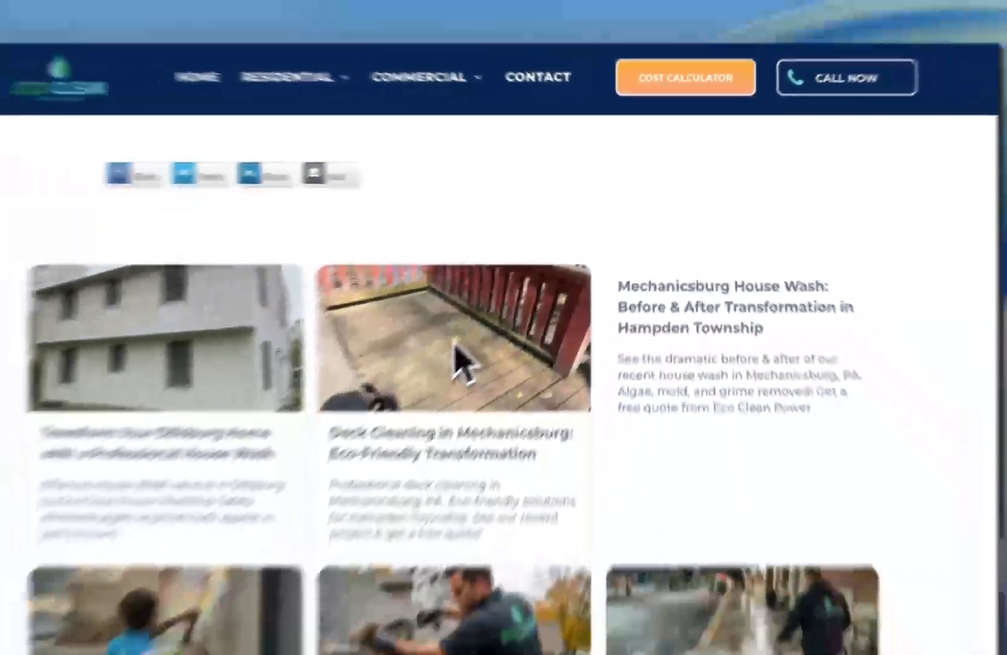